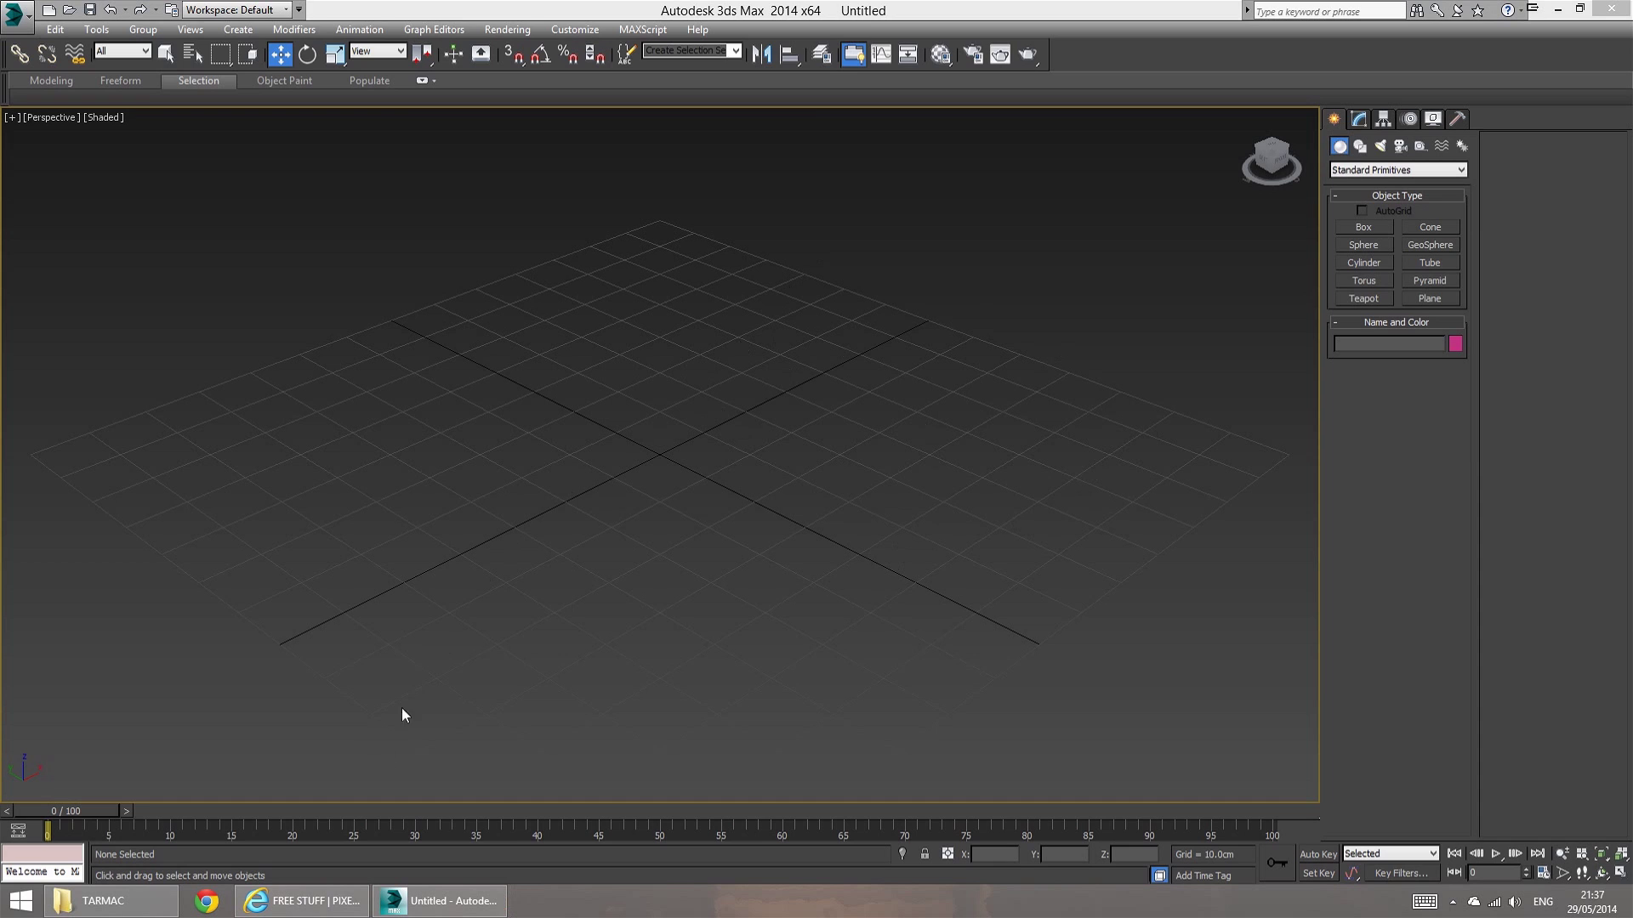
- Scroll the PixelFlux freebies page to TARMAC TEXTURE and start downloading TARMAC.zip
left_click(319, 899)
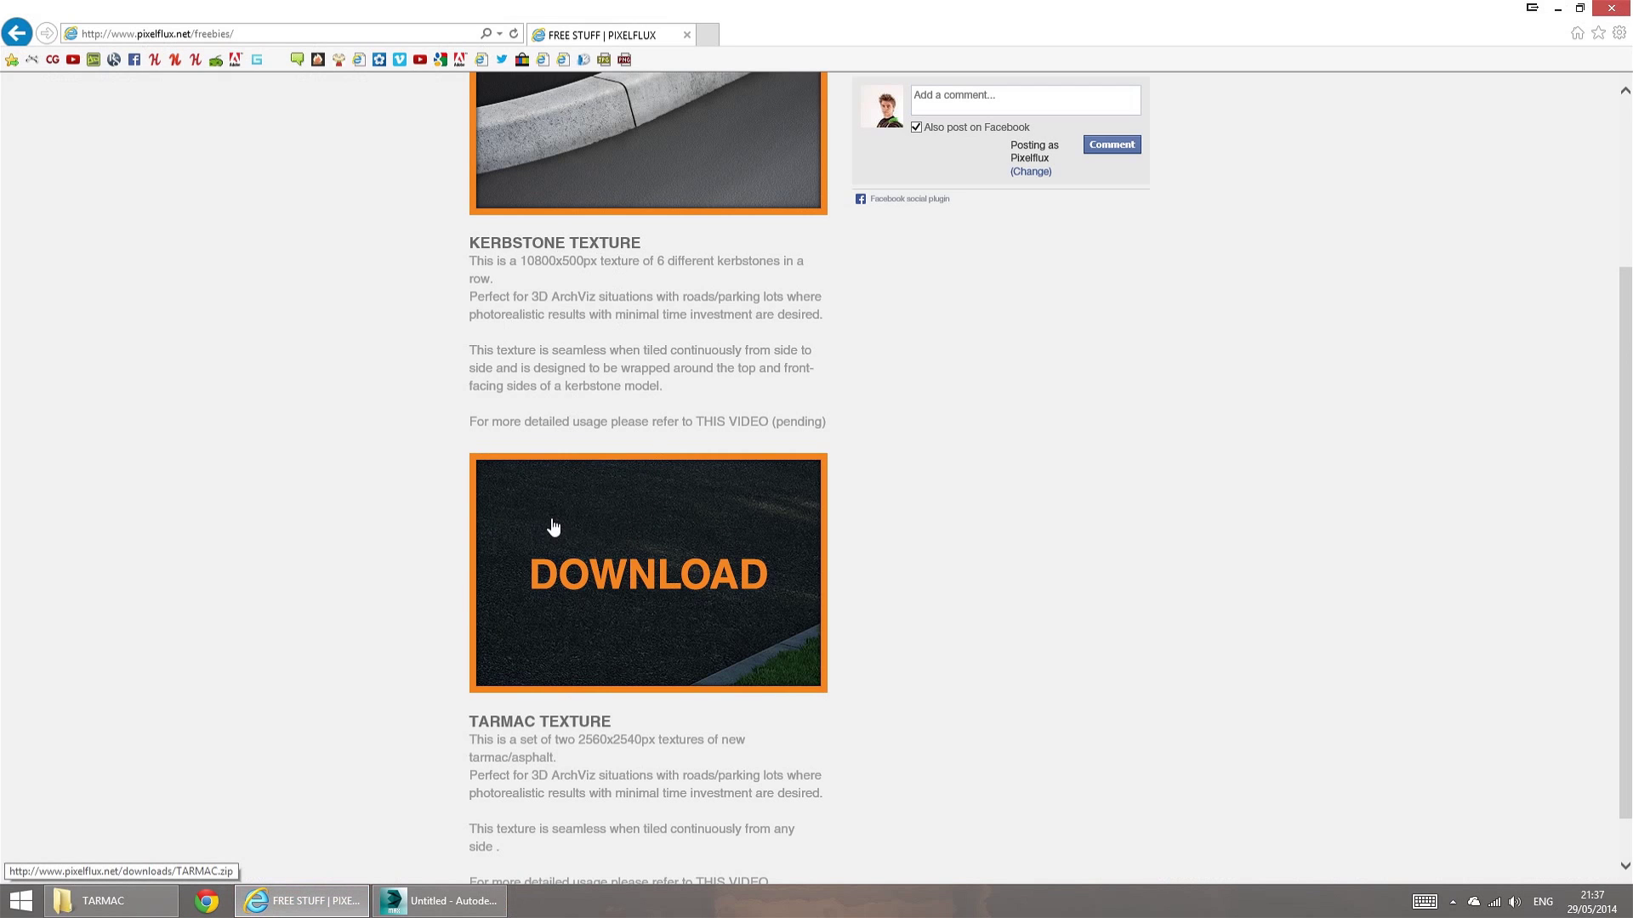
scroll(411, 470, "up", 3)
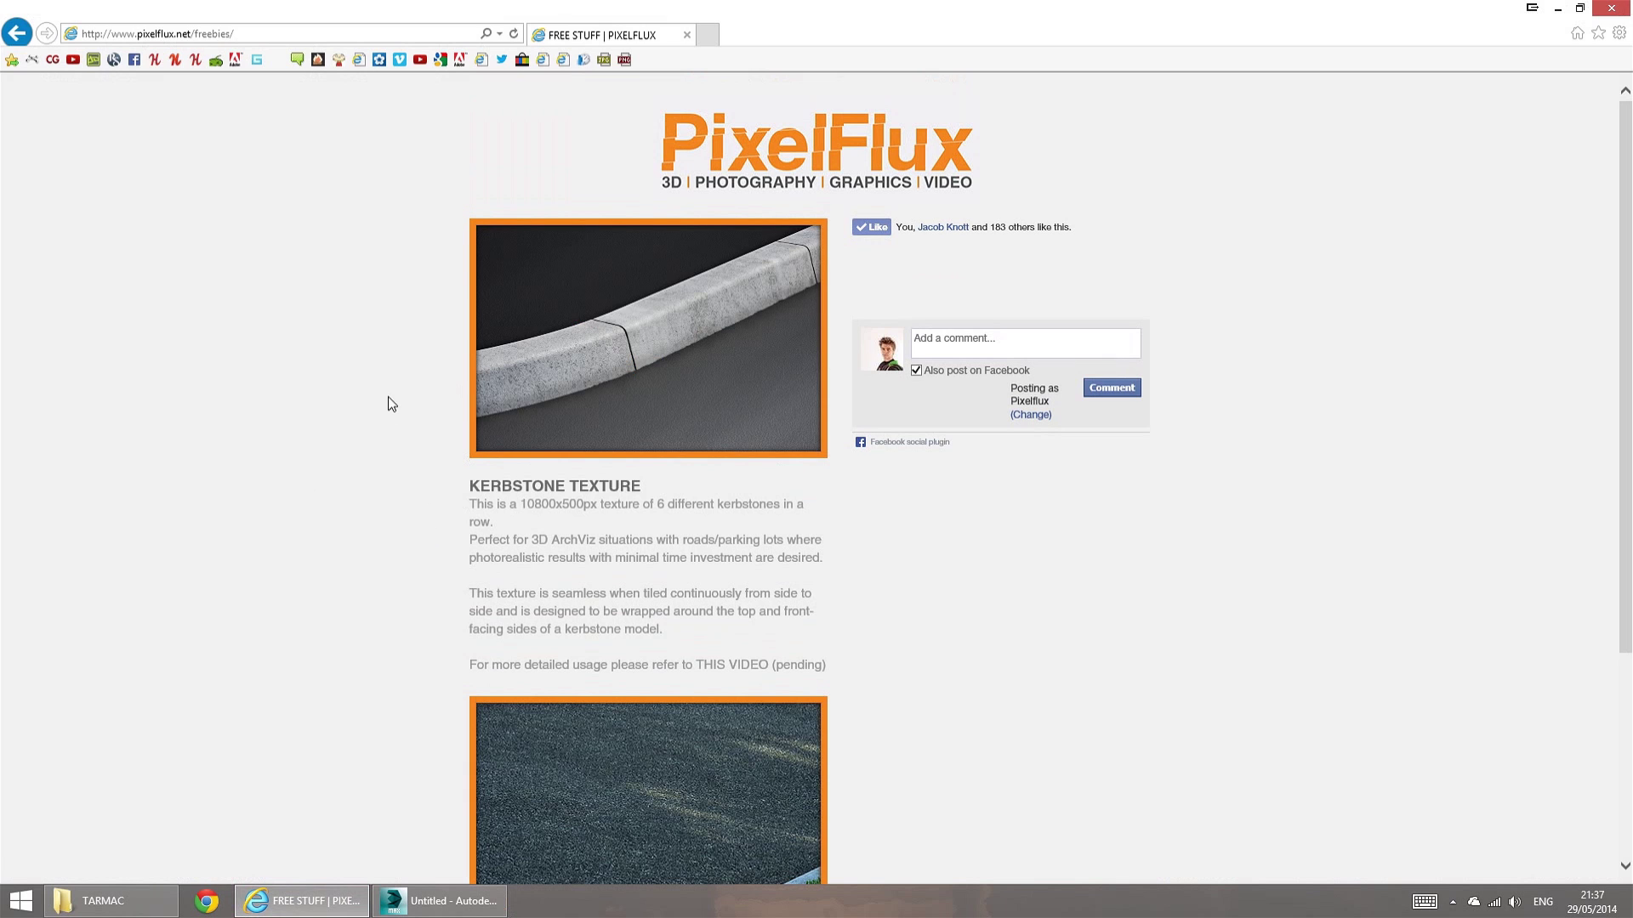
scroll(386, 596, "down", 3)
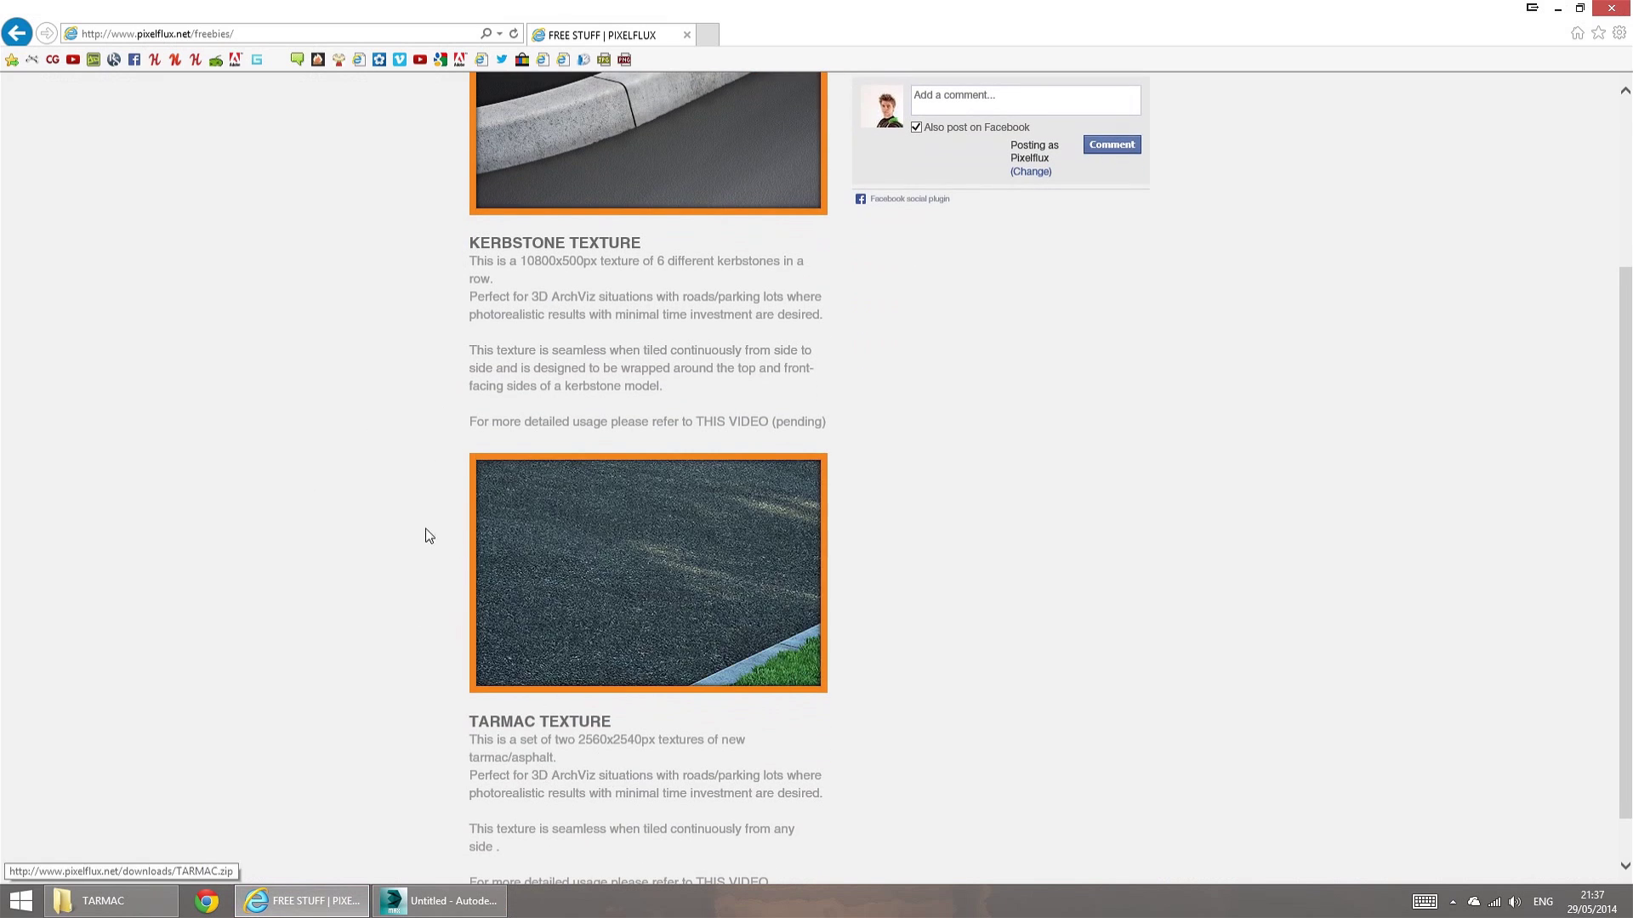
scroll(423, 535, "down", 1)
scroll(310, 551, "up", 4)
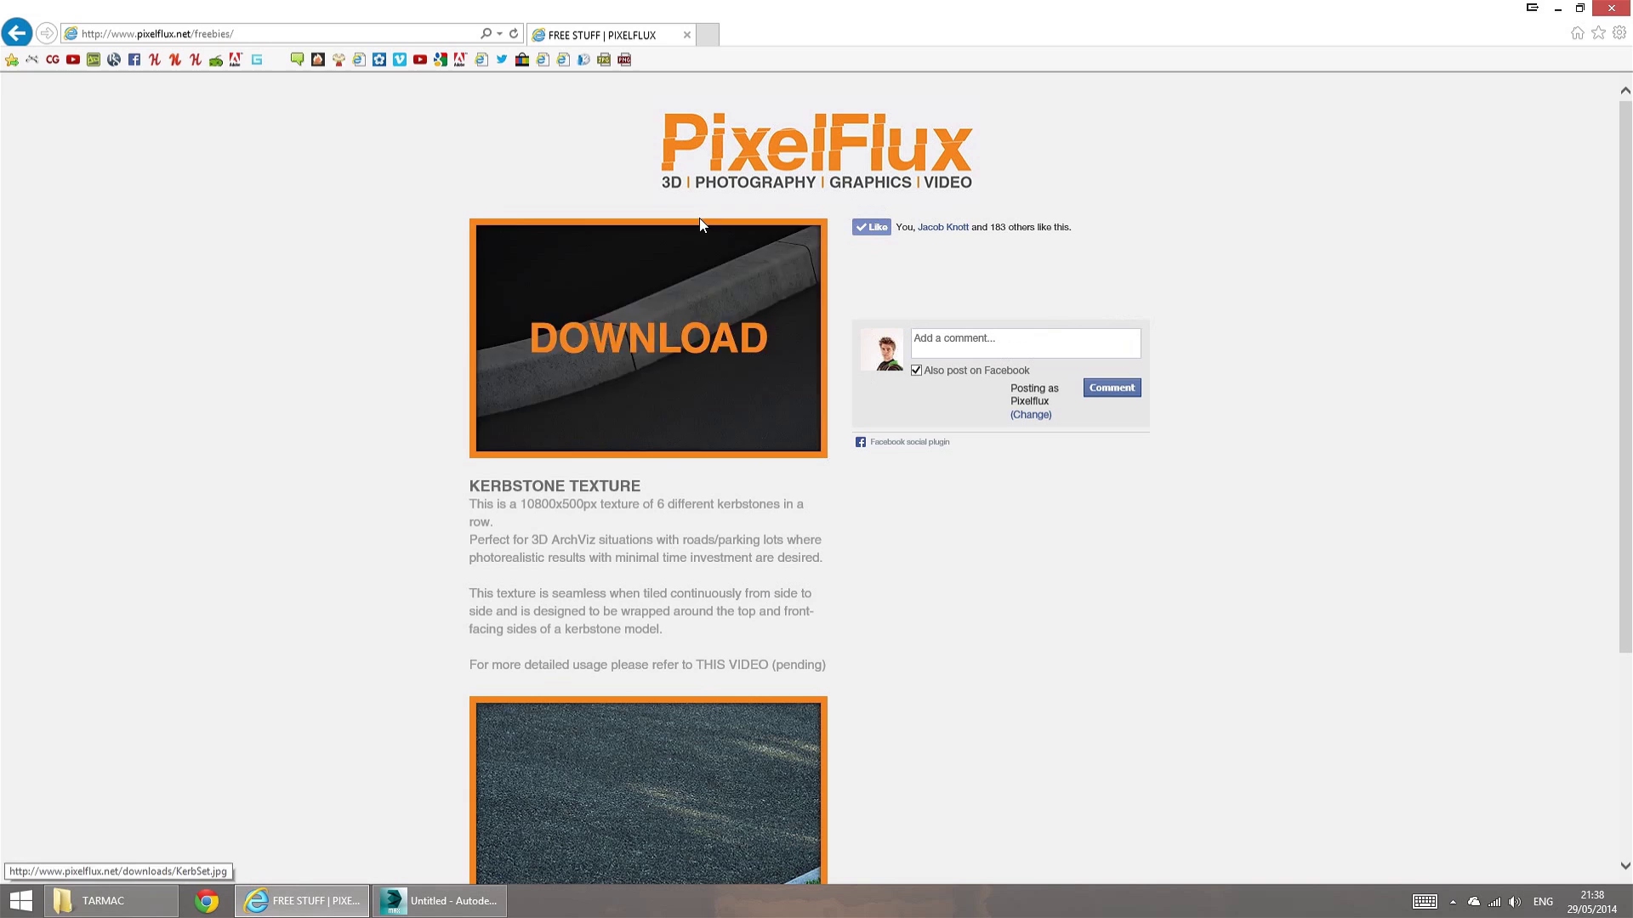
scroll(425, 400, "down", 3)
scroll(576, 396, "up", 3)
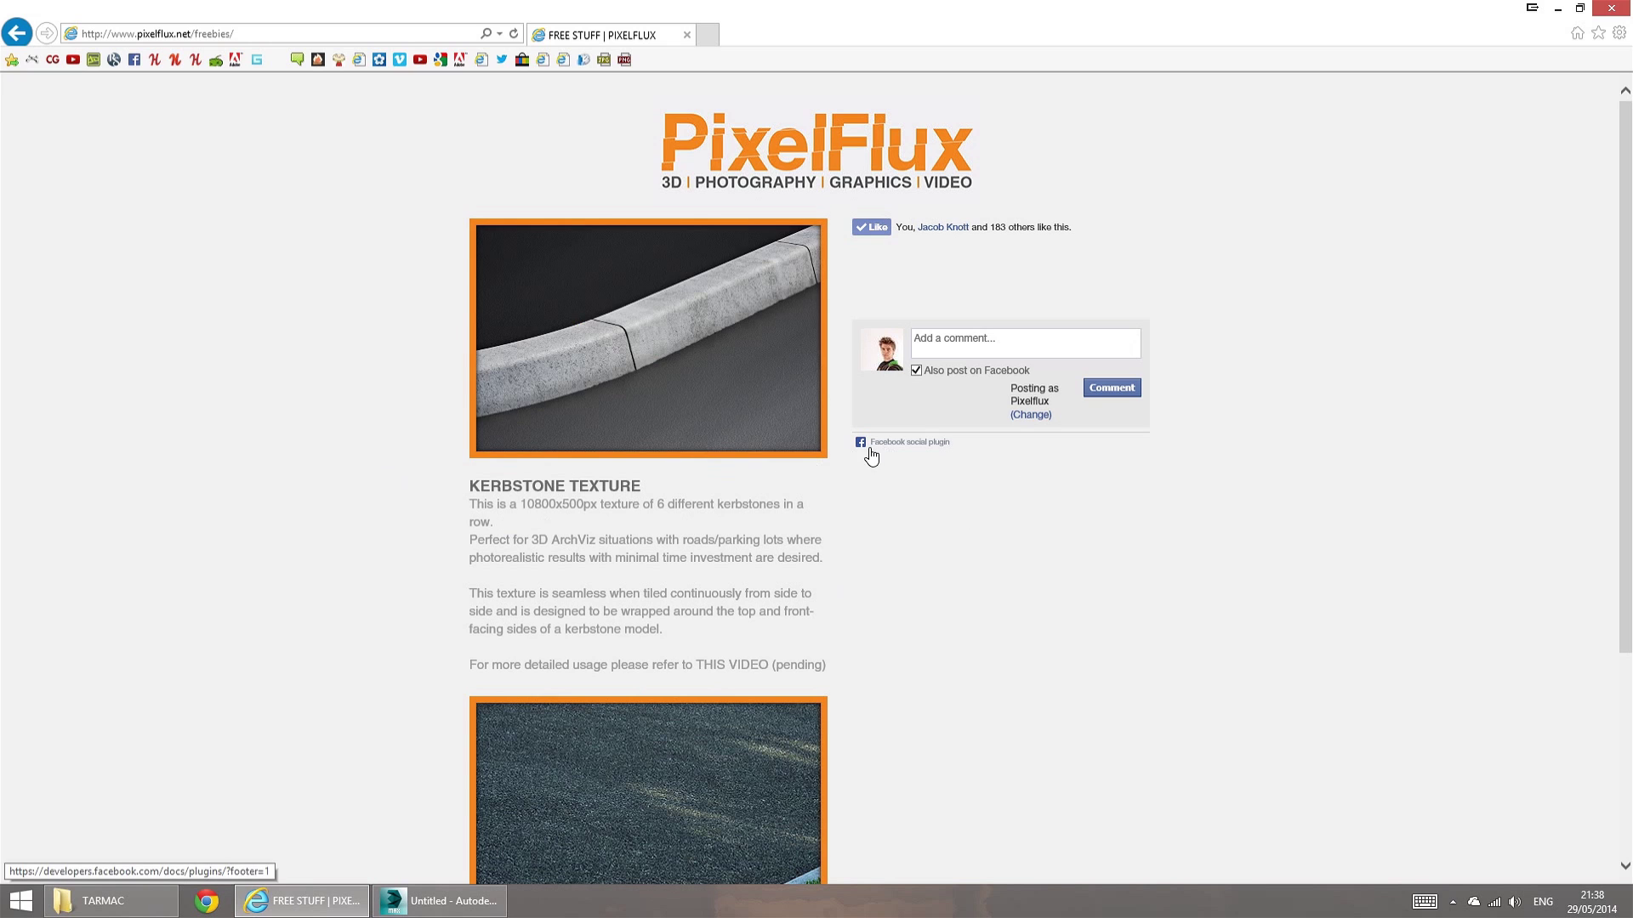
scroll(619, 477, "down", 3)
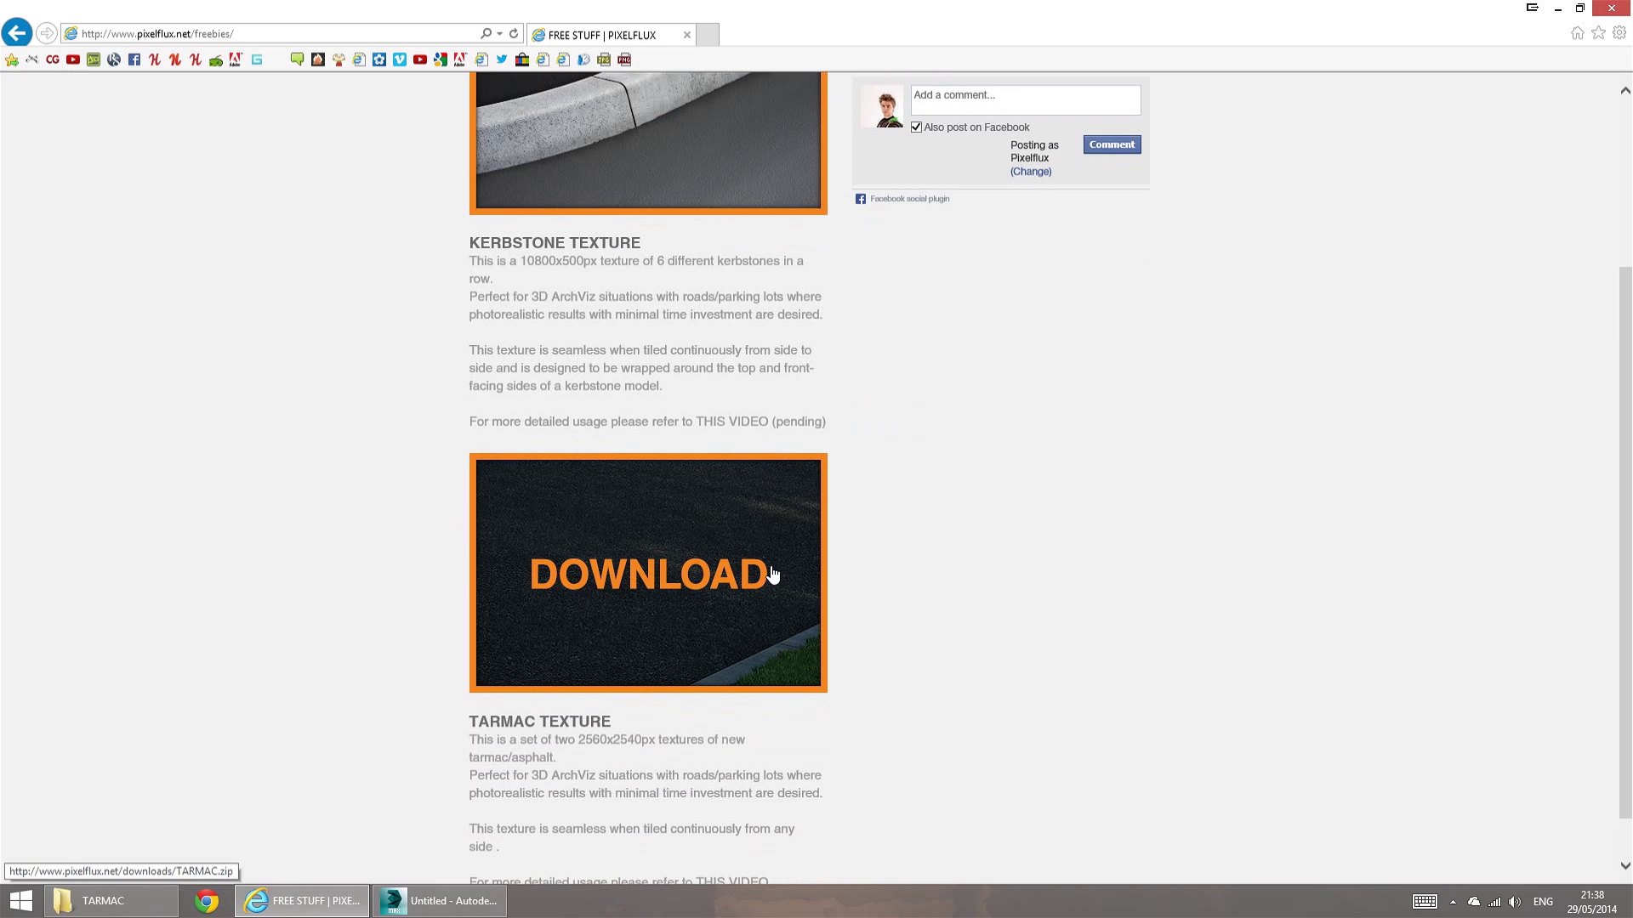
scroll(404, 677, "down", 1)
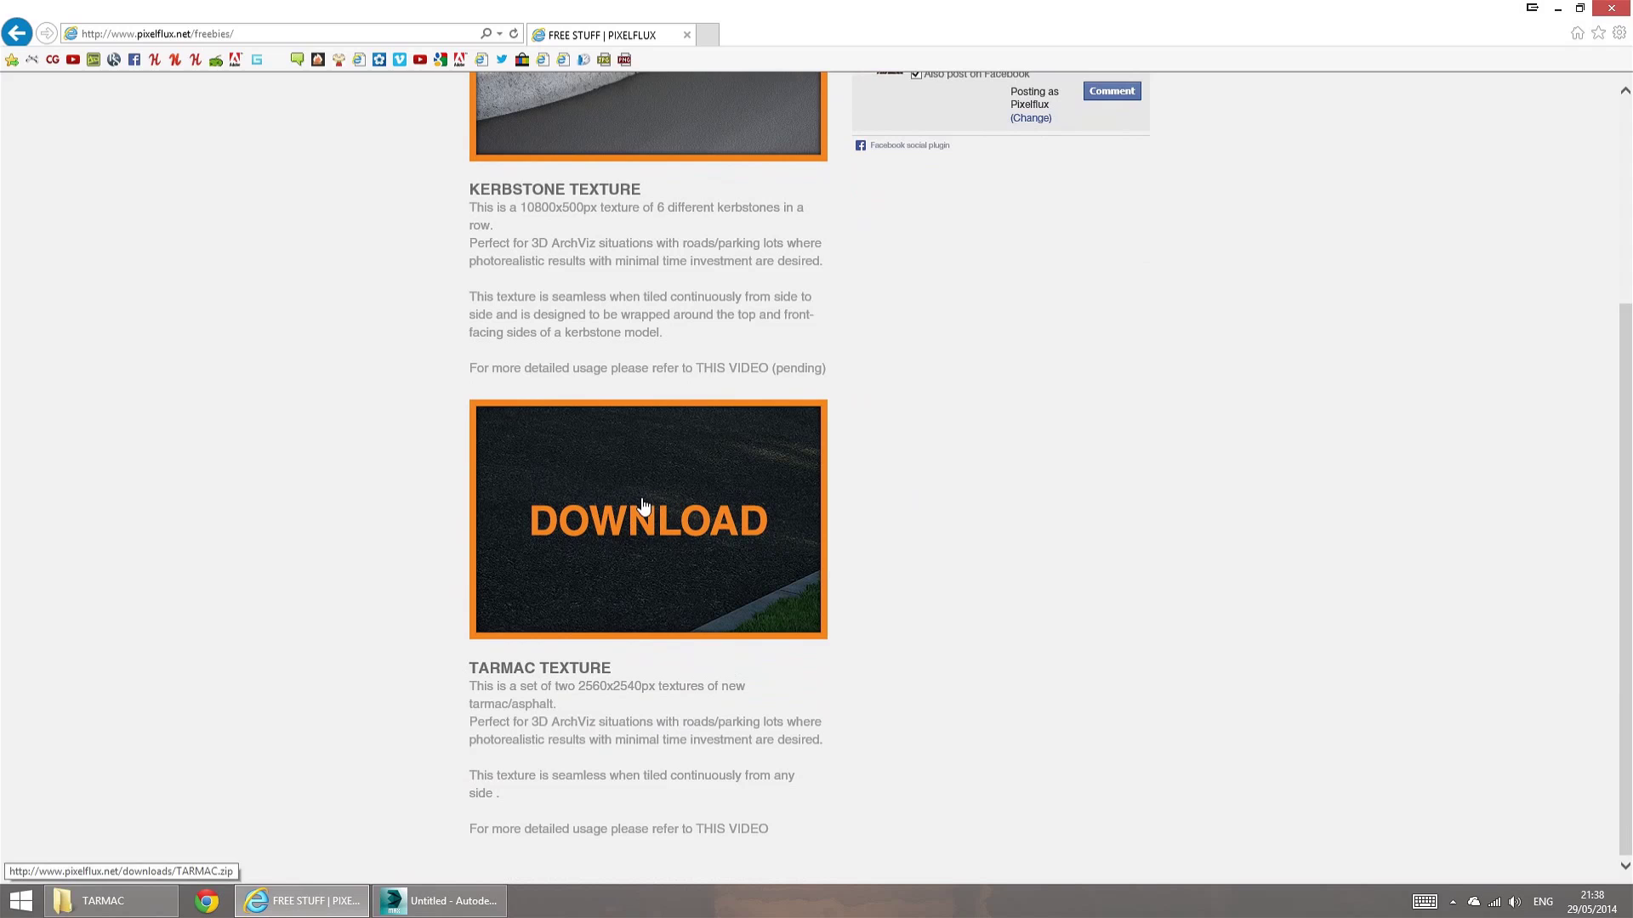
left_click(674, 518)
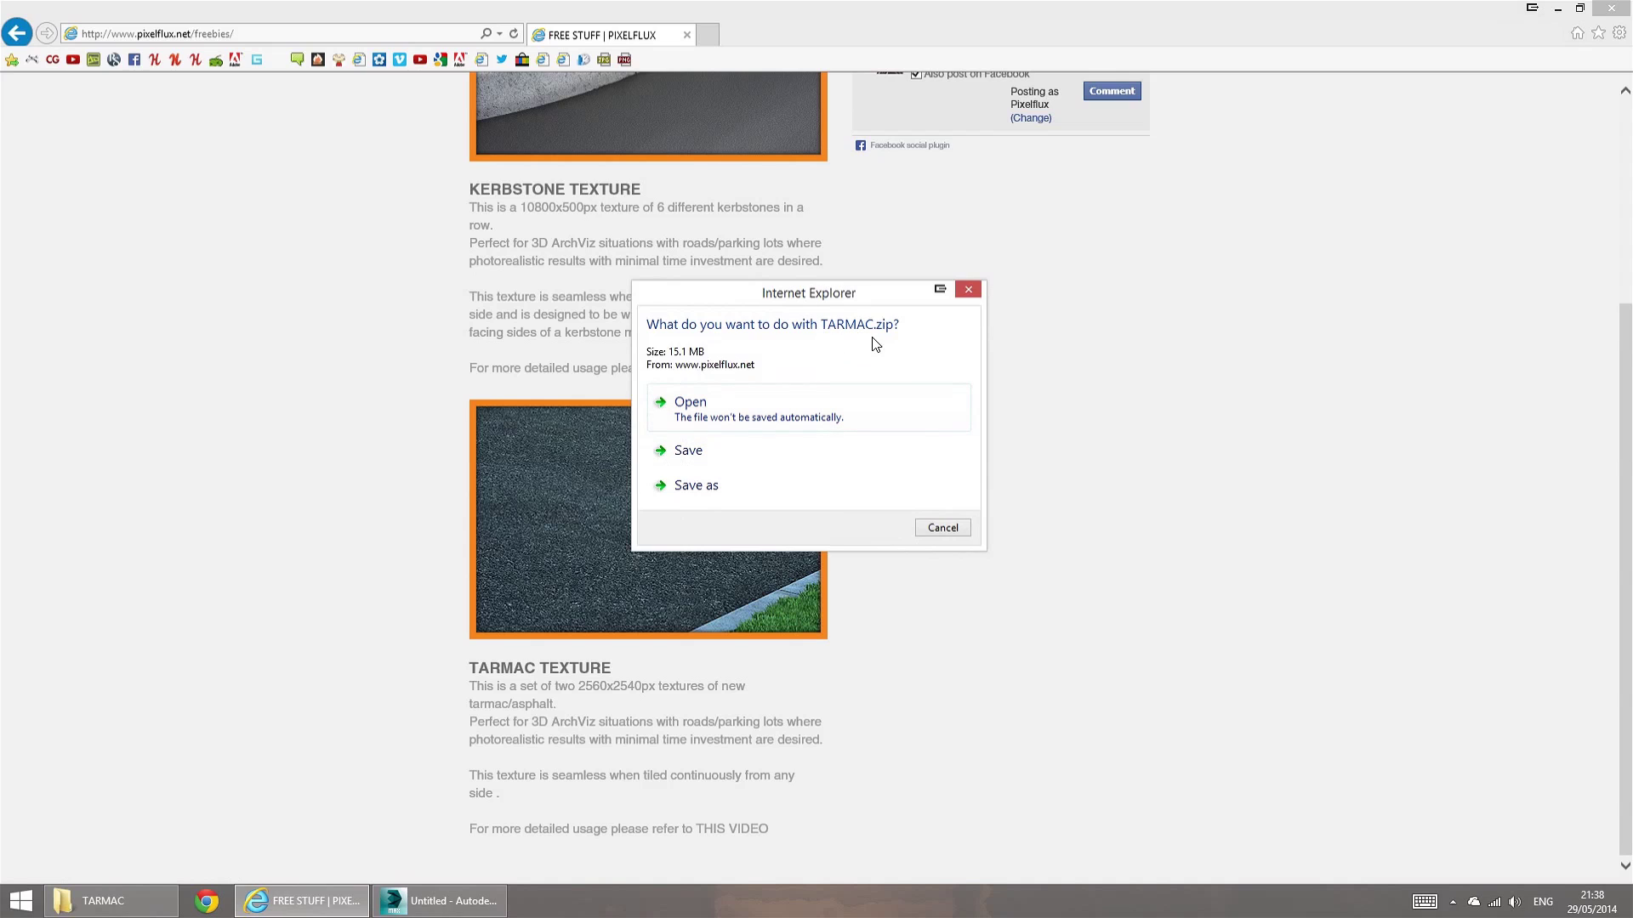
- Close the TARMAC.zip download prompt and bring up the TARMAC folder with Asphalt.jpg and Asphalt2.jpg
left_click(969, 290)
left_click(113, 901)
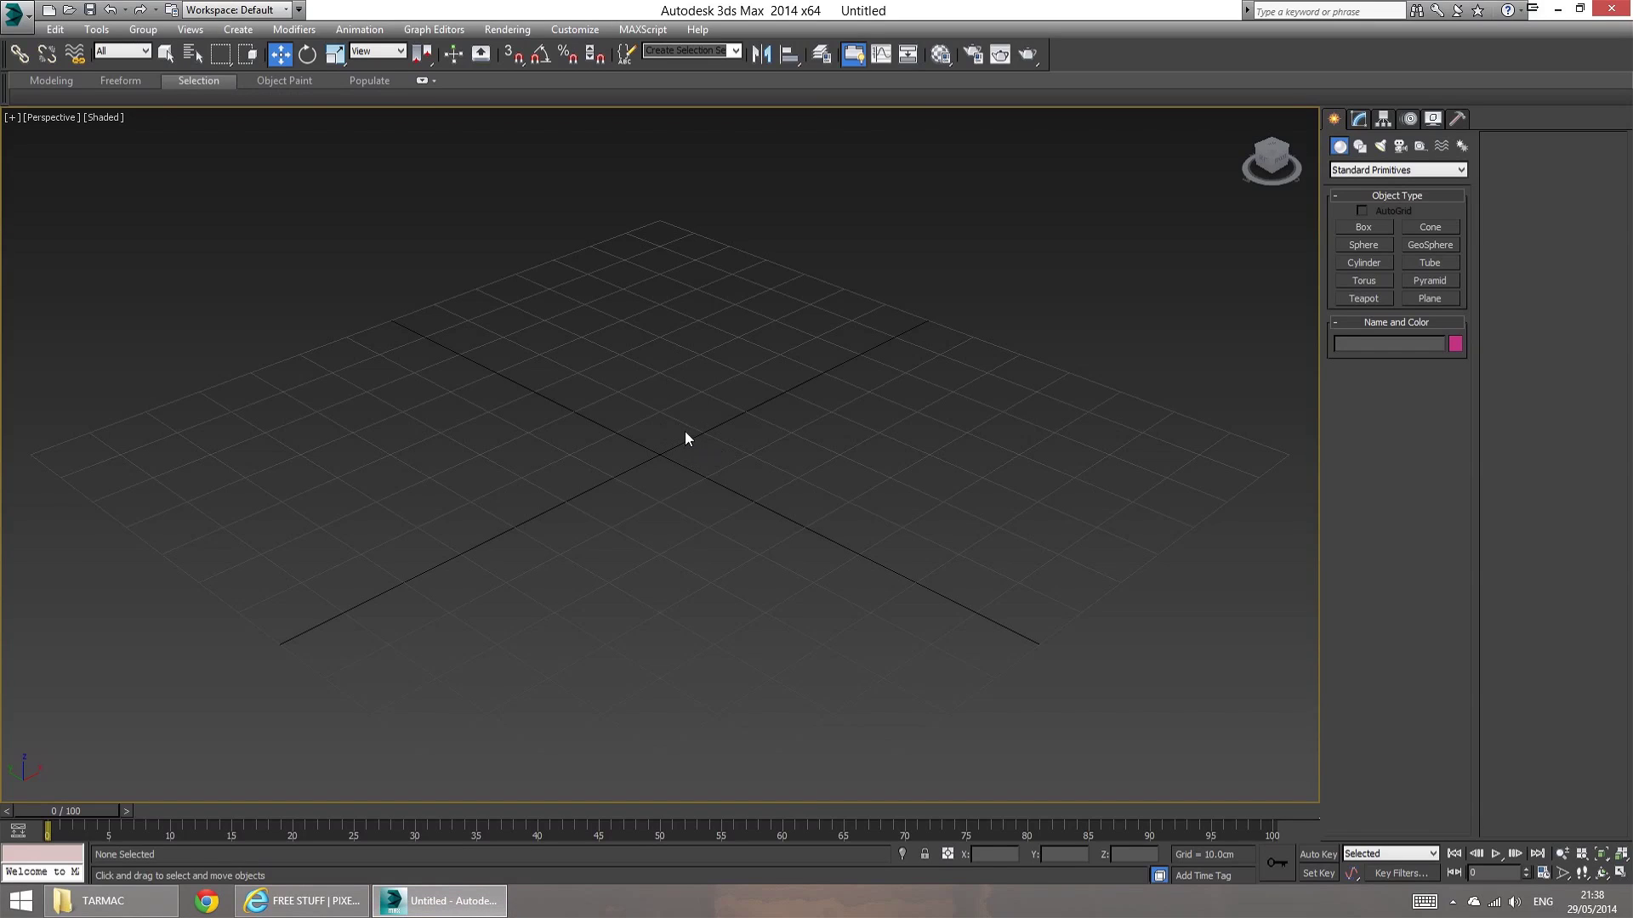
- Open the Material Editor and the Material/Map Browser for material 01 - Default
middle_click_drag(765, 483, 686, 560, "alt")
key("m")
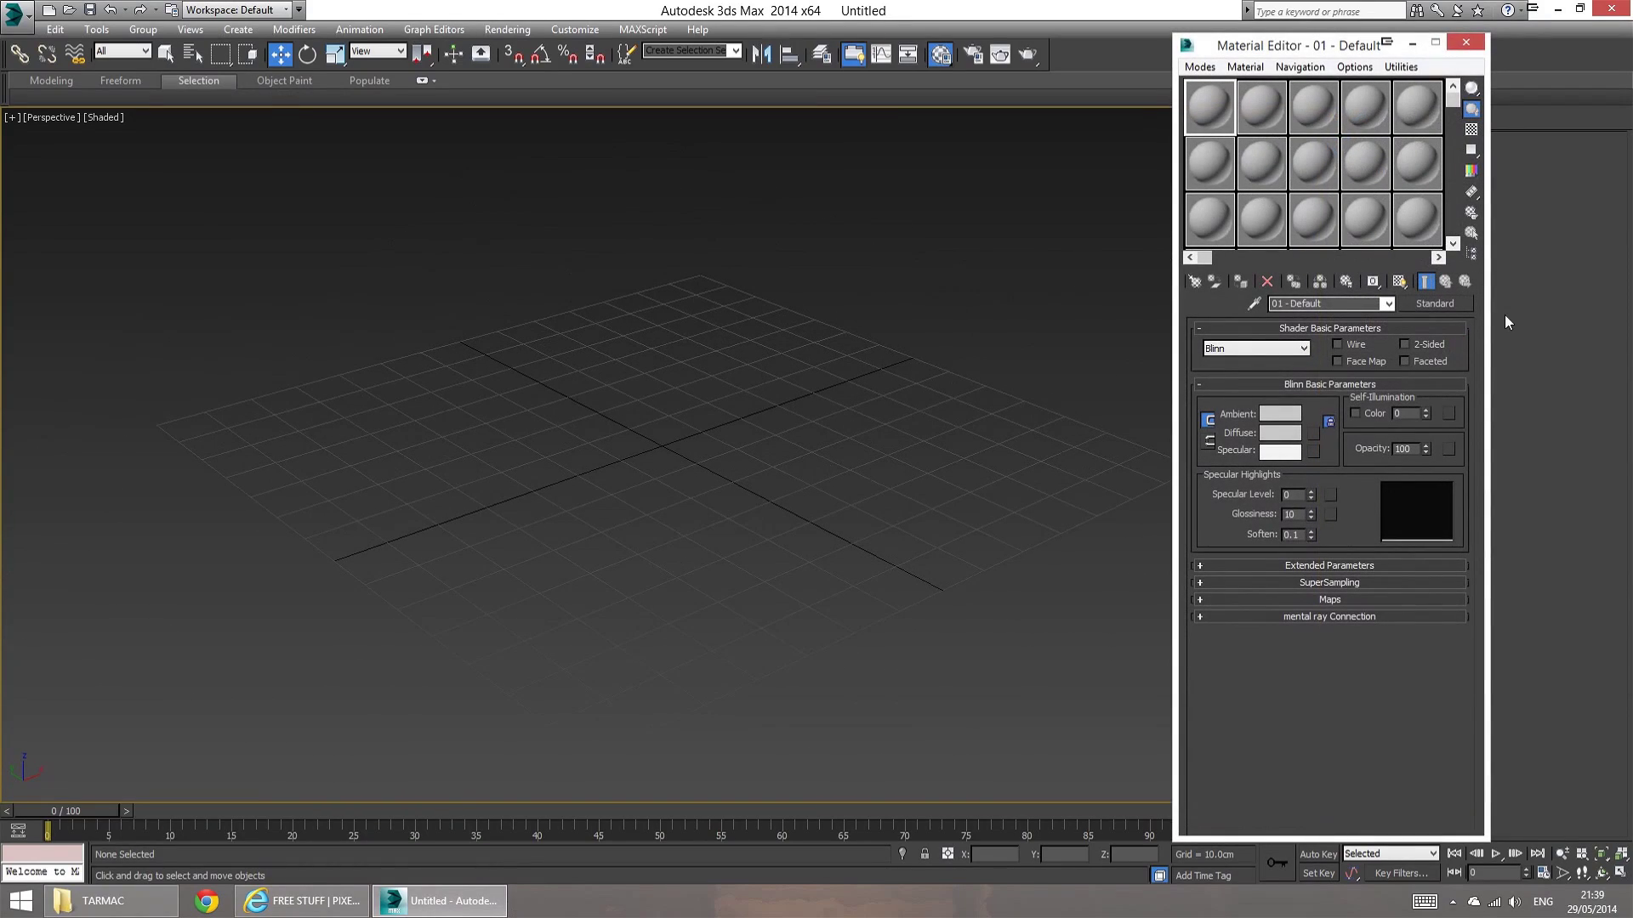
left_click(1429, 304)
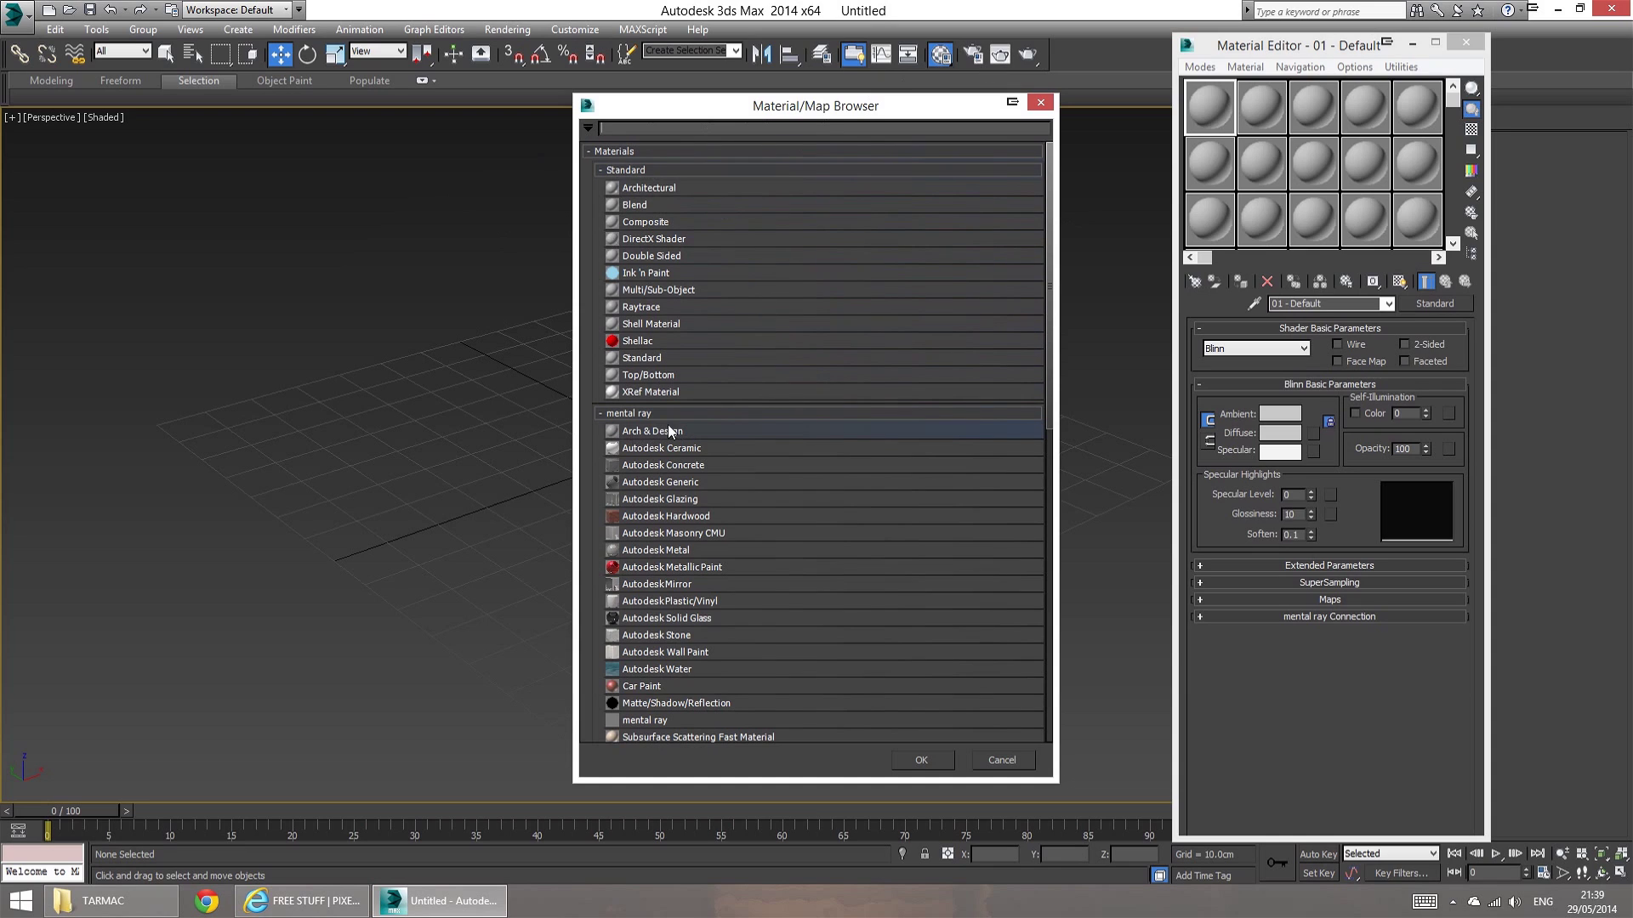
- Make the first material an Arch & Design material named Tarmac
double_click(641, 432)
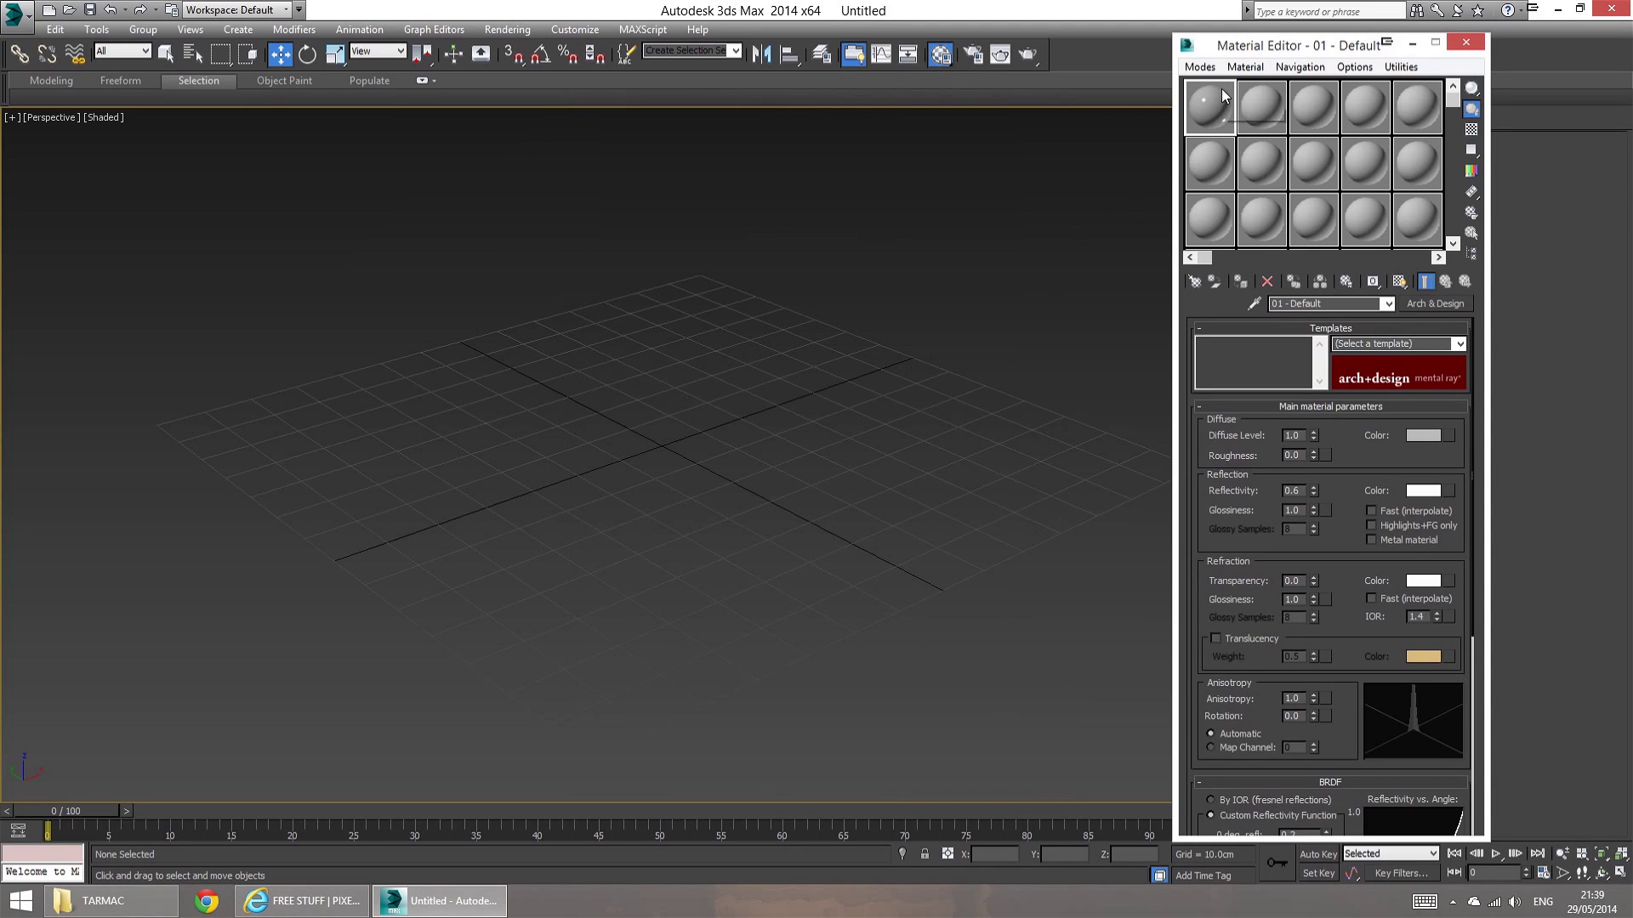
left_click(1180, 308)
type("Tarmac")
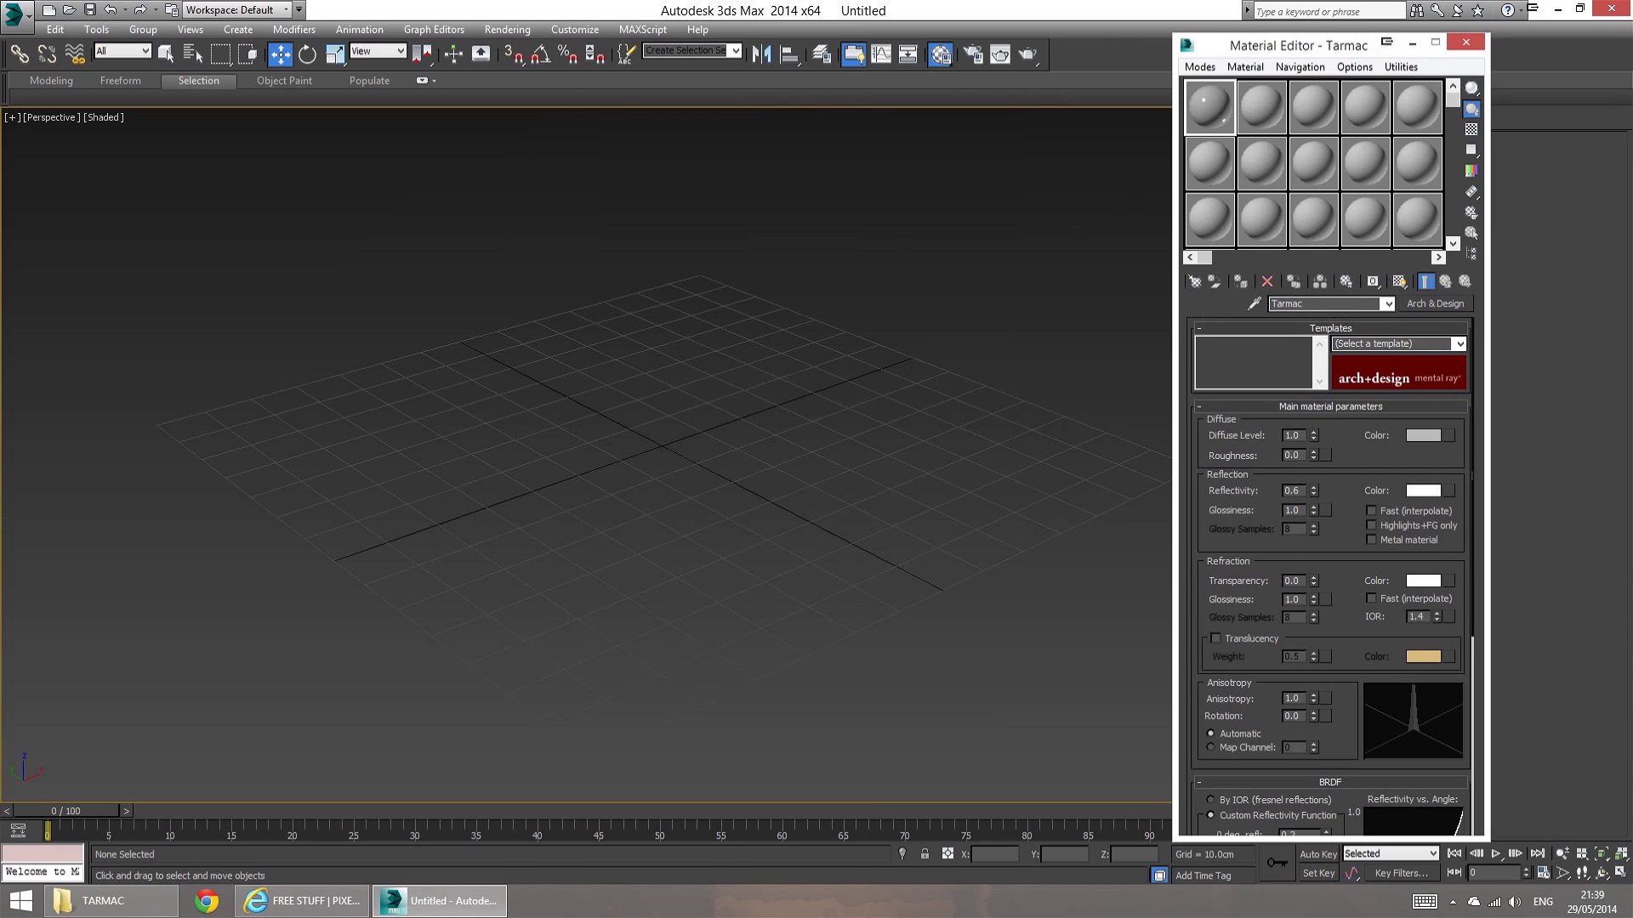
- Load Asphalt2.jpg as a Bitmap in Tarmac's diffuse colour map
left_click(1448, 435)
double_click(645, 187)
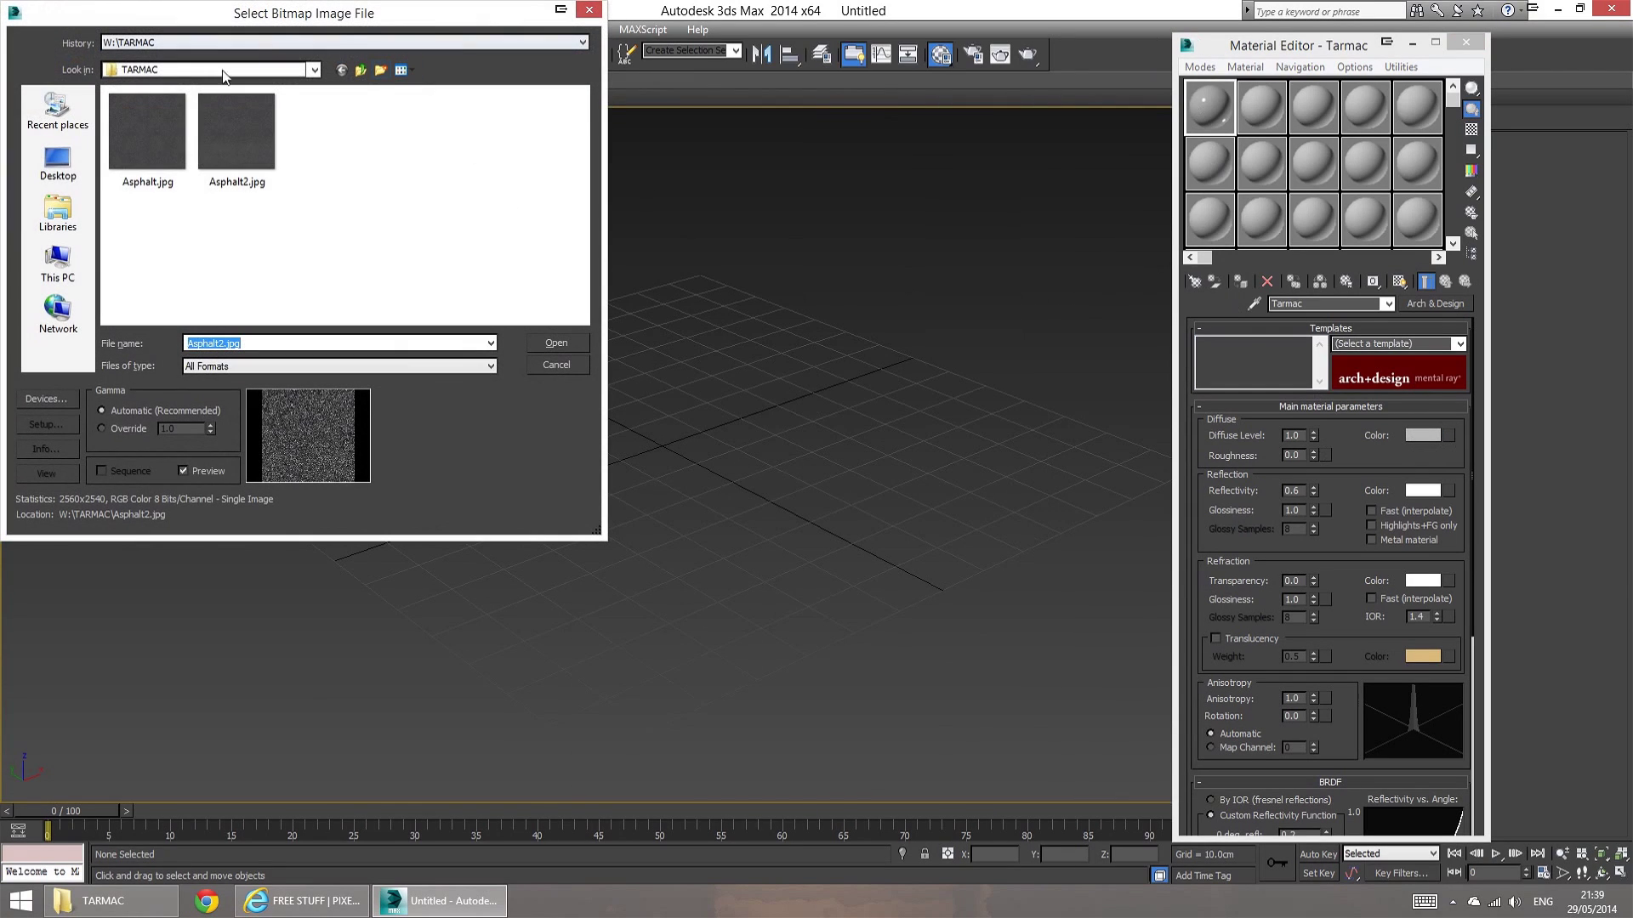
left_click(235, 150)
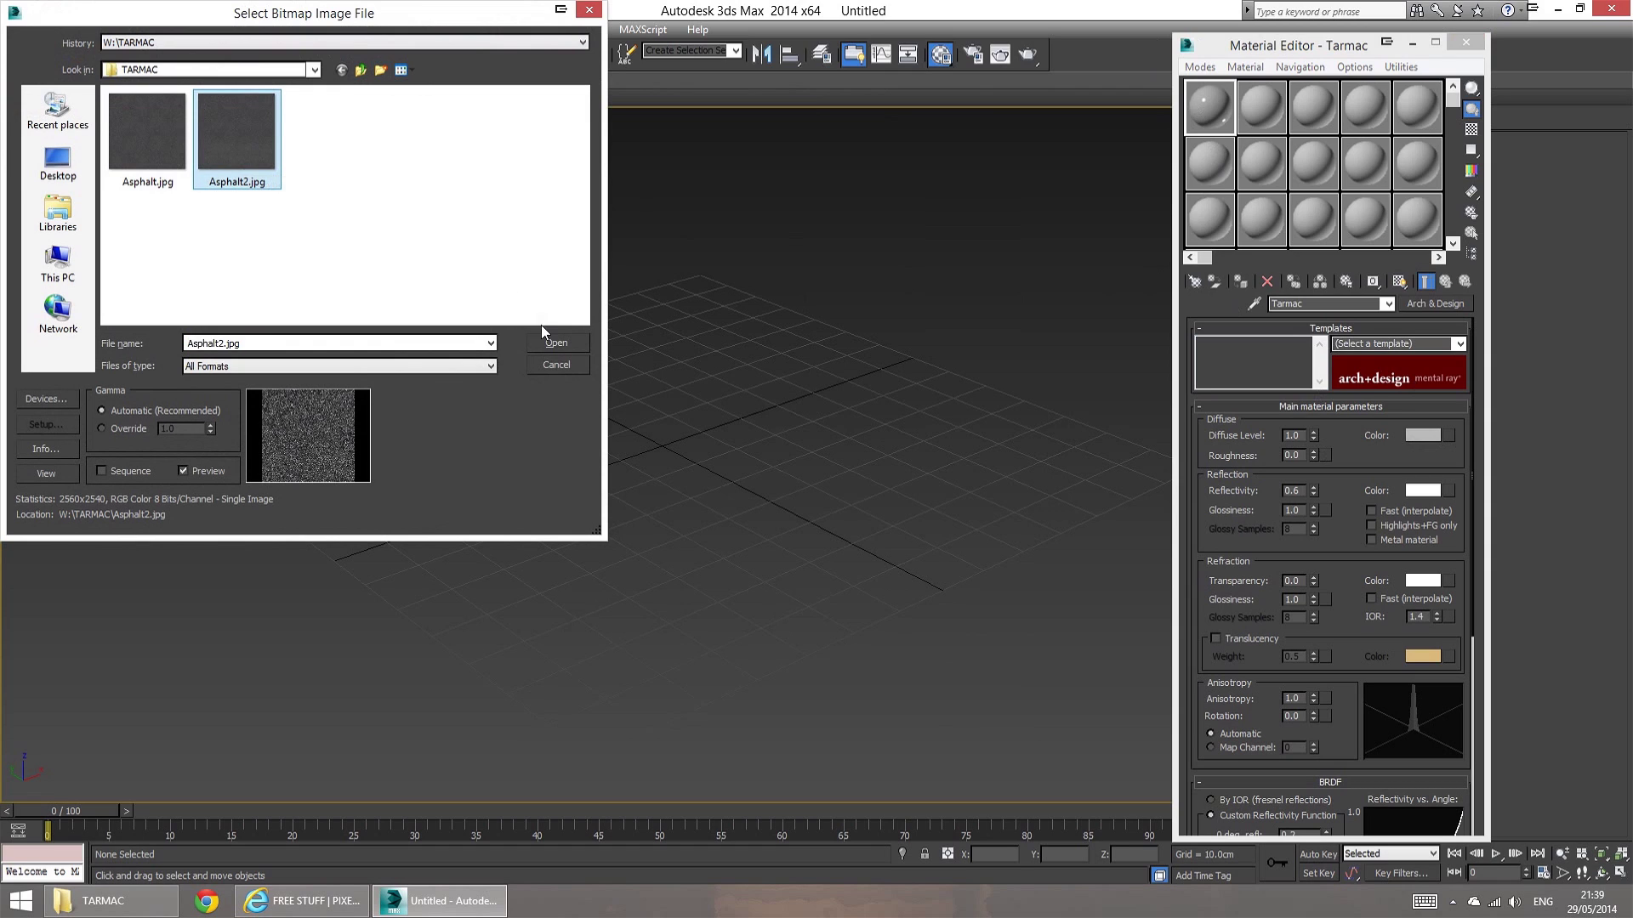
left_click(556, 342)
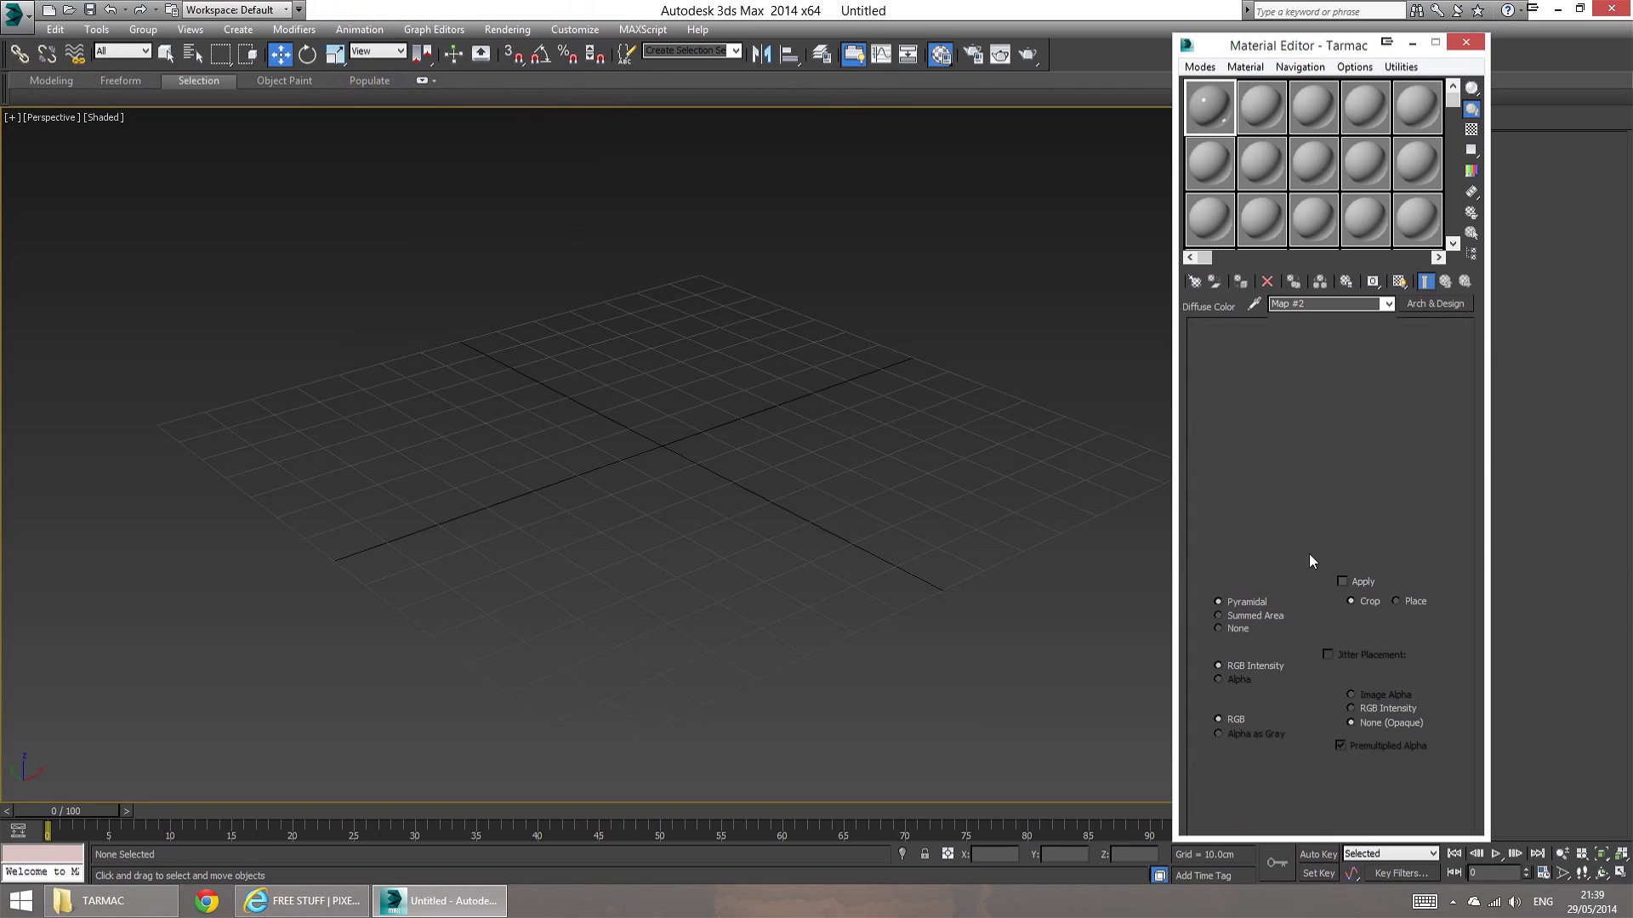
- Show the asphalt map on an enlarged sample sphere preview and set its filtering to Summed Area
double_click(1208, 110)
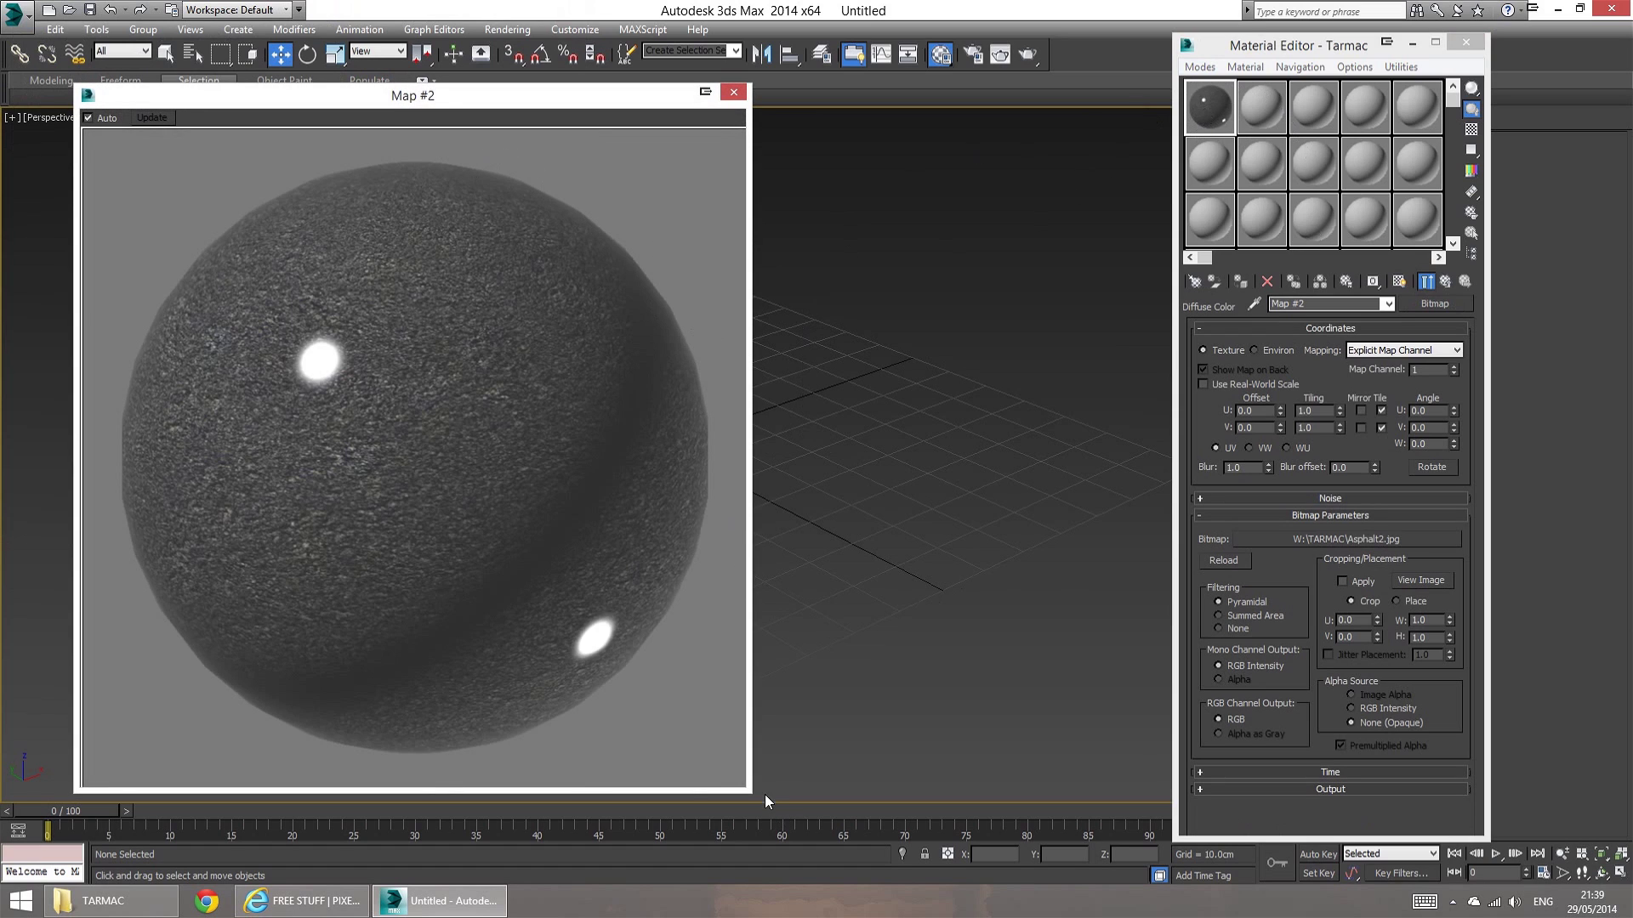
left_click_drag(747, 794, 817, 860)
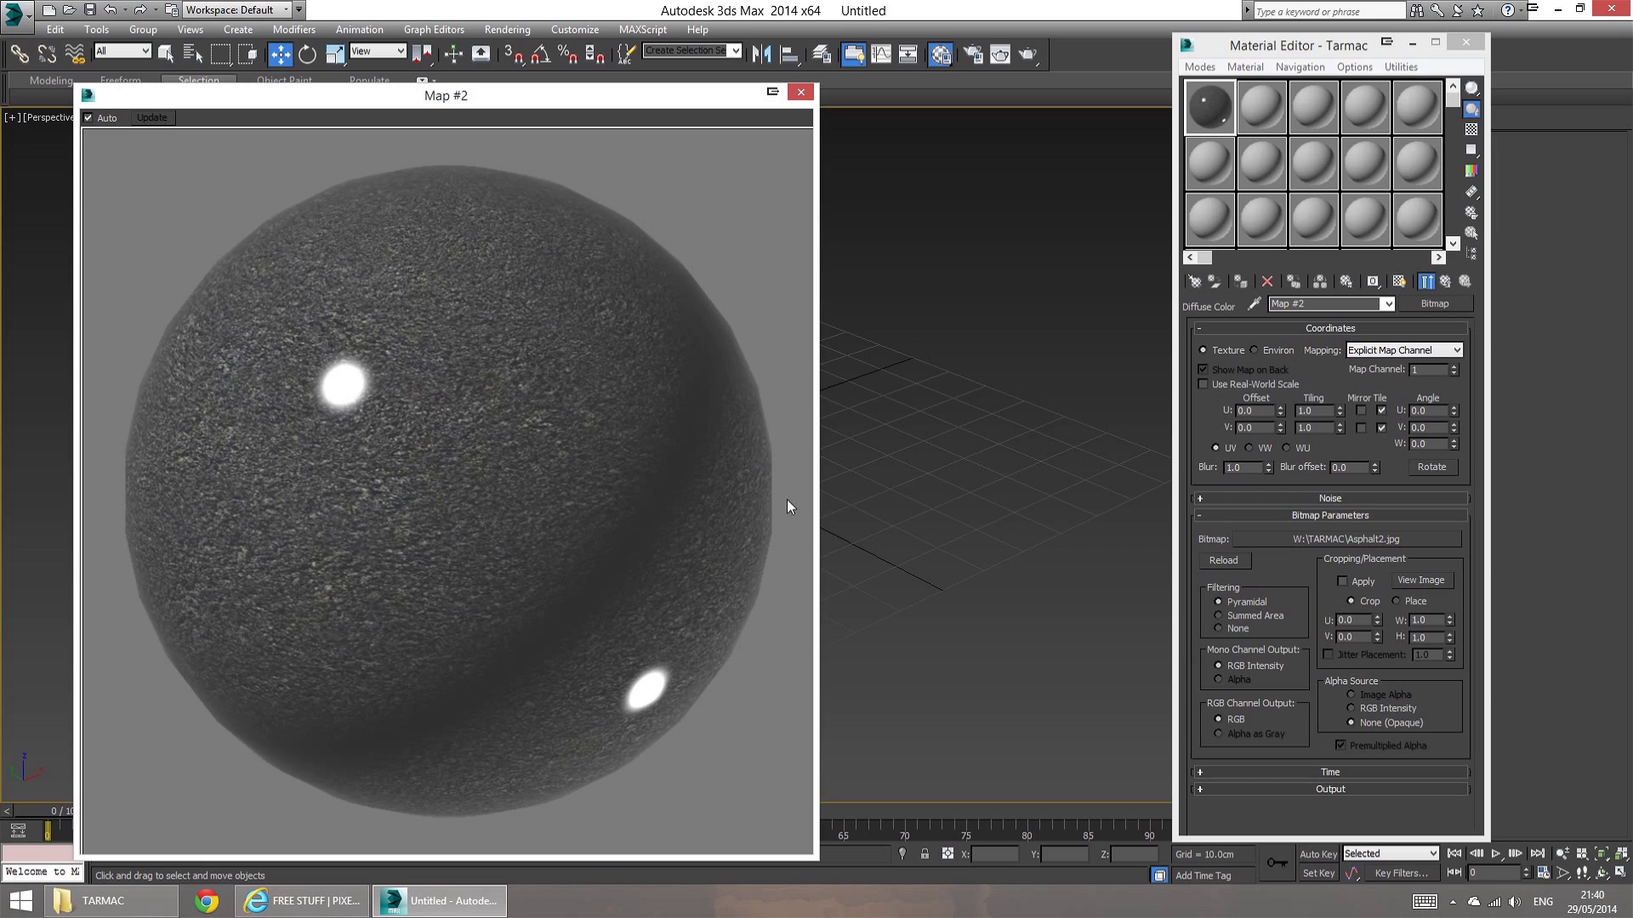
left_click(1219, 628)
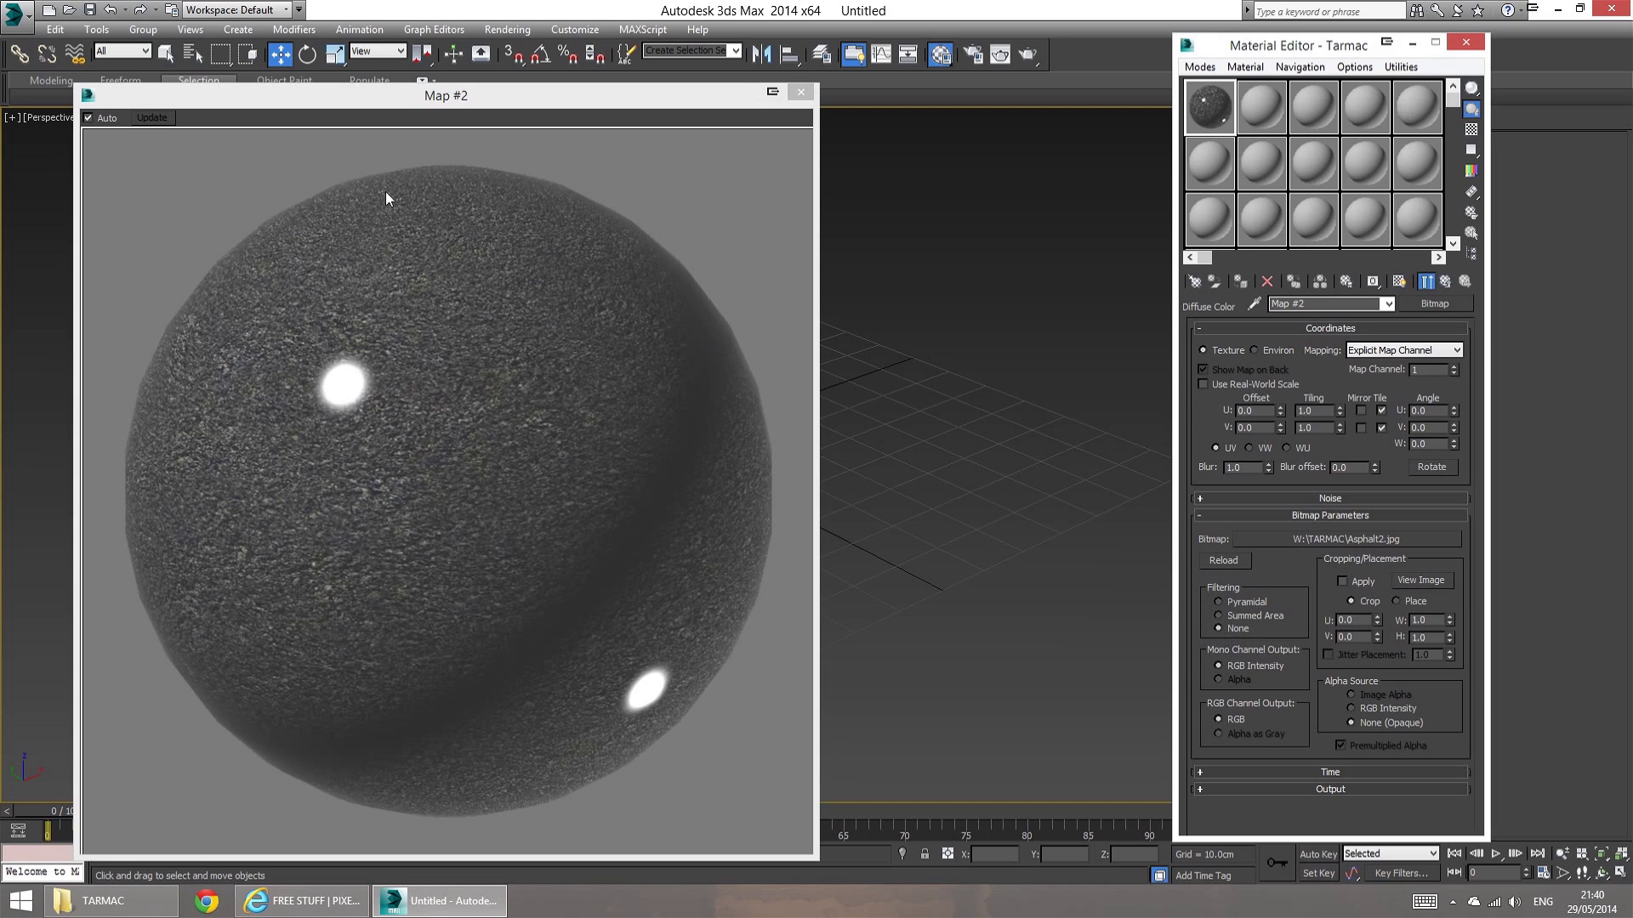
left_click(1219, 601)
left_click(1216, 617)
- Copy the asphalt diffuse map and paste it as an instance into Tarmac's reflection colour
left_click(1447, 283)
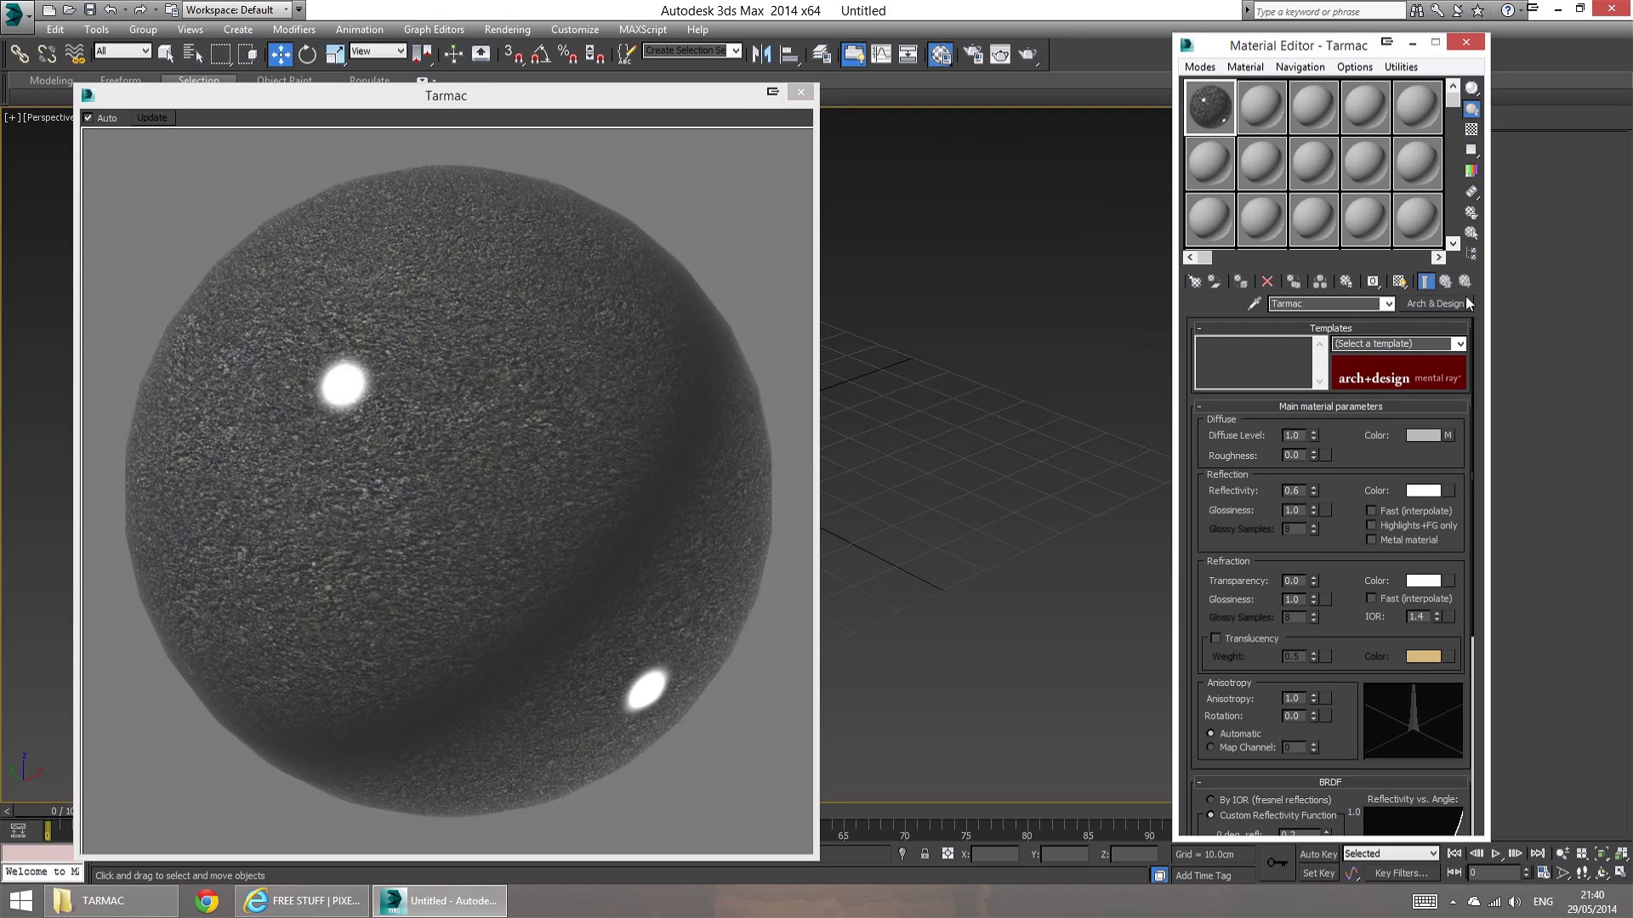
right_click(1452, 438)
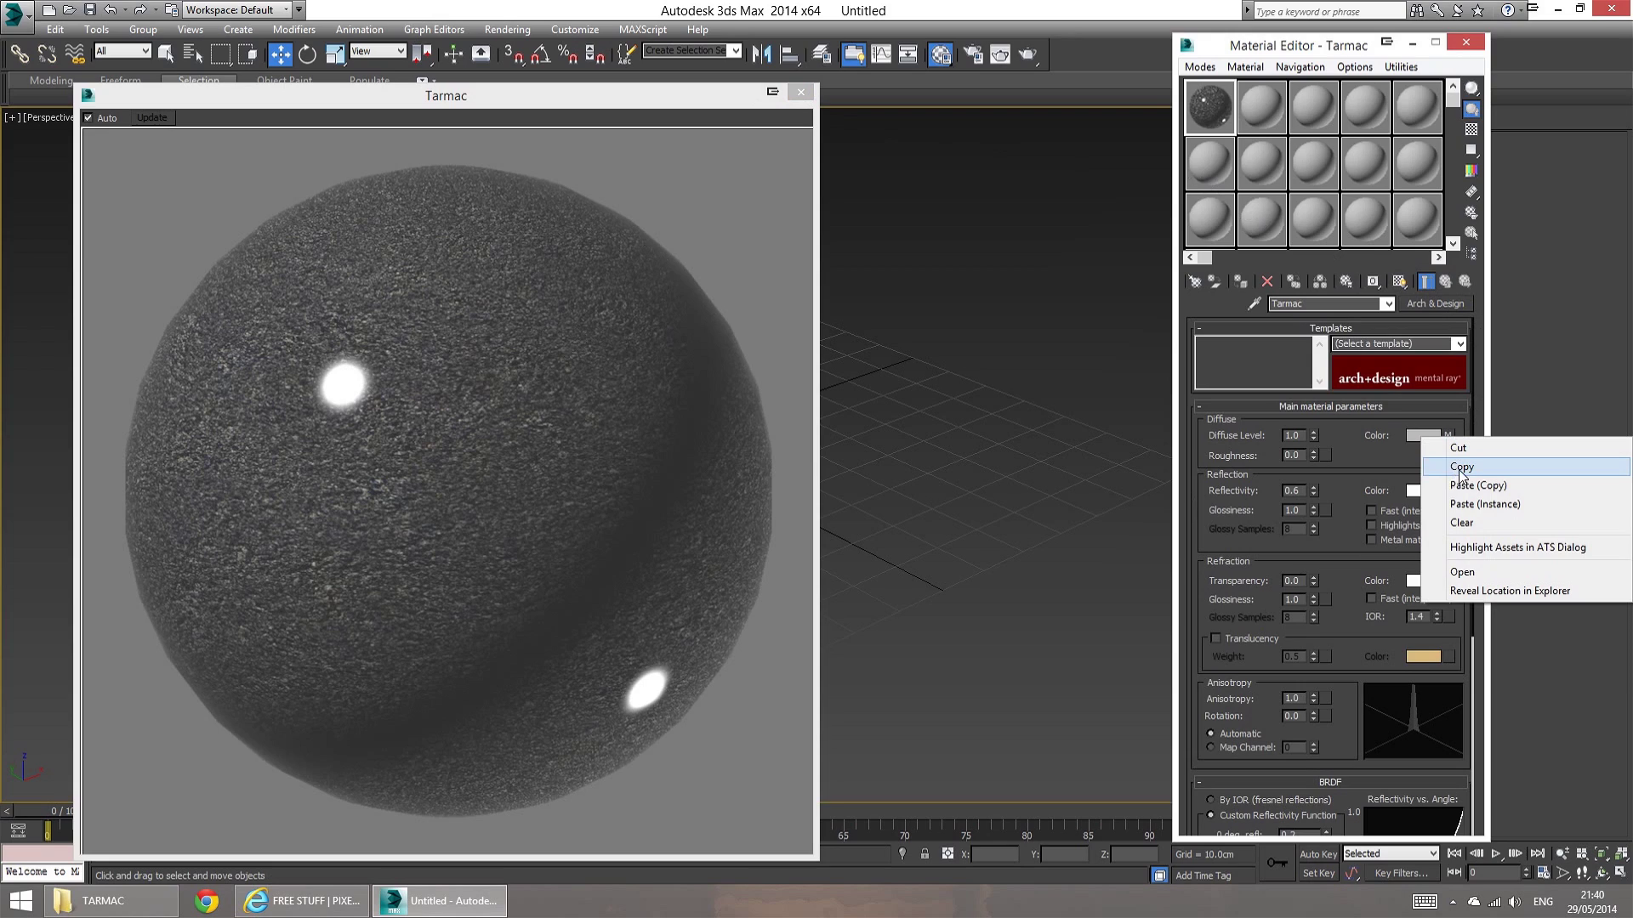
left_click(1457, 467)
scroll(1408, 467, "down", 1)
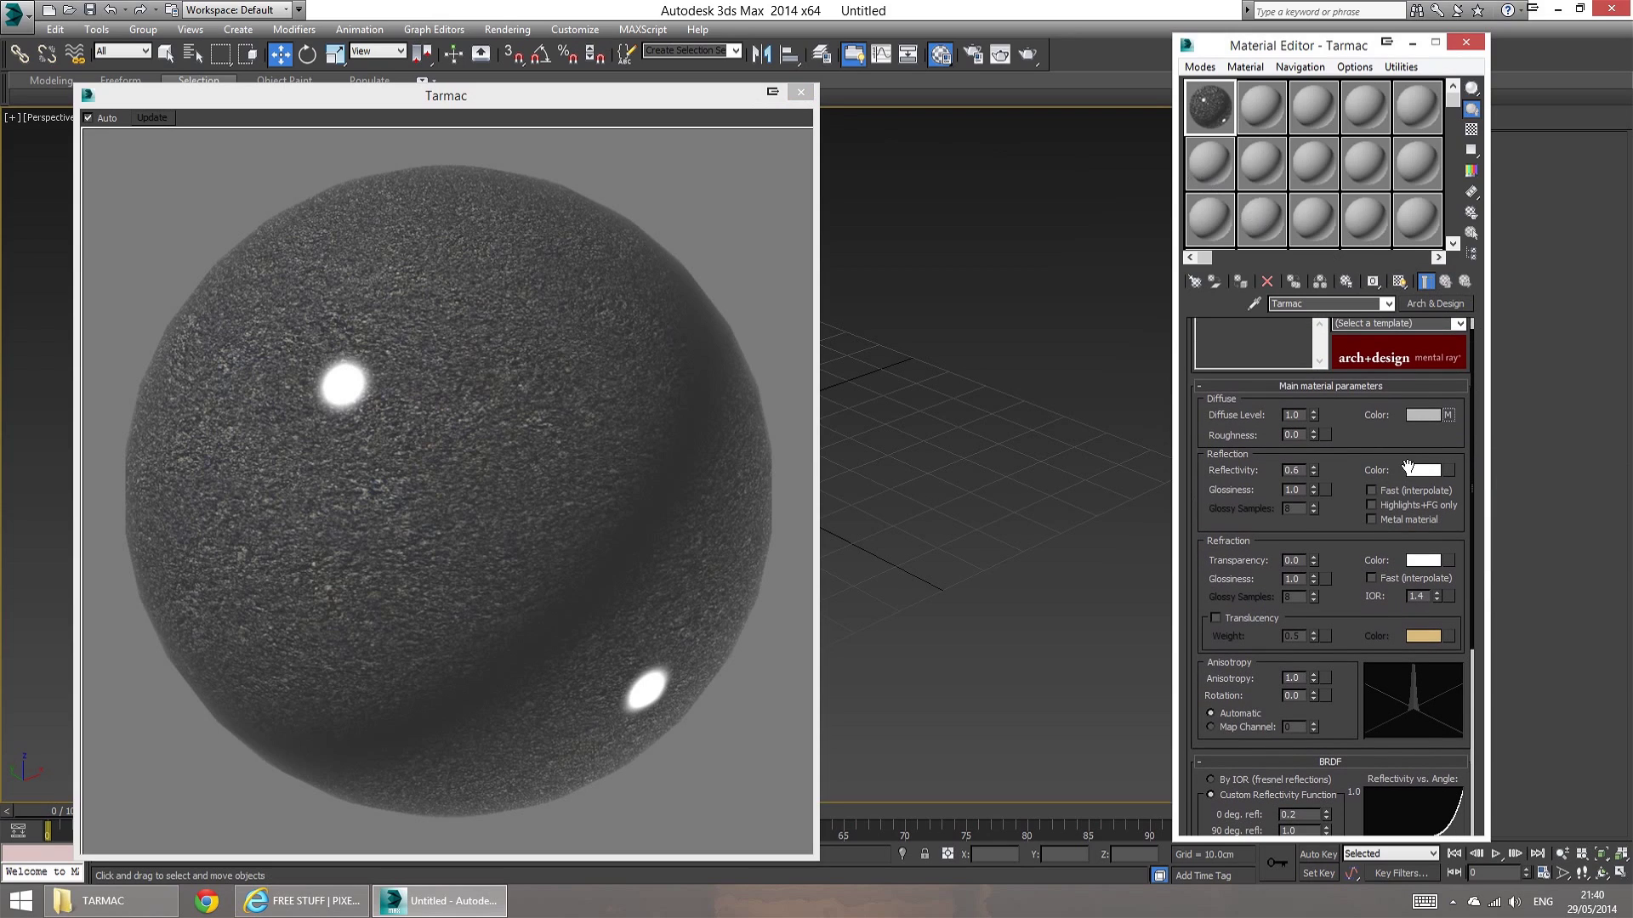
right_click(1448, 470)
left_click(1474, 502)
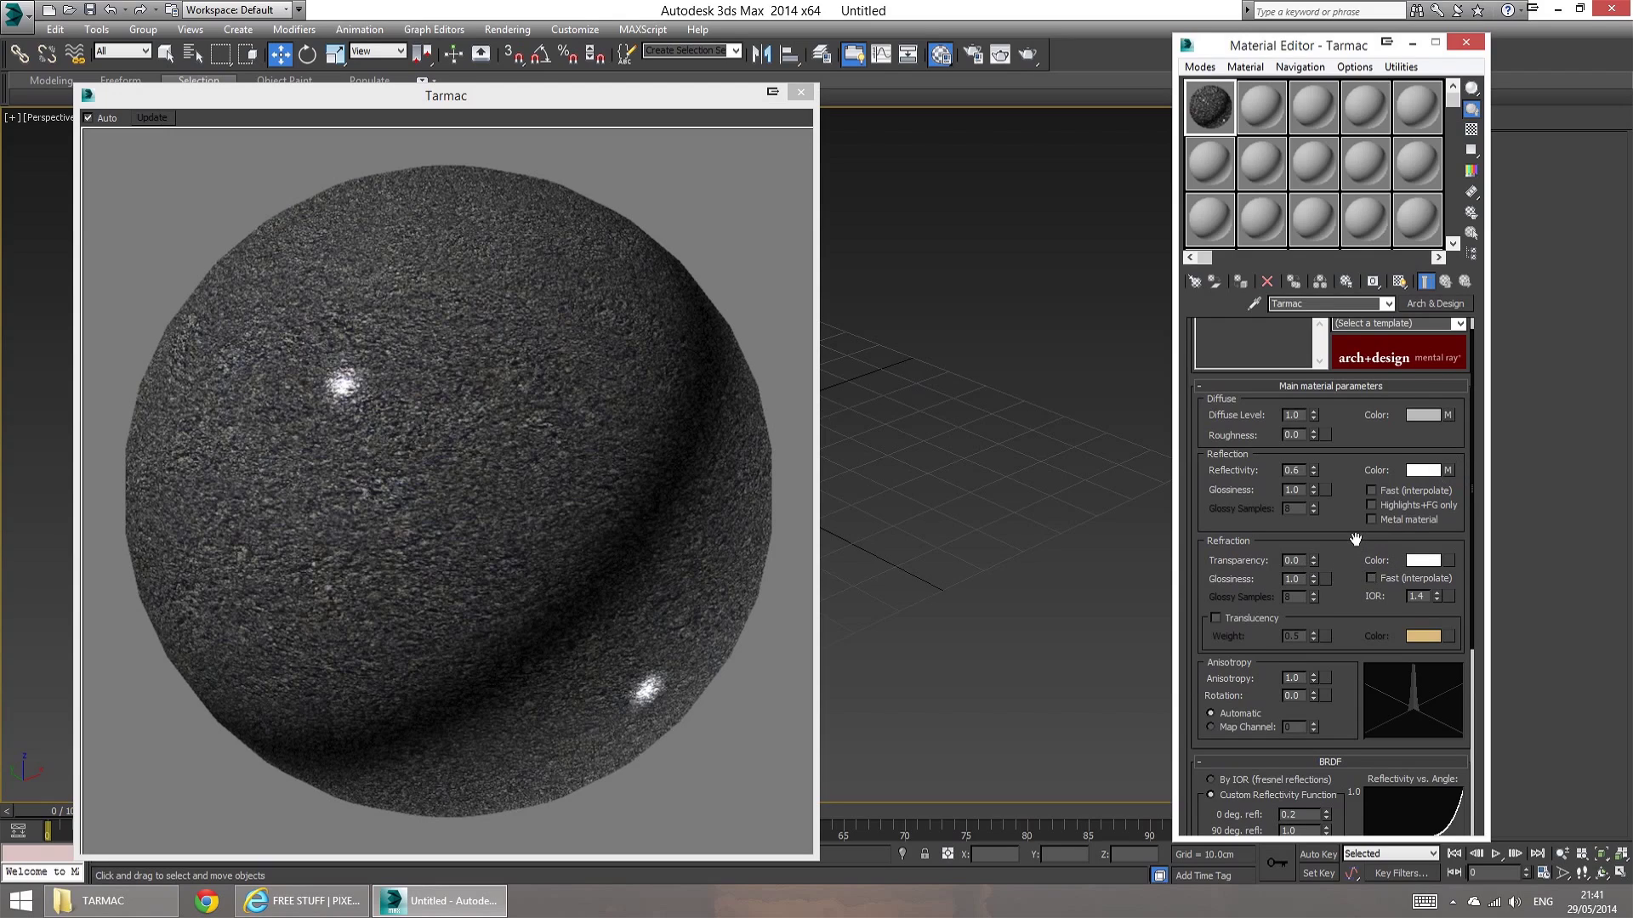
- Set Tarmac's reflectivity to 0.2 and glossiness to 0.3
scroll(1354, 545, "up", 1)
left_click_drag(1300, 492, 1273, 499)
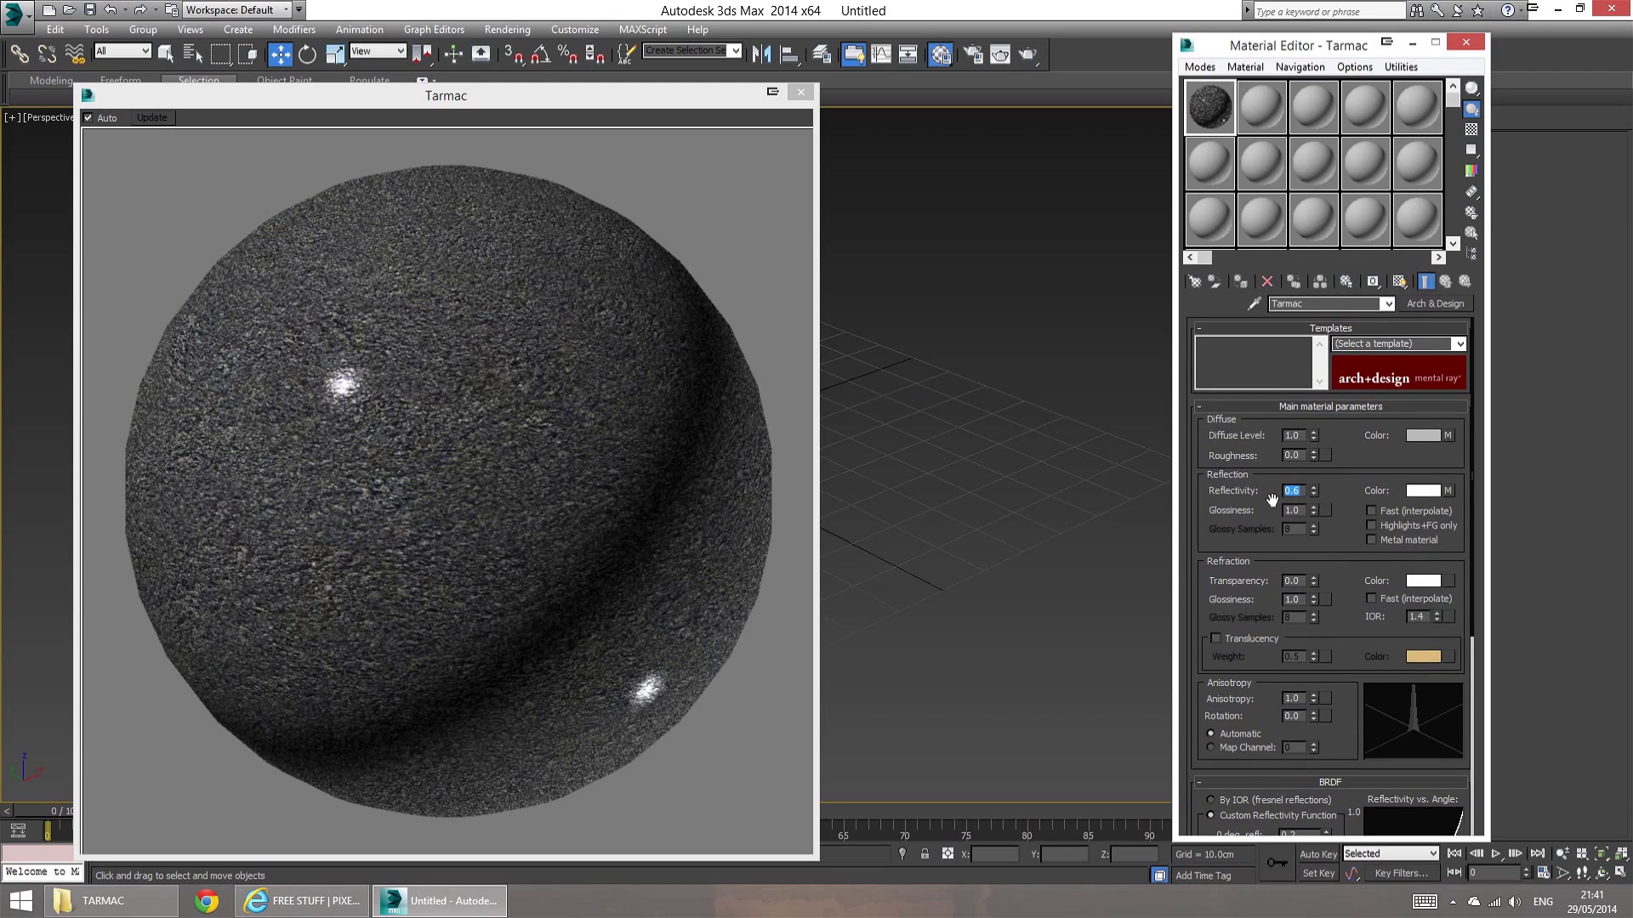
type(".2")
key("Return")
key("Tab")
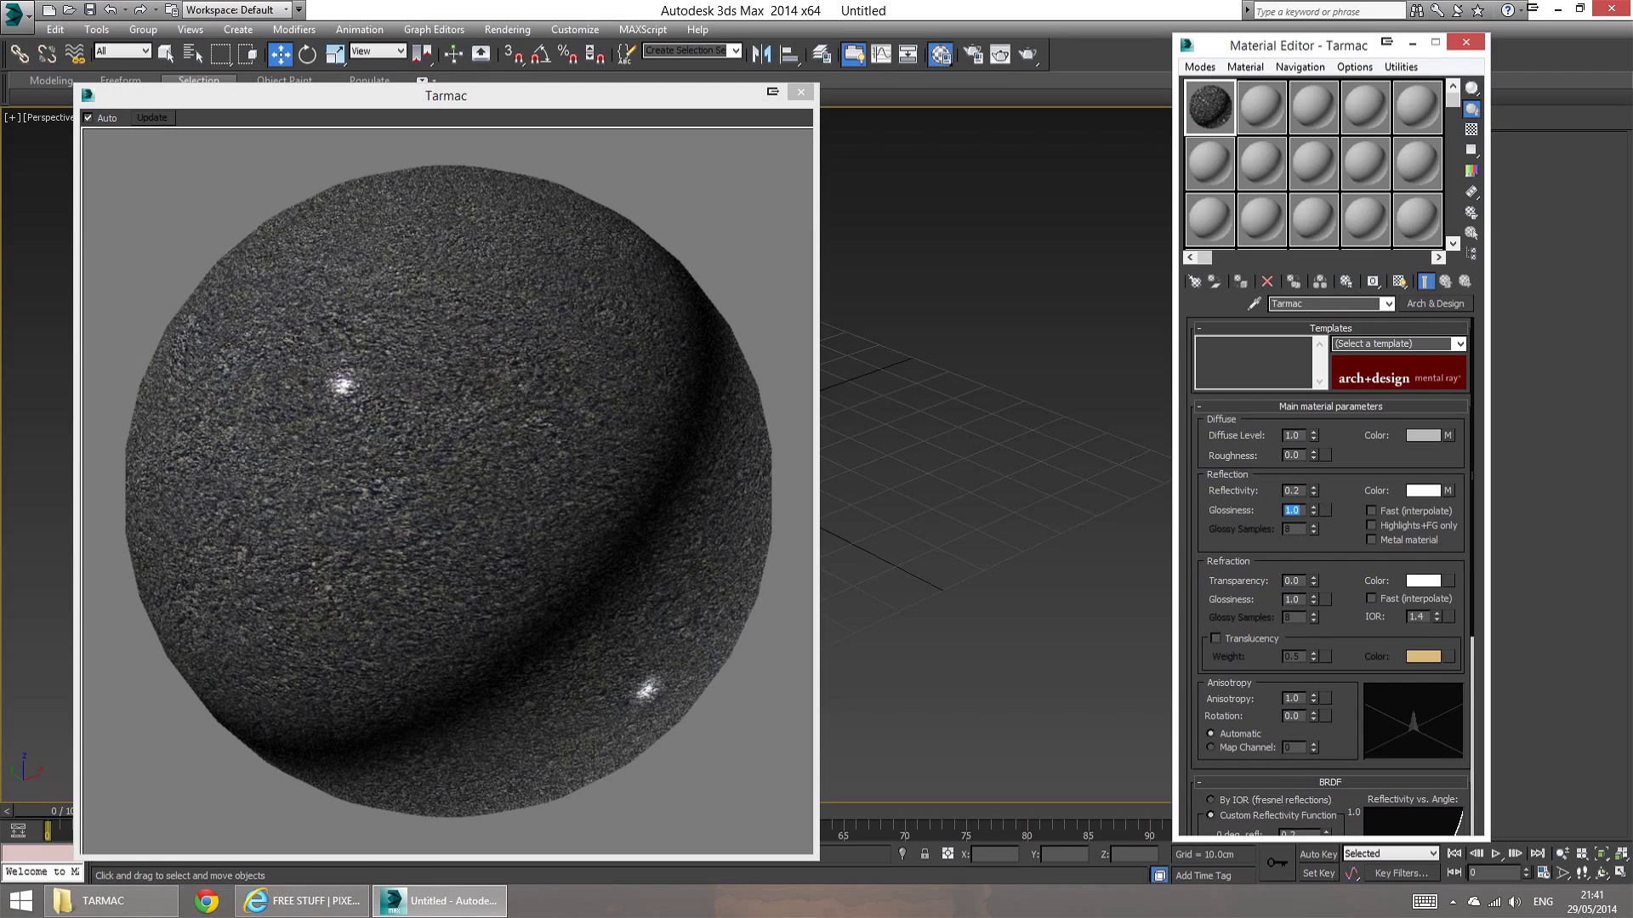
type(".3")
key("Return")
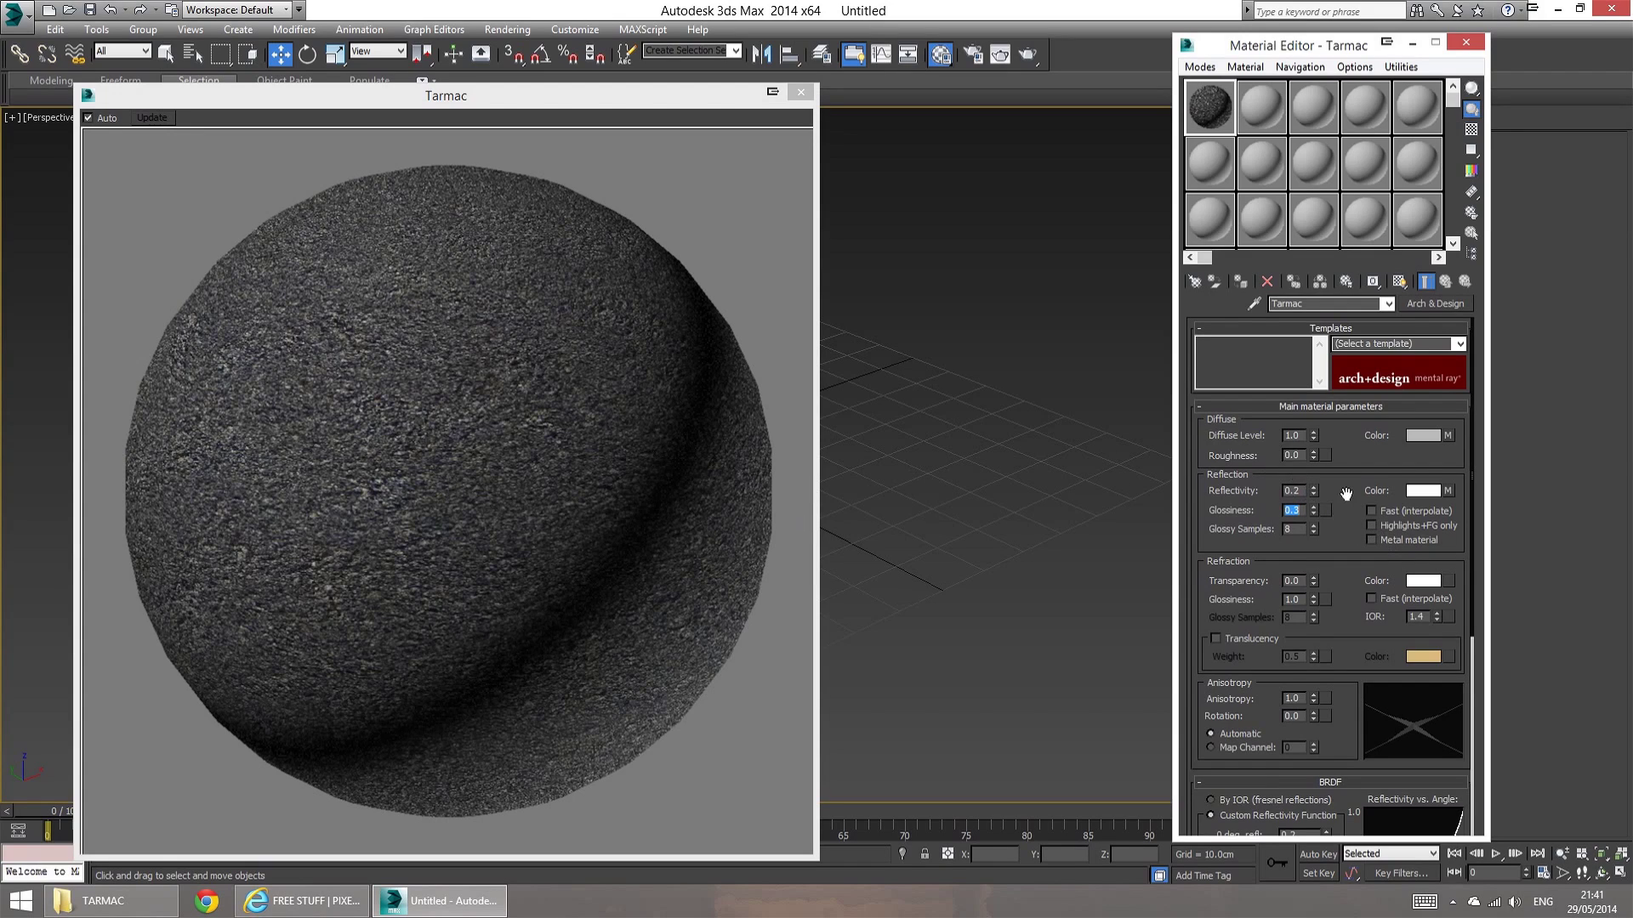
- Turn on Highlights+FG only for Tarmac's reflections
left_click(1371, 524)
scroll(1357, 563, "down", 5)
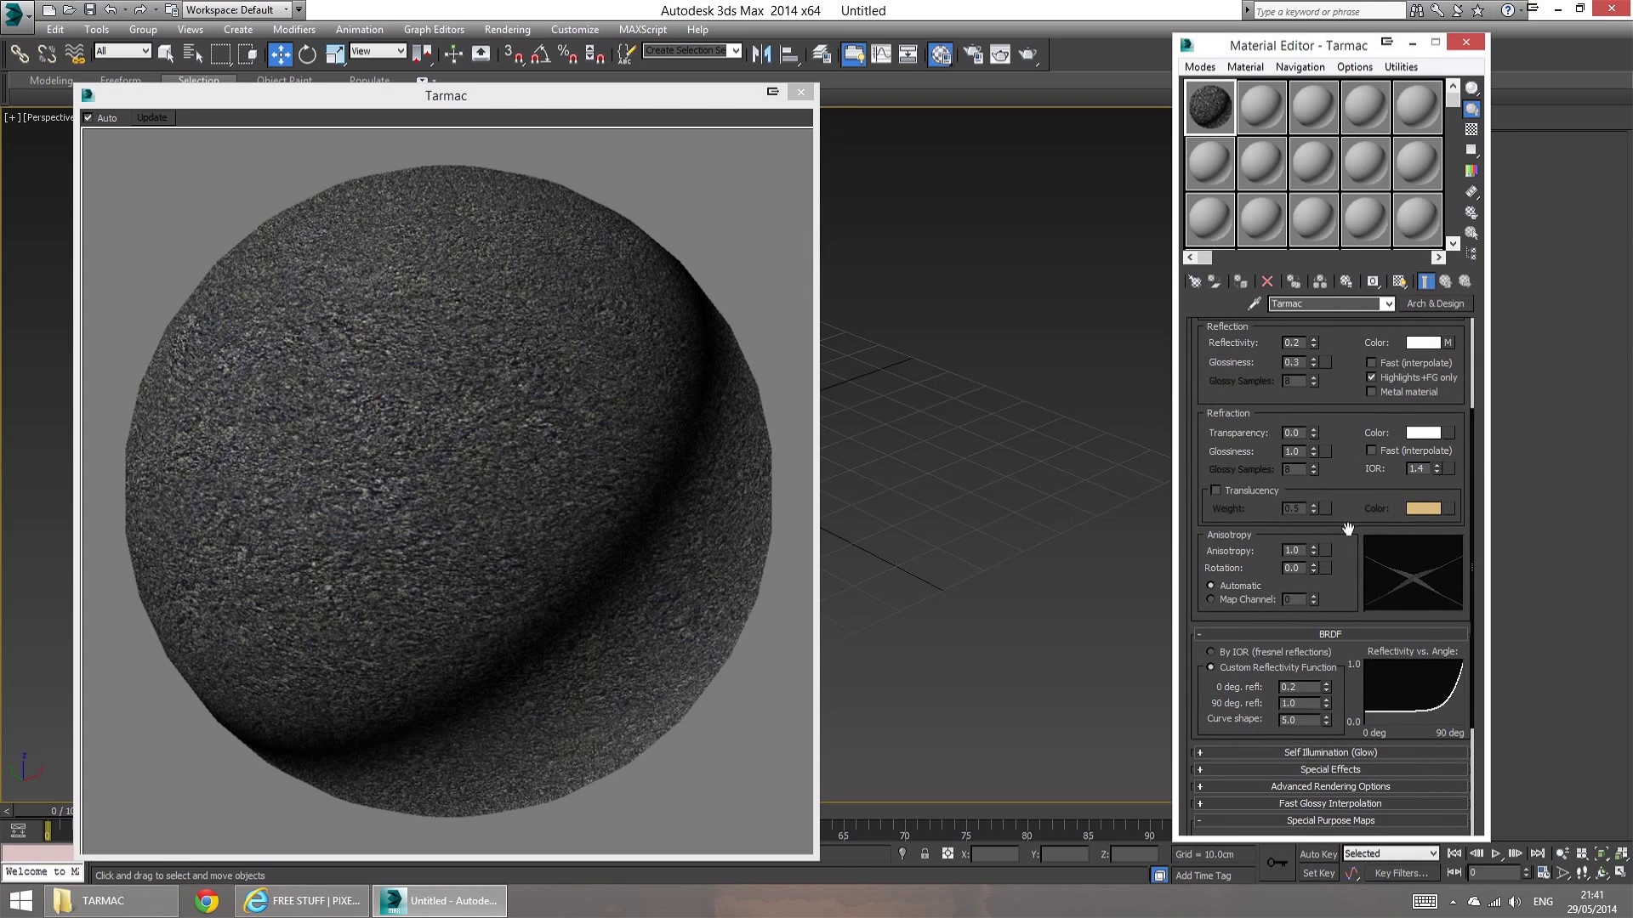
scroll(1348, 528, "down", 5)
scroll(1360, 463, "down", 1)
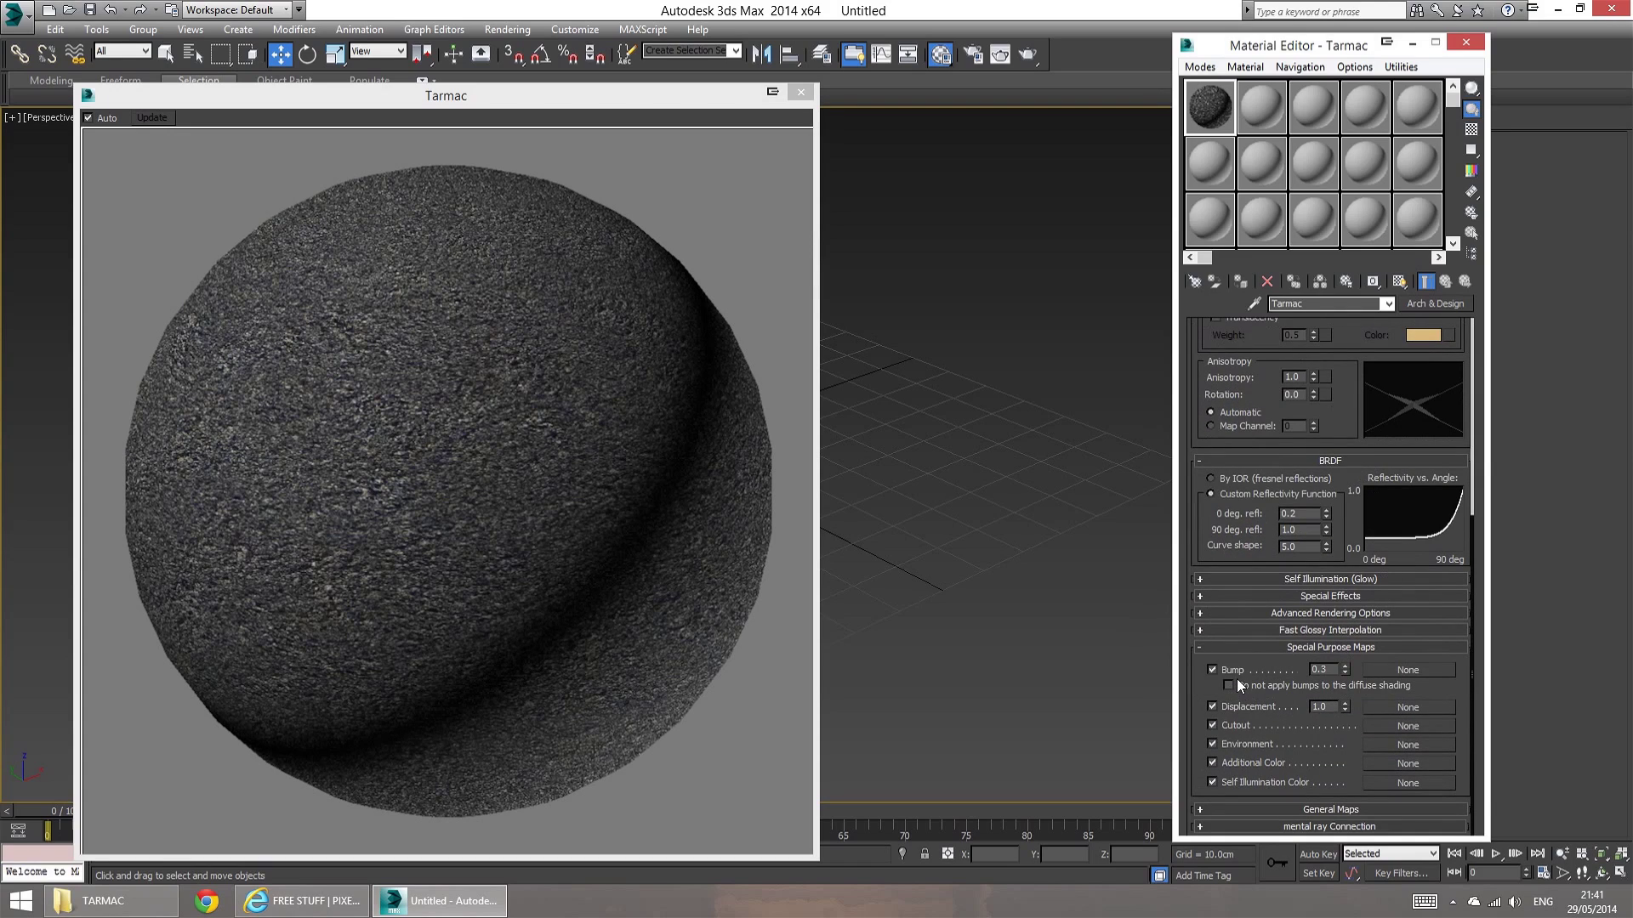
- Paste the Asphalt2.jpg map into the Bump slot with a bump amount of 0.5
right_click(1437, 671)
left_click(1445, 693)
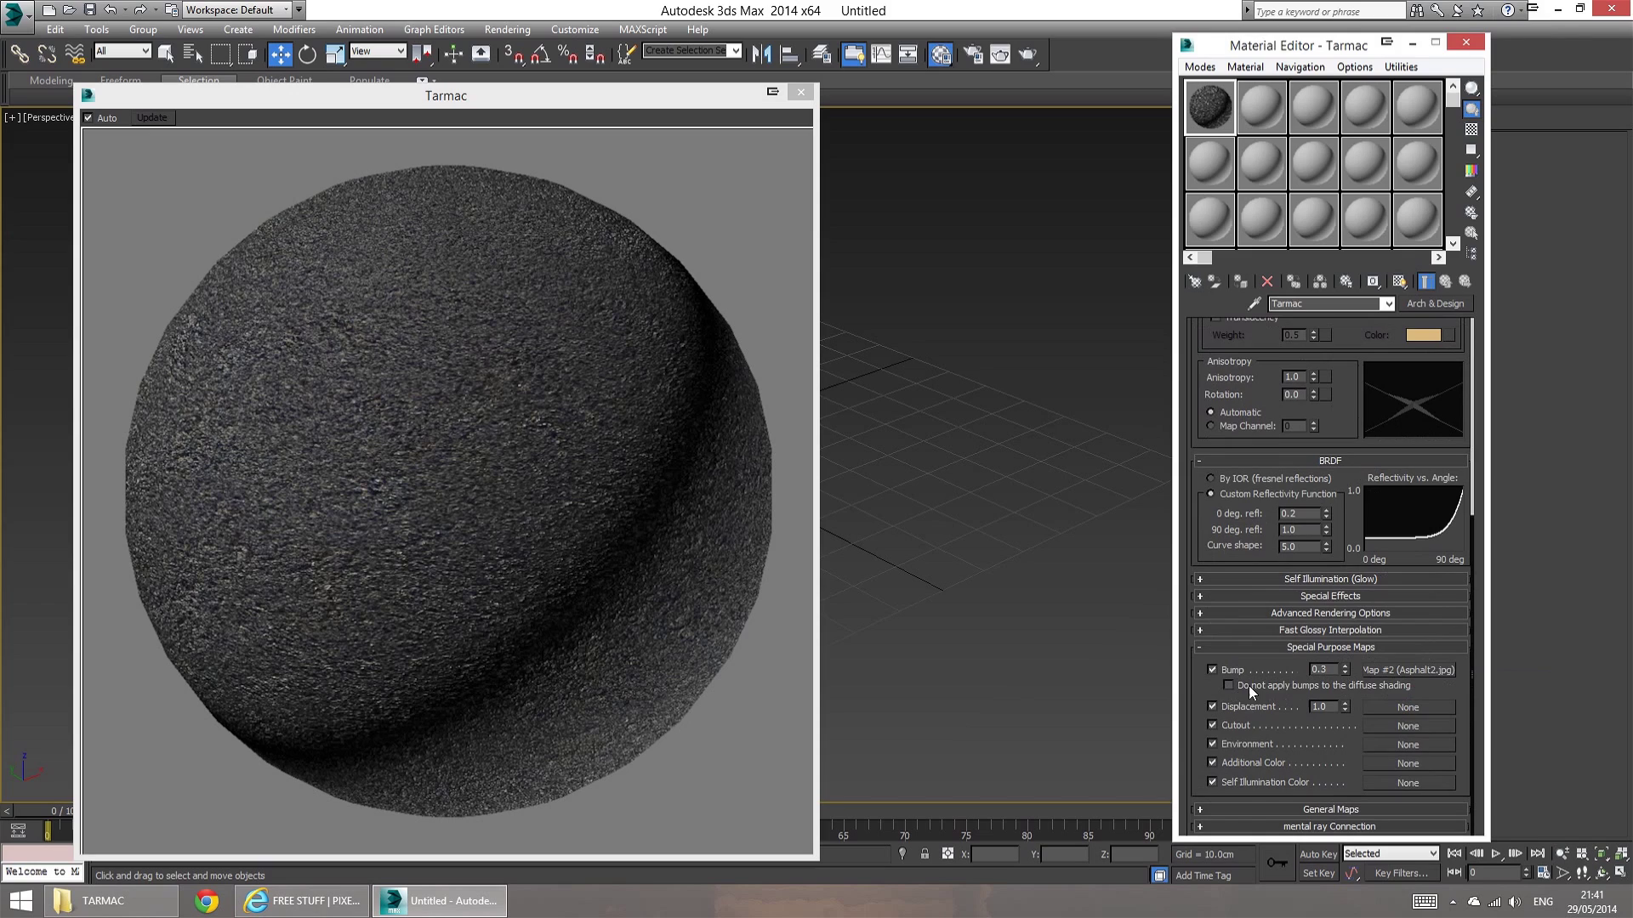
double_click(1338, 672)
type("0.5")
key("Return")
- Close the material windows and draw Plane001, roughly 153 × 153 cm, in the Perspective view
left_click(800, 92)
left_click(1466, 42)
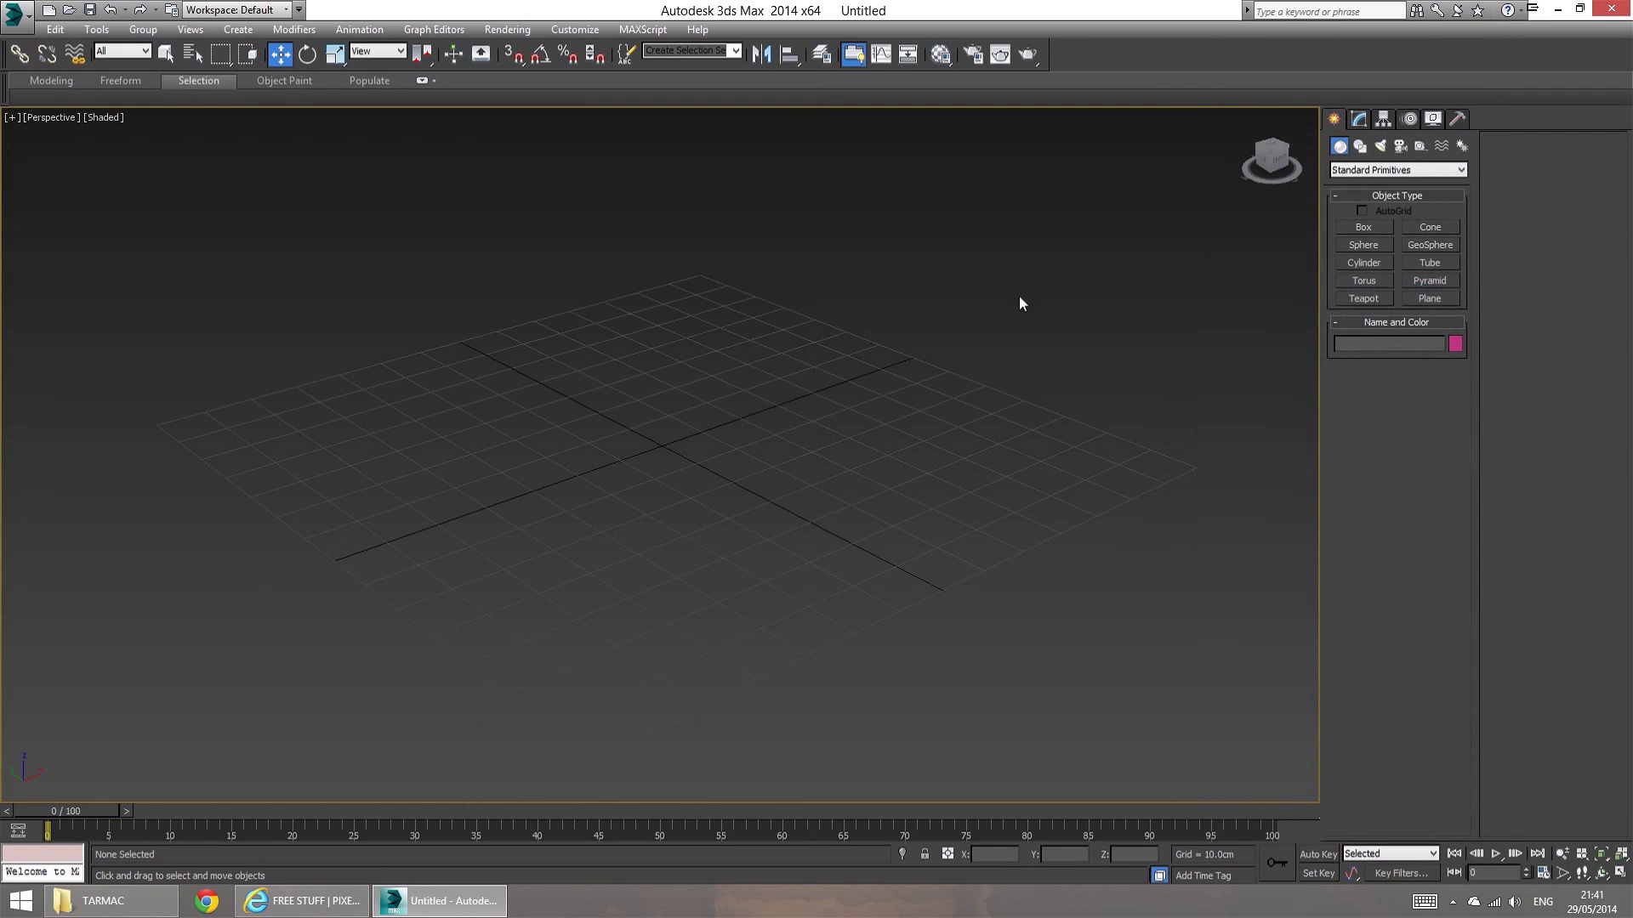
left_click(1429, 298)
middle_click_drag(845, 406, 679, 266, "alt")
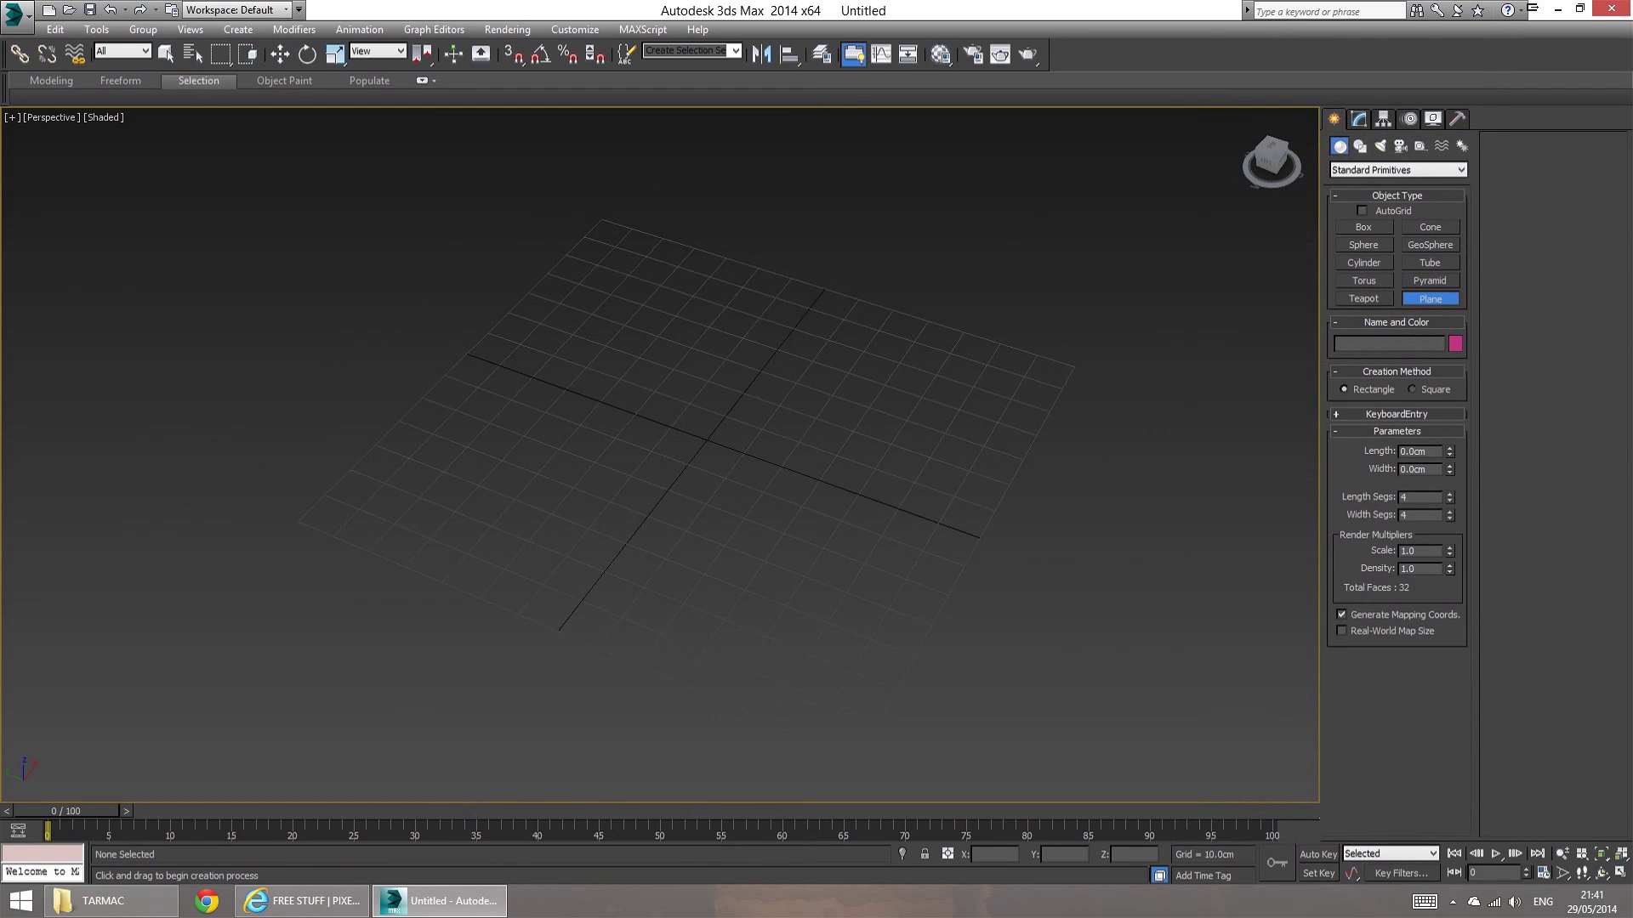
left_click_drag(612, 251, 883, 812)
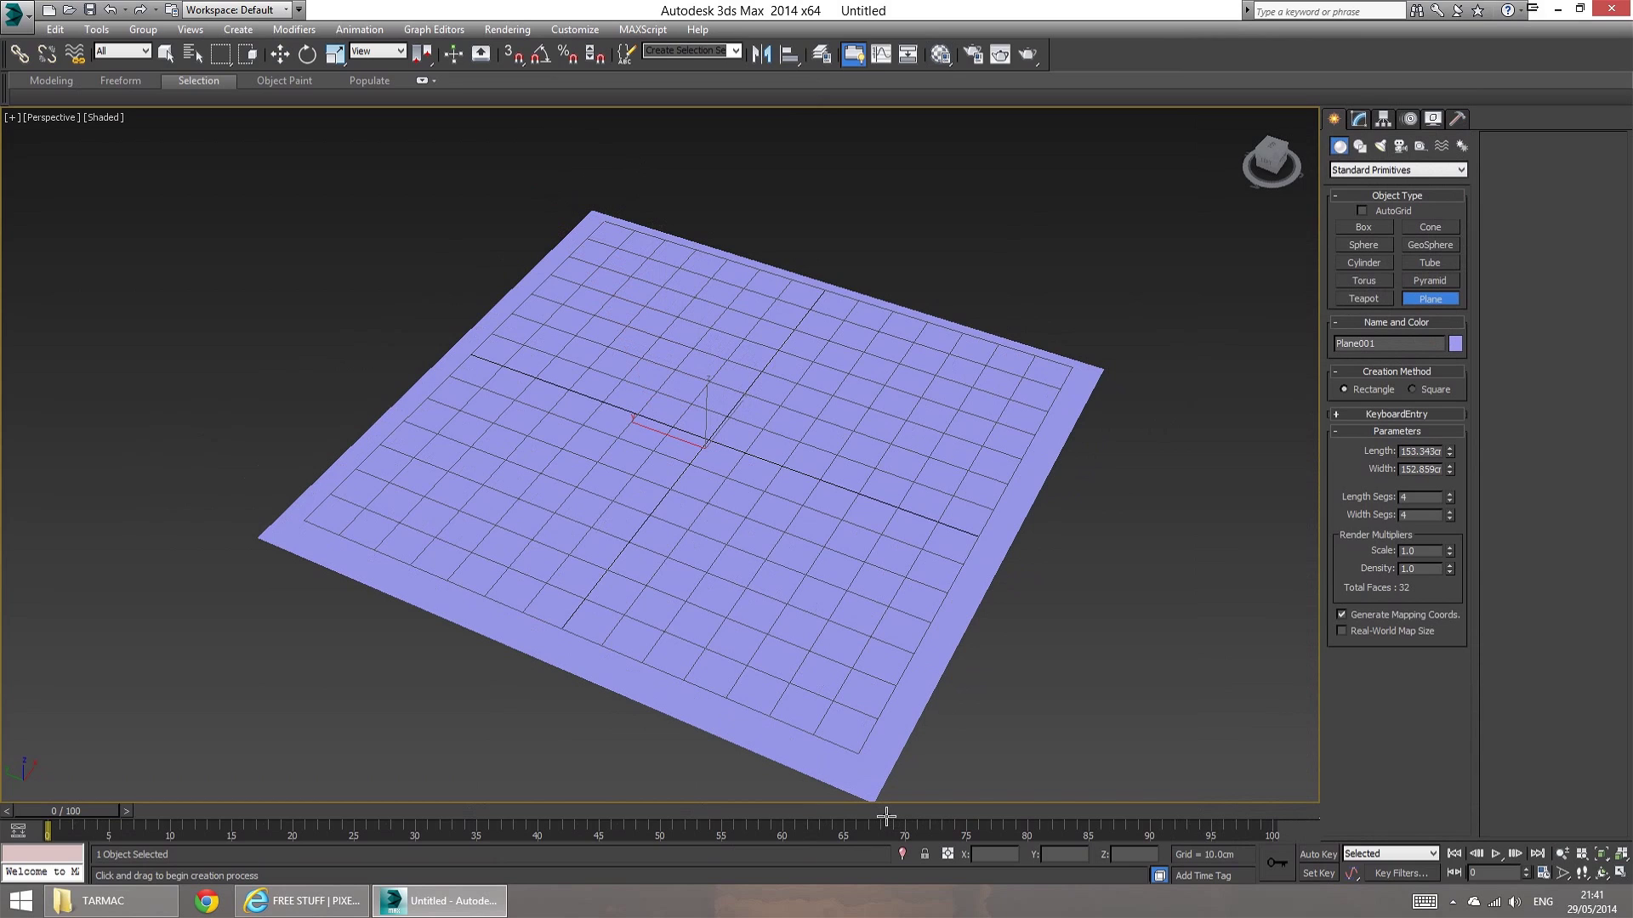
middle_click_drag(1021, 594, 1170, 349, "alt")
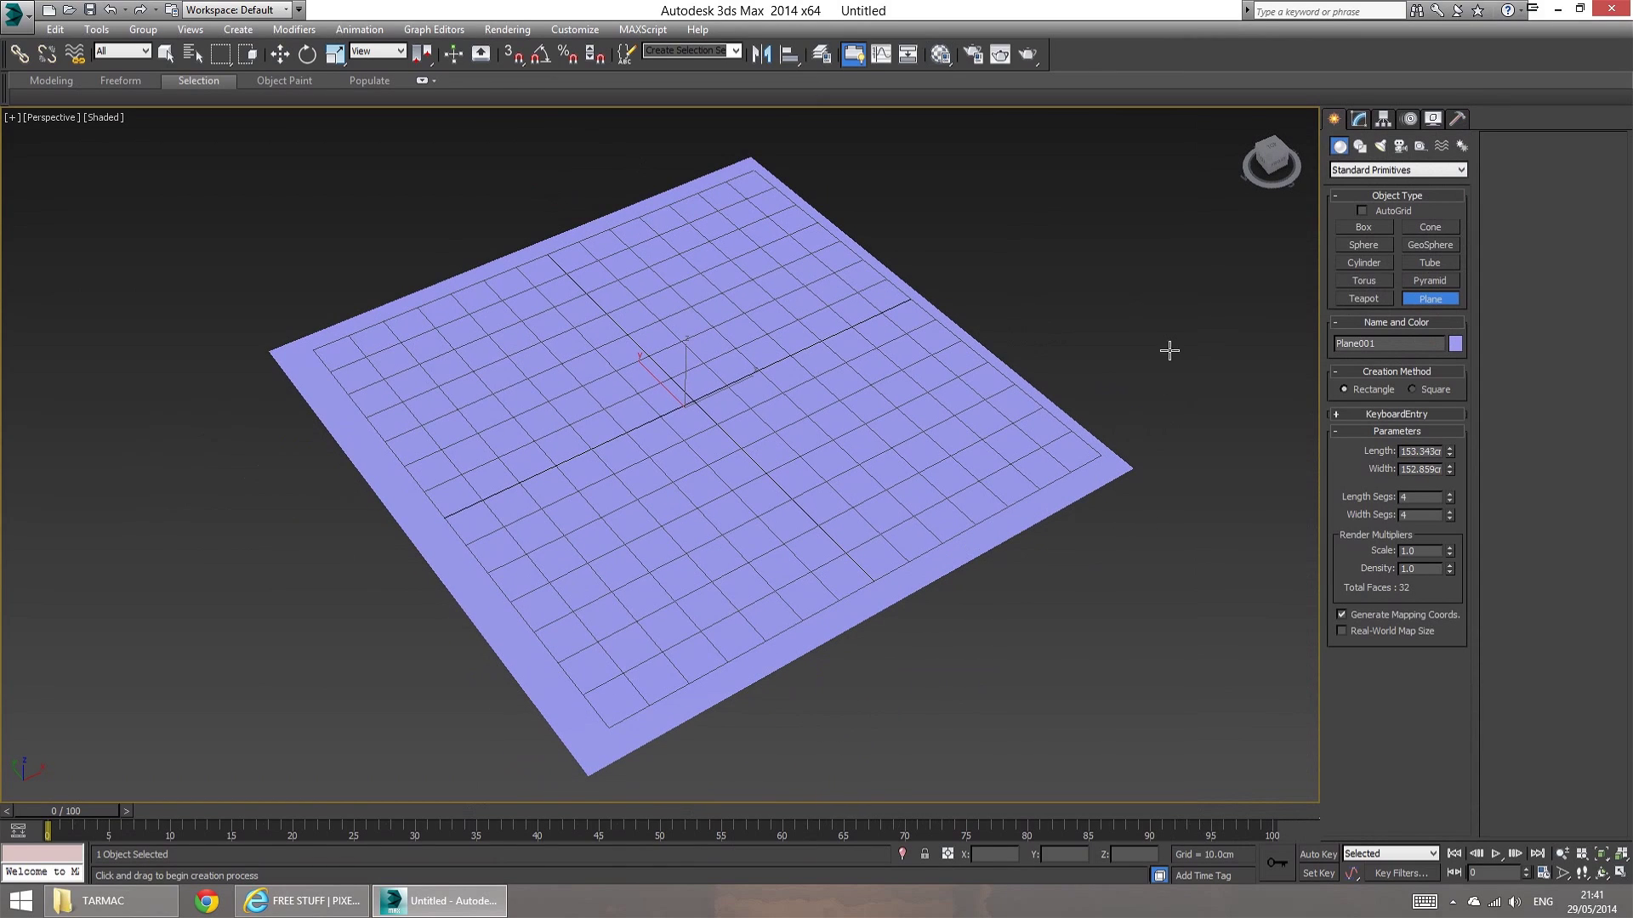
left_click(1358, 120)
- Assign Tarmac to Plane001 and show its asphalt texture shaded in the viewport
key("m")
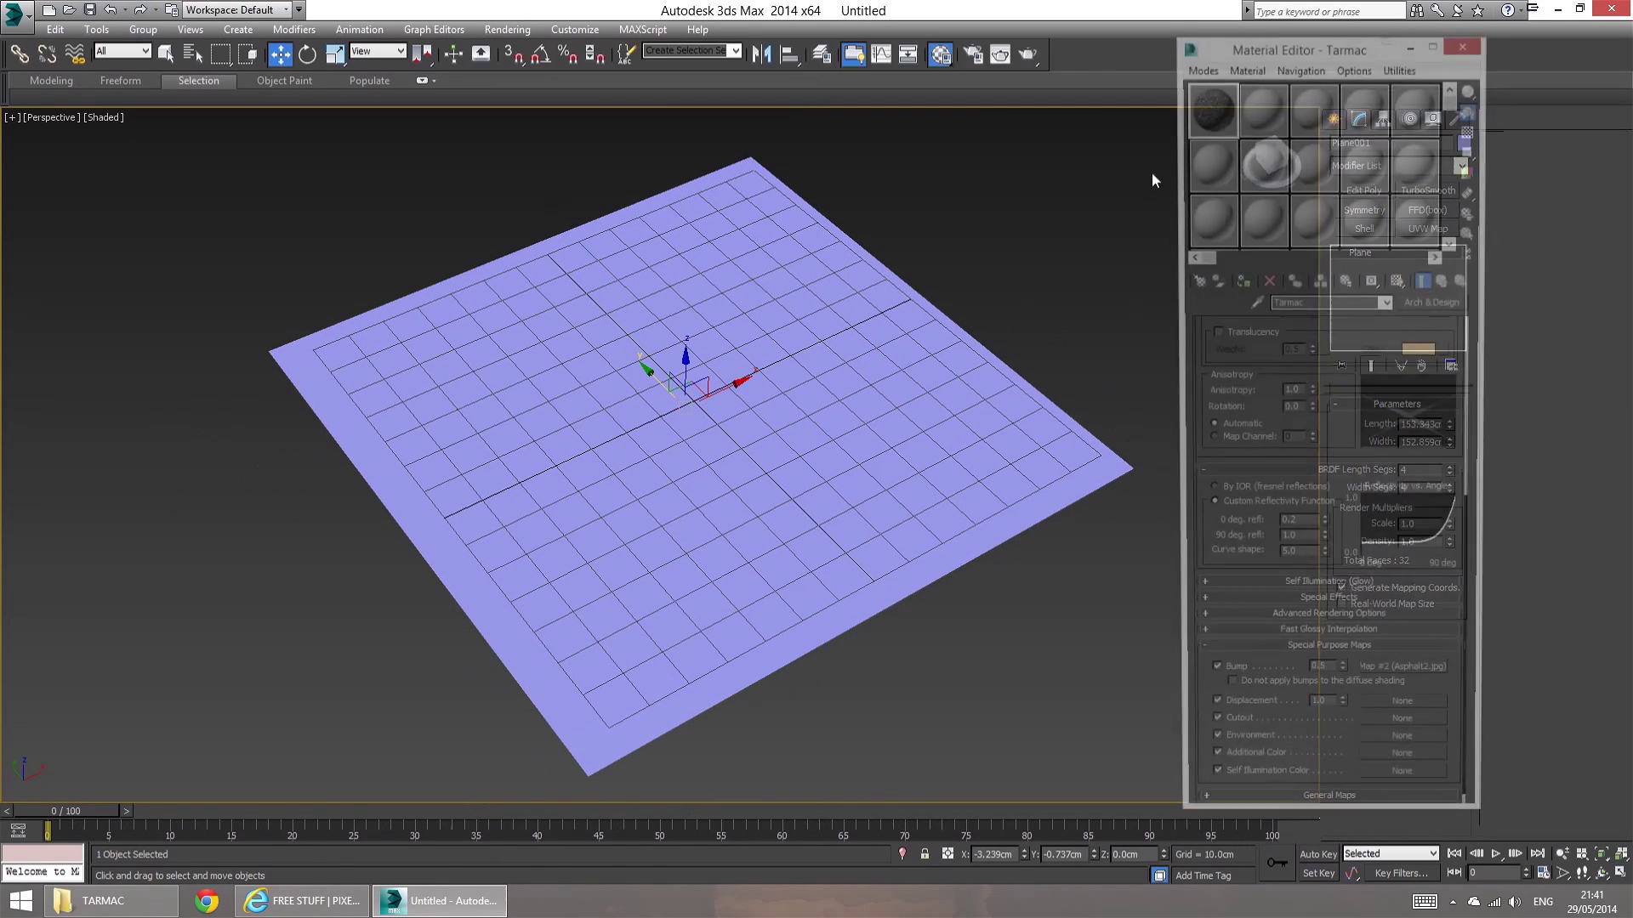
left_click_drag(1216, 106, 859, 349)
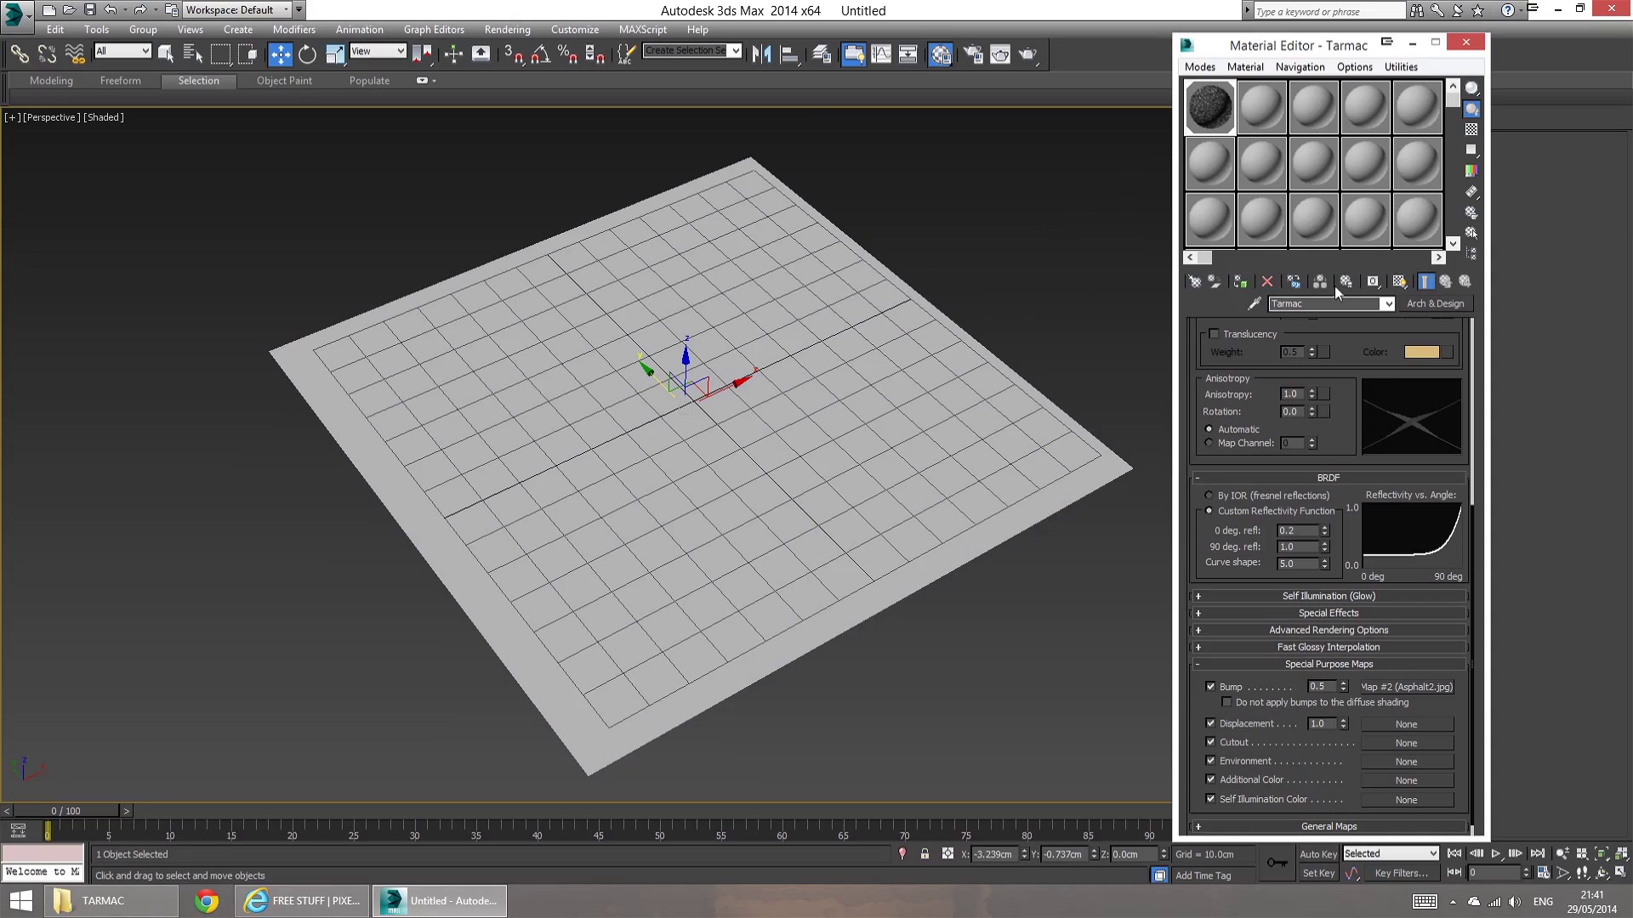
left_click(1399, 282)
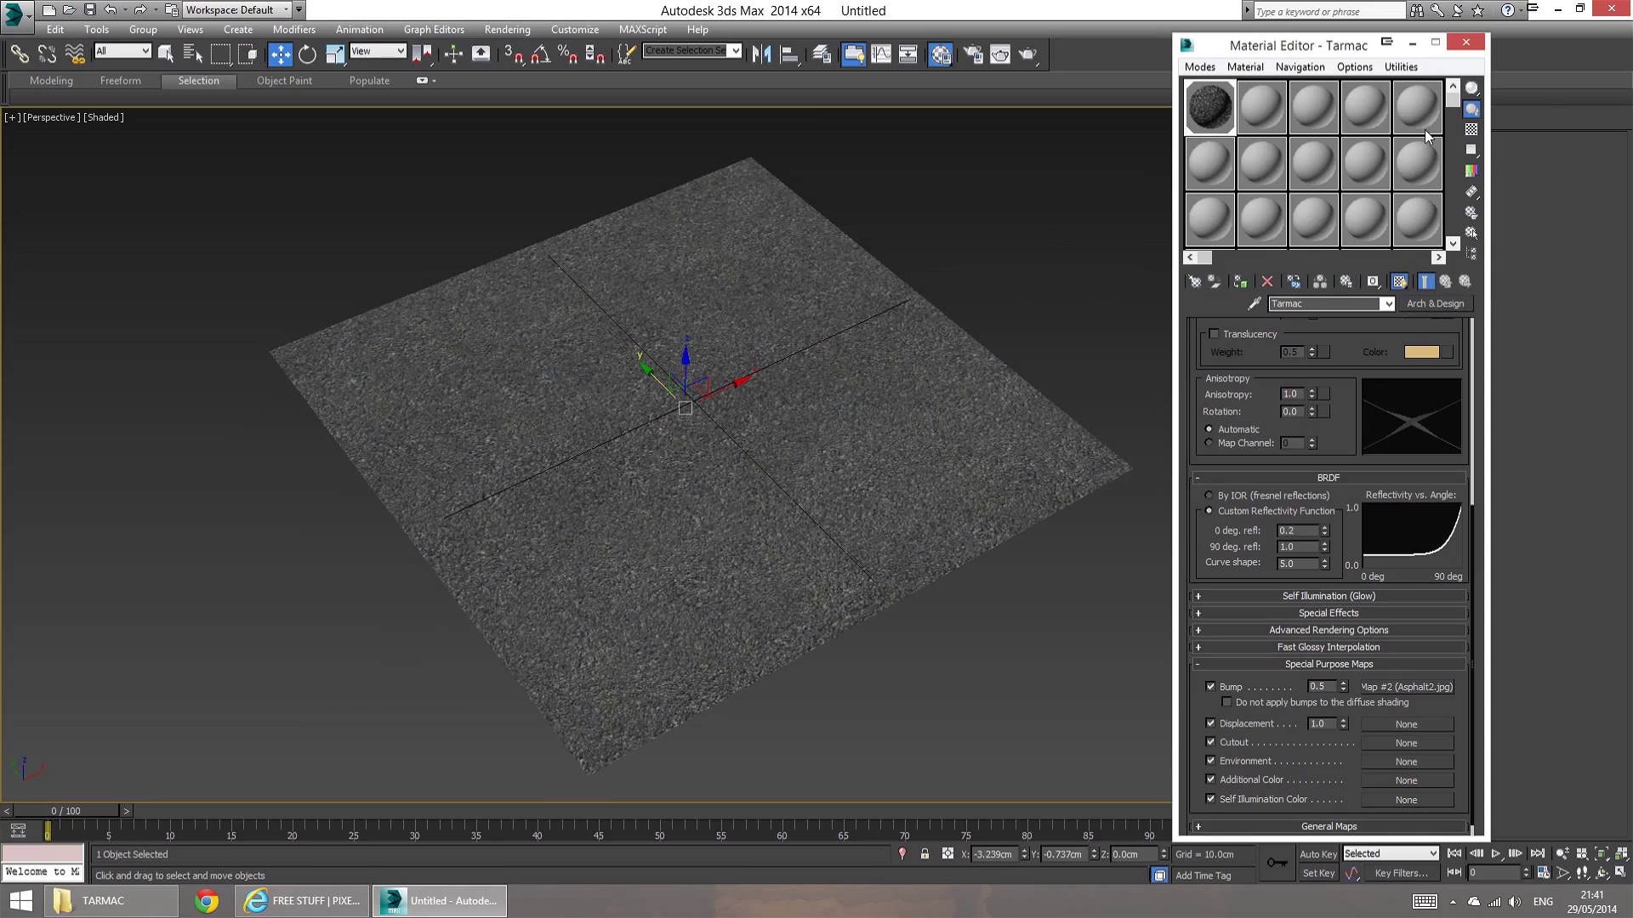
left_click(1465, 42)
scroll(727, 394, "up", 3)
middle_click_drag(727, 394, 725, 365, "alt")
scroll(725, 366, "down", 3)
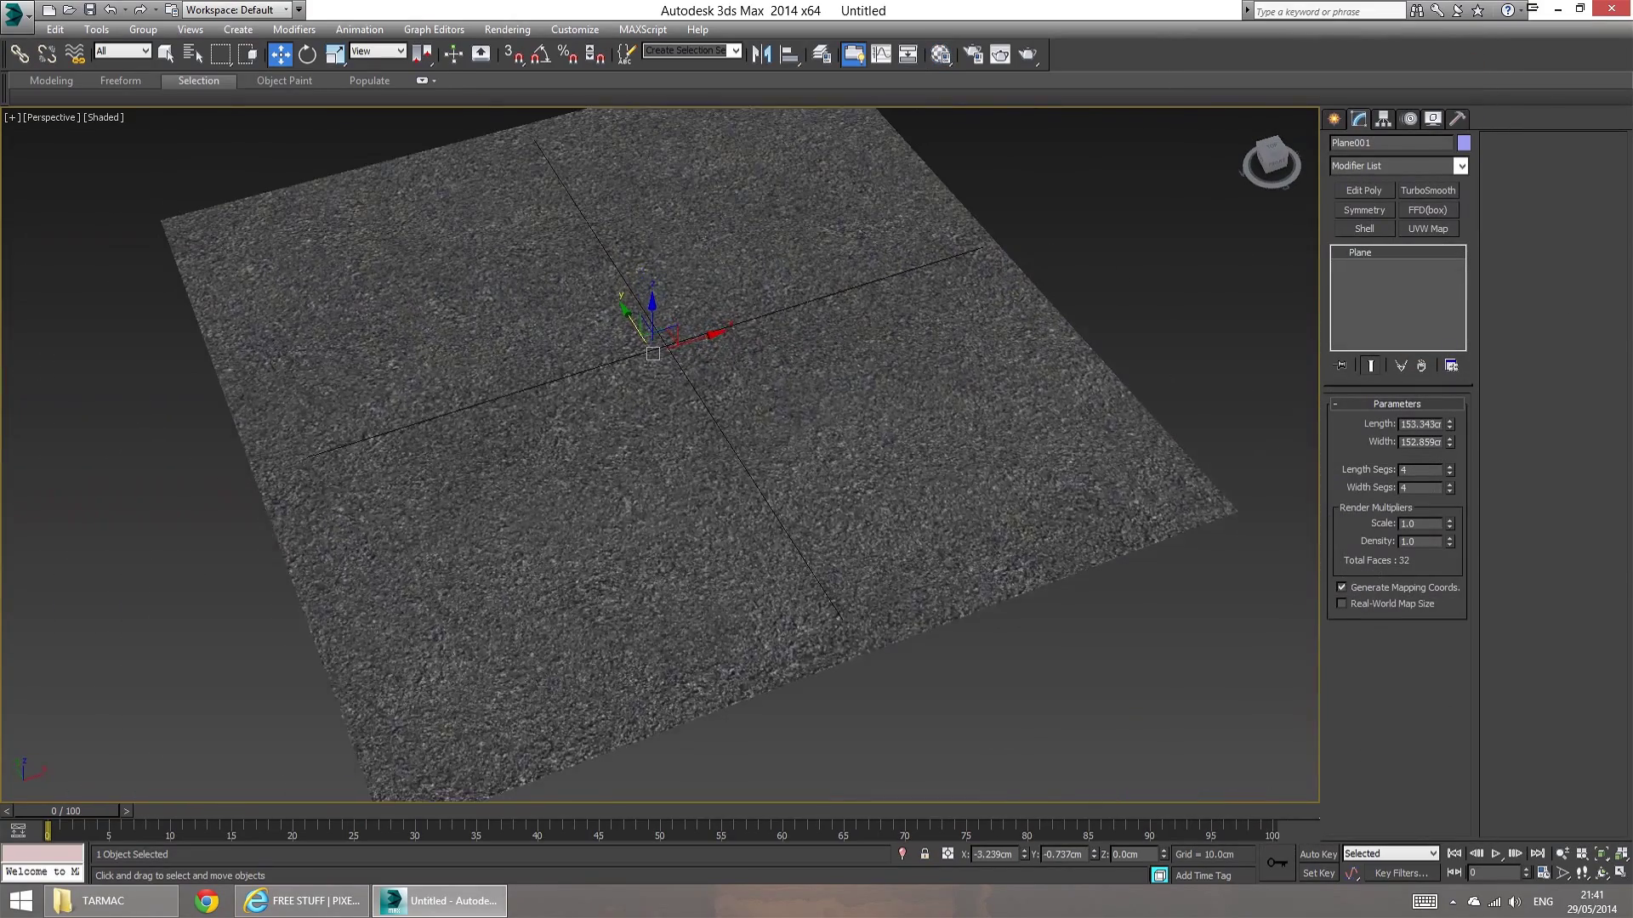
scroll(724, 355, "up", 2)
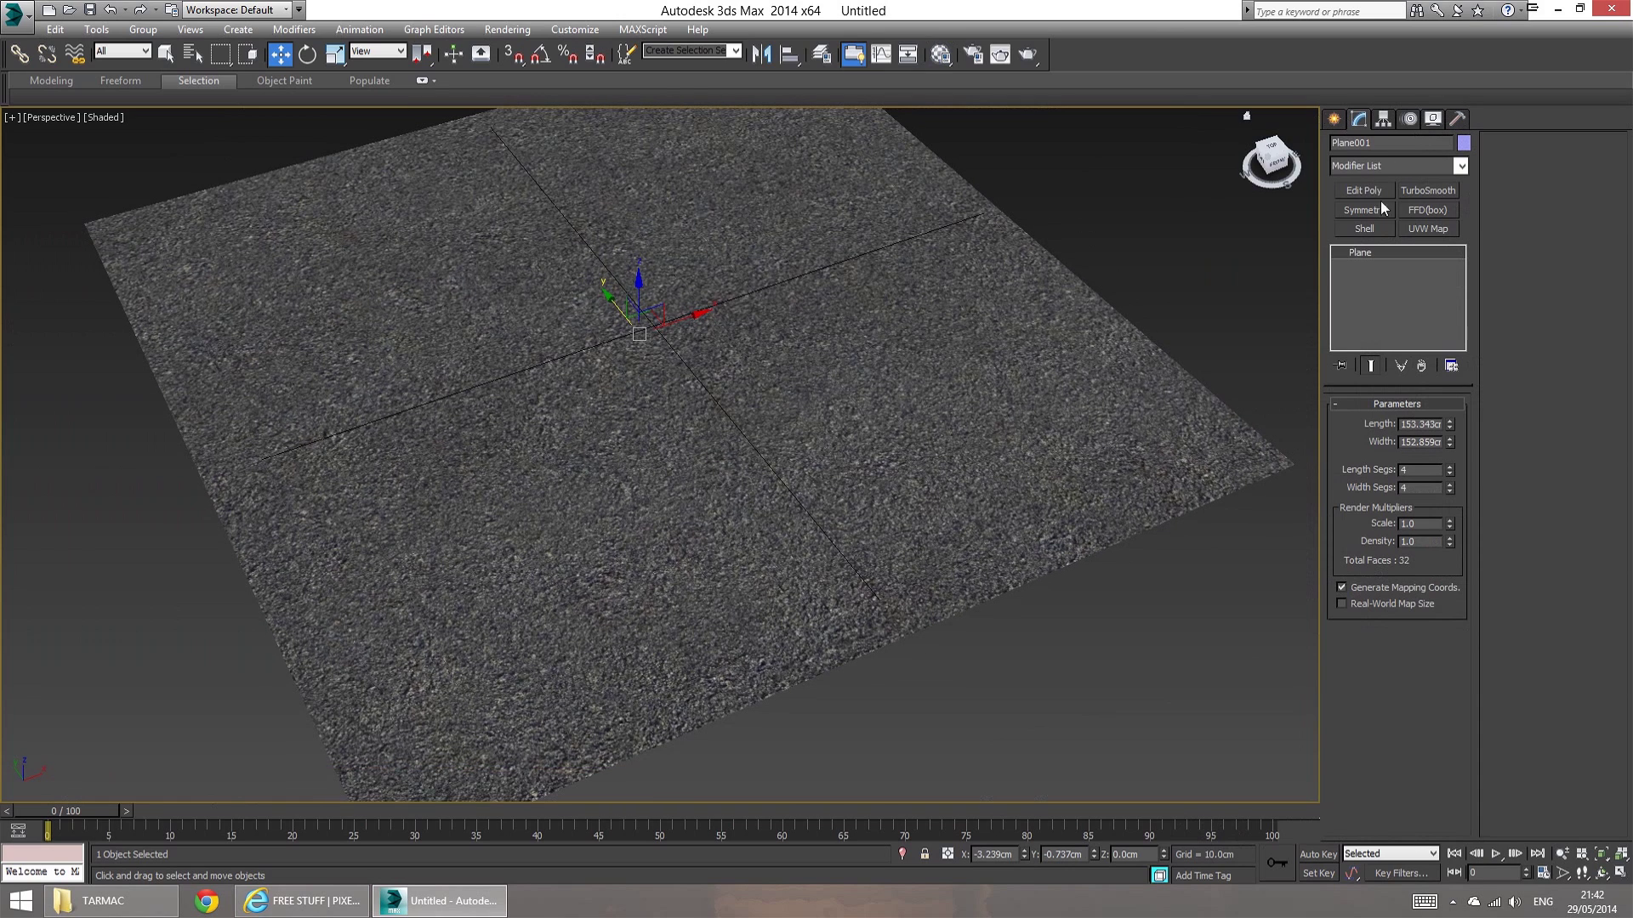
- Add a UVW Map modifier to the plane with Length and Width of 80 cm
left_click(1428, 230)
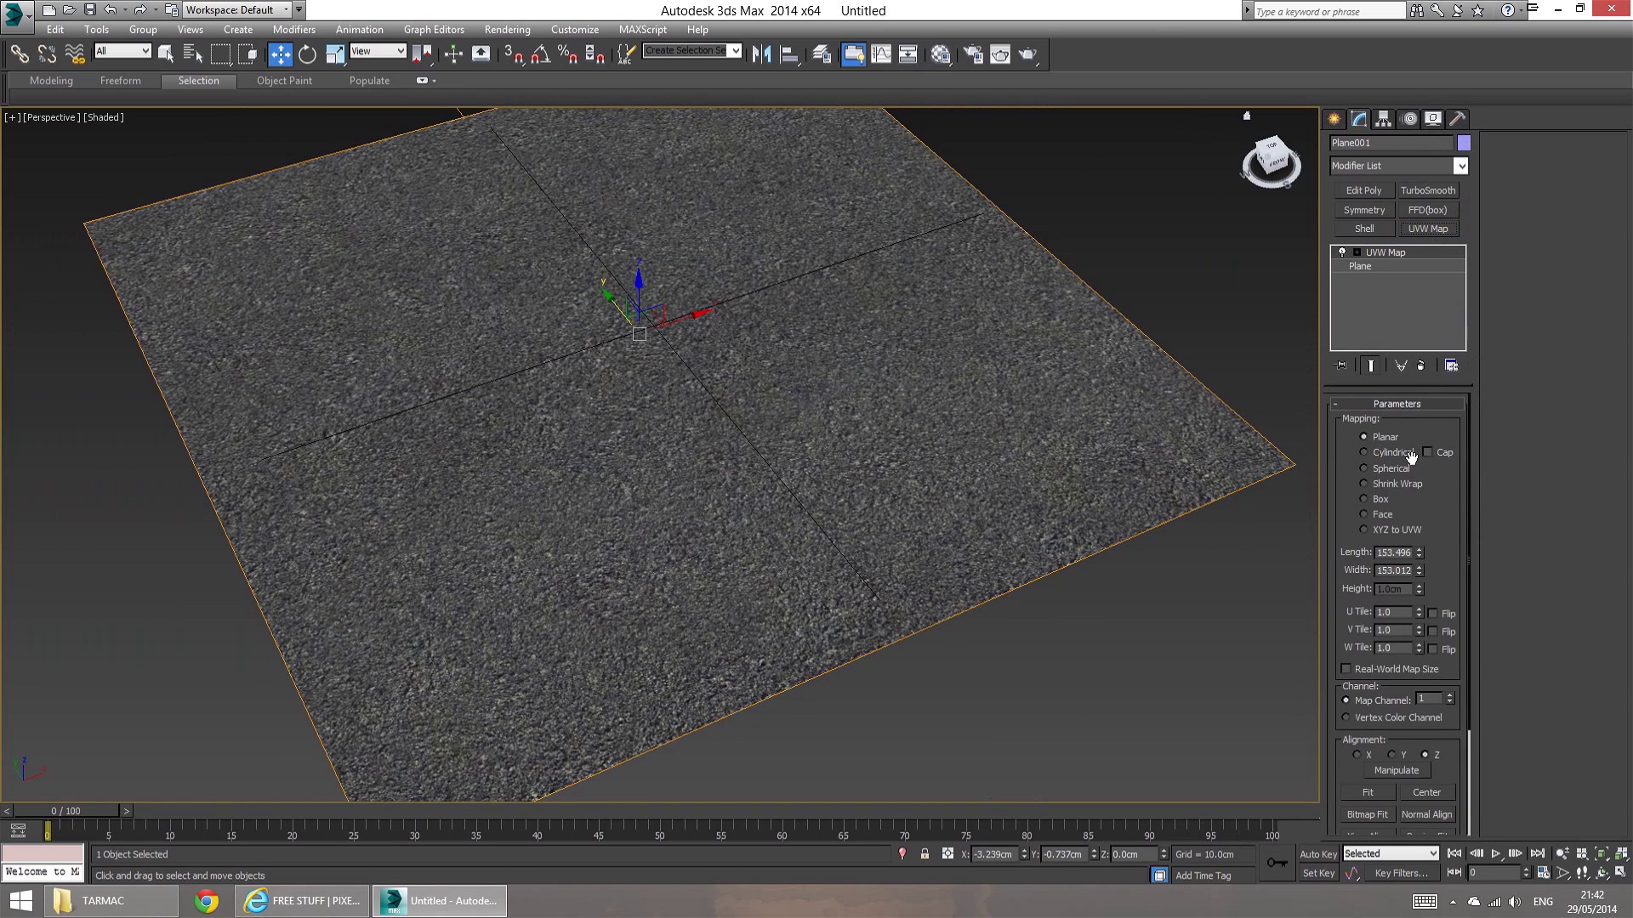
double_click(1400, 554)
type("80")
key("Tab")
type("80")
key("Return")
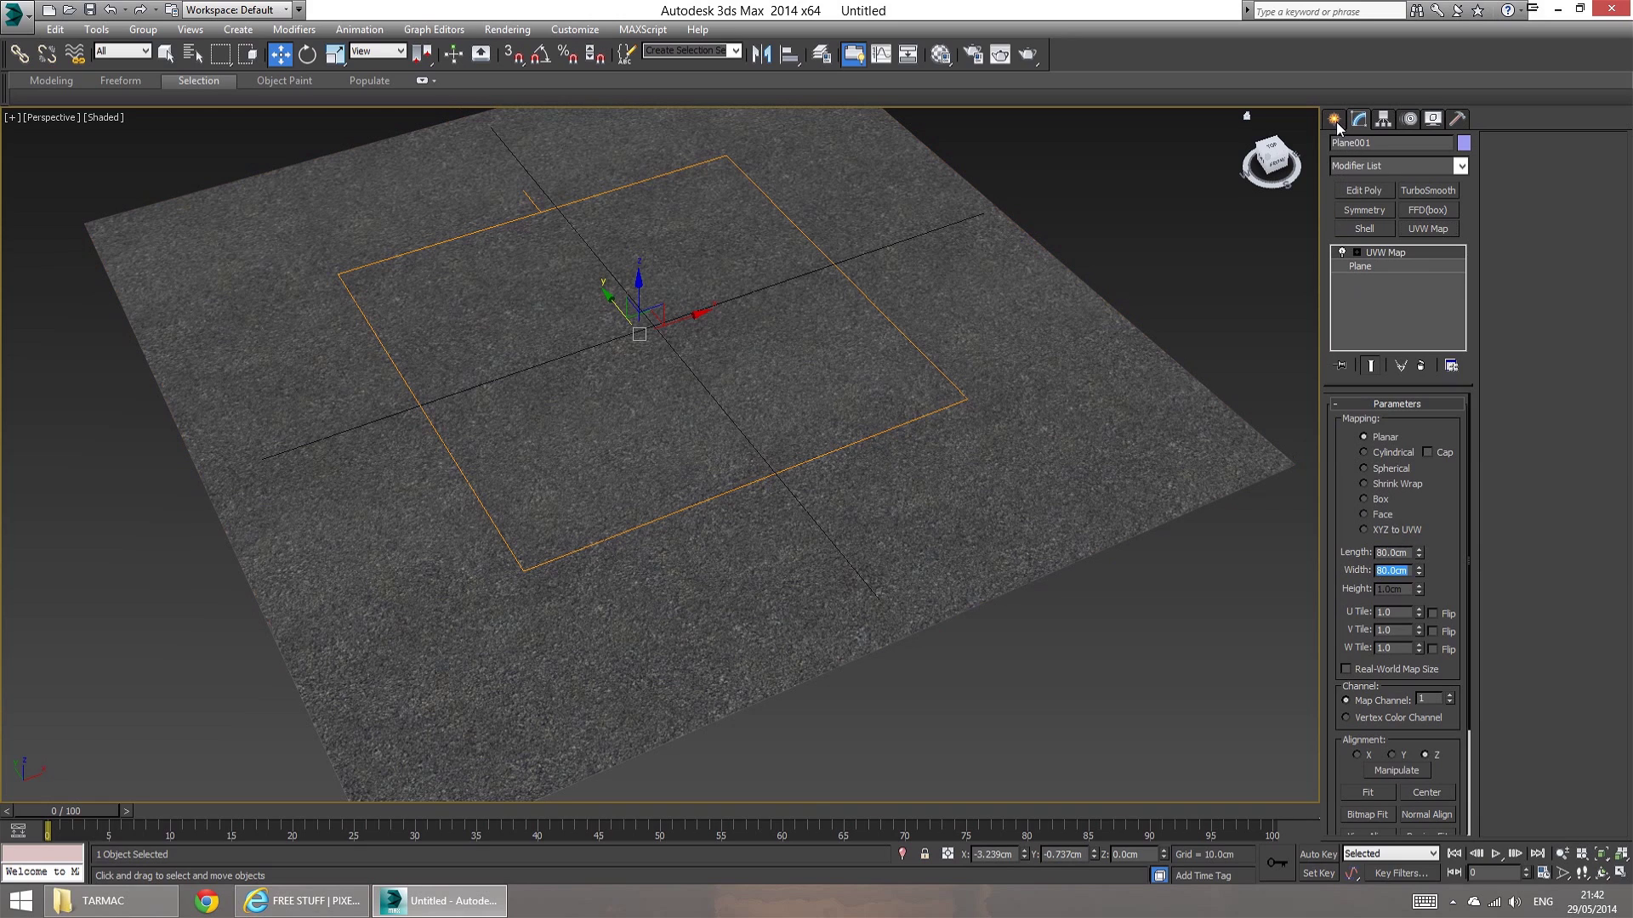
- Return to the Create panel and hide the home grid to view the tiled tarmac
left_click(1334, 120)
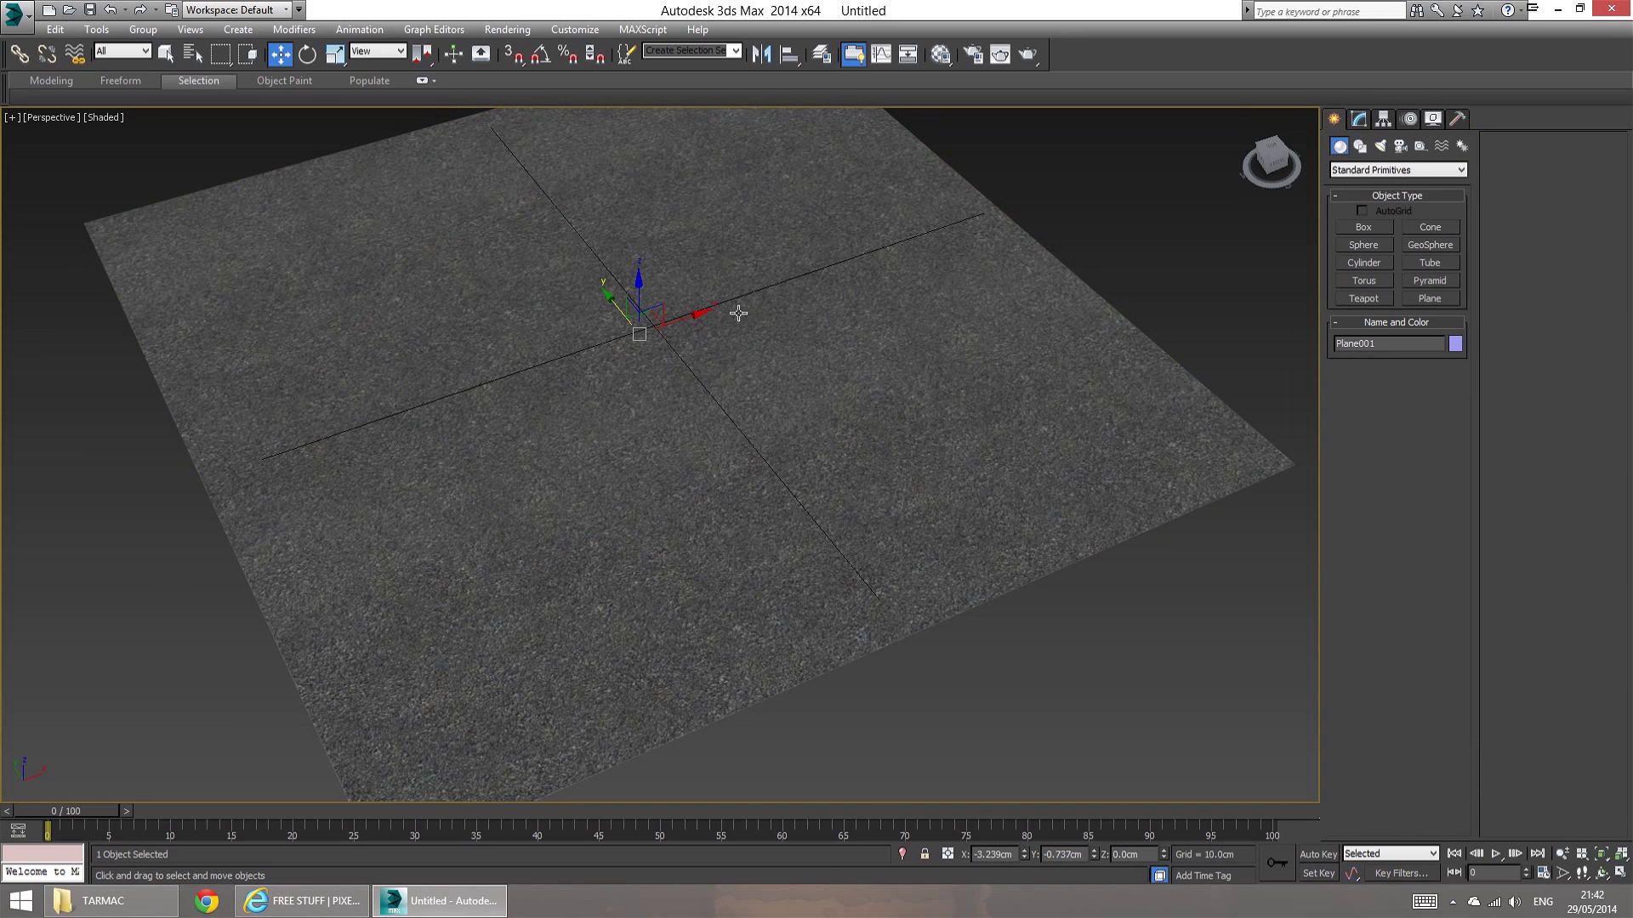
middle_click_drag(776, 262, 733, 319, "alt")
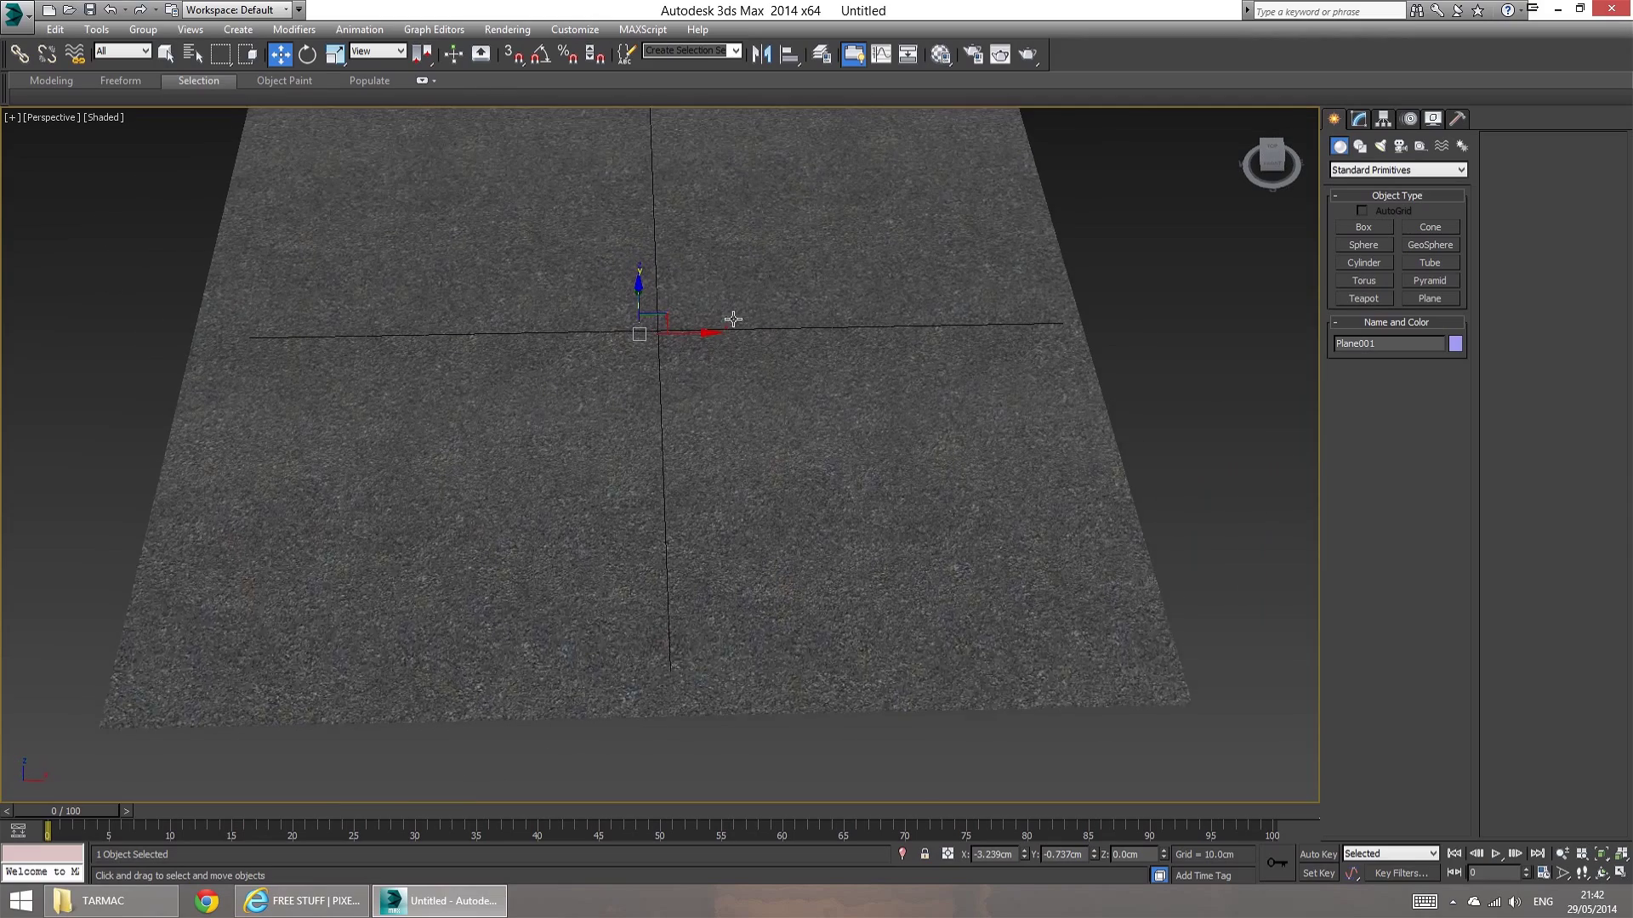
middle_click_drag(729, 397, 865, 373, "alt")
key("g")
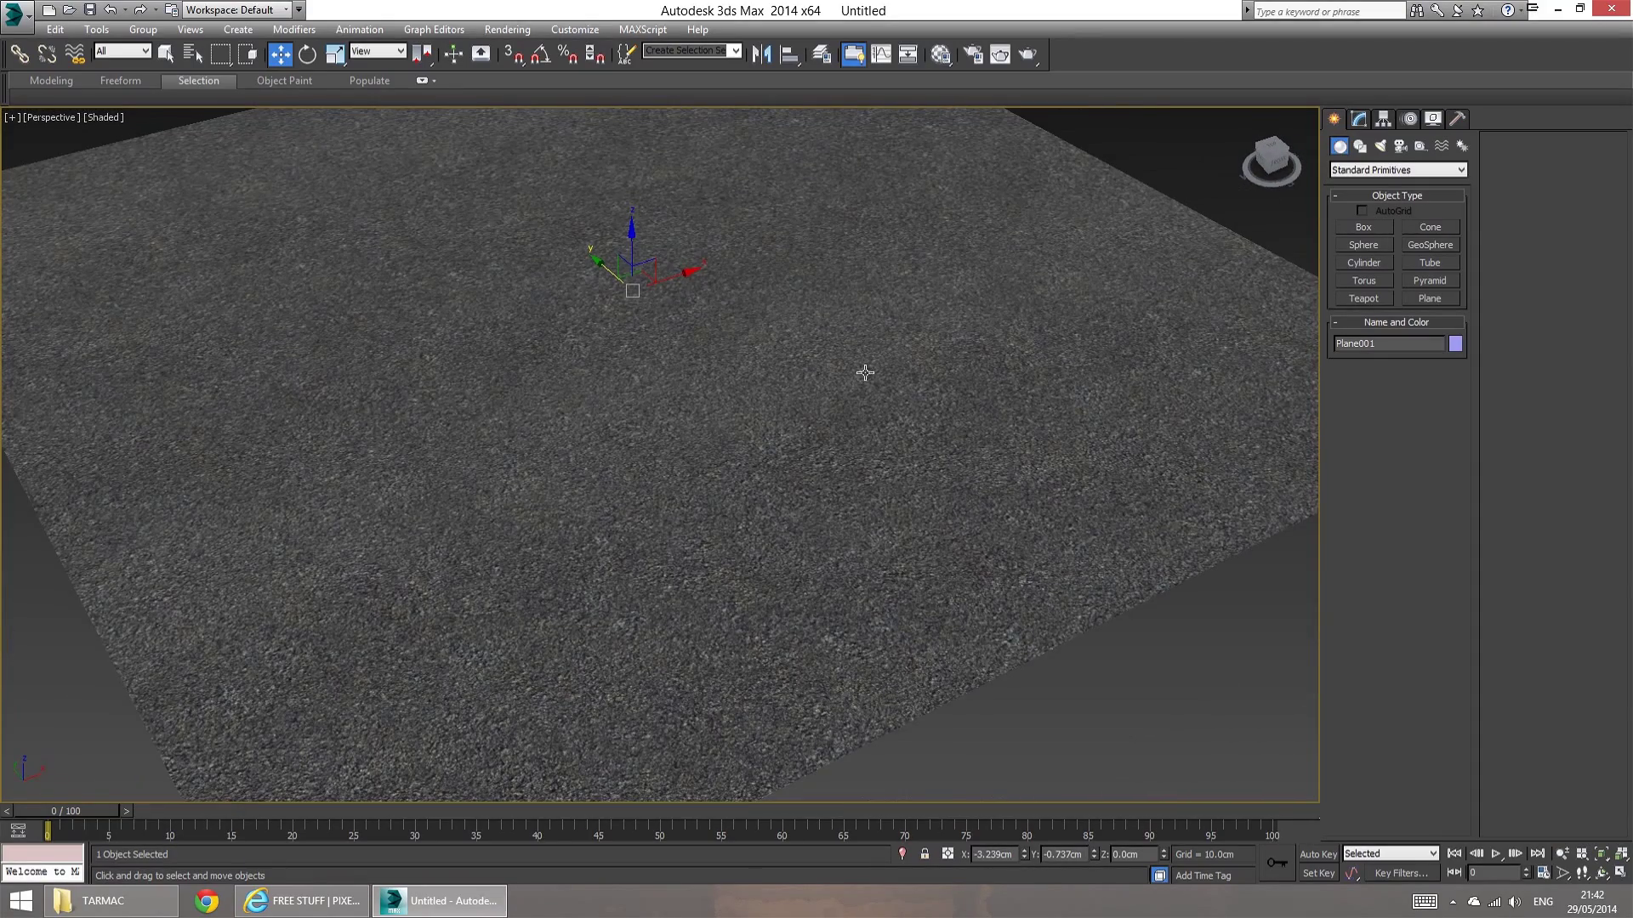
middle_click_drag(732, 456, 831, 477, "alt")
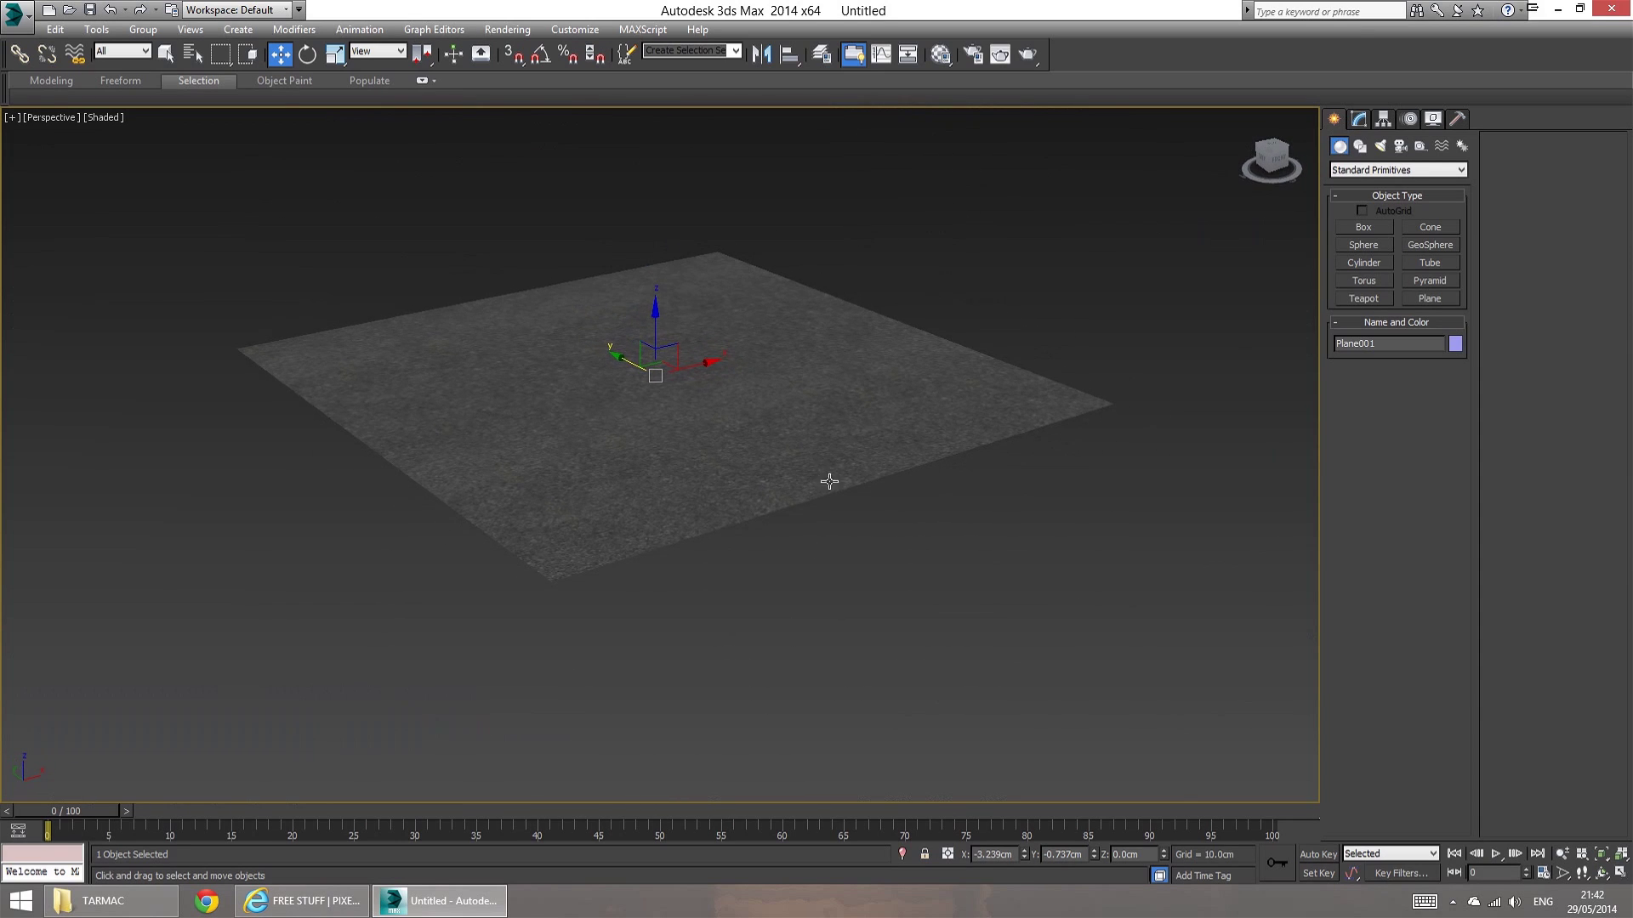
- Unhide the two boxes and the sun system from the viewport quad menu
right_click(926, 251)
left_click(956, 199)
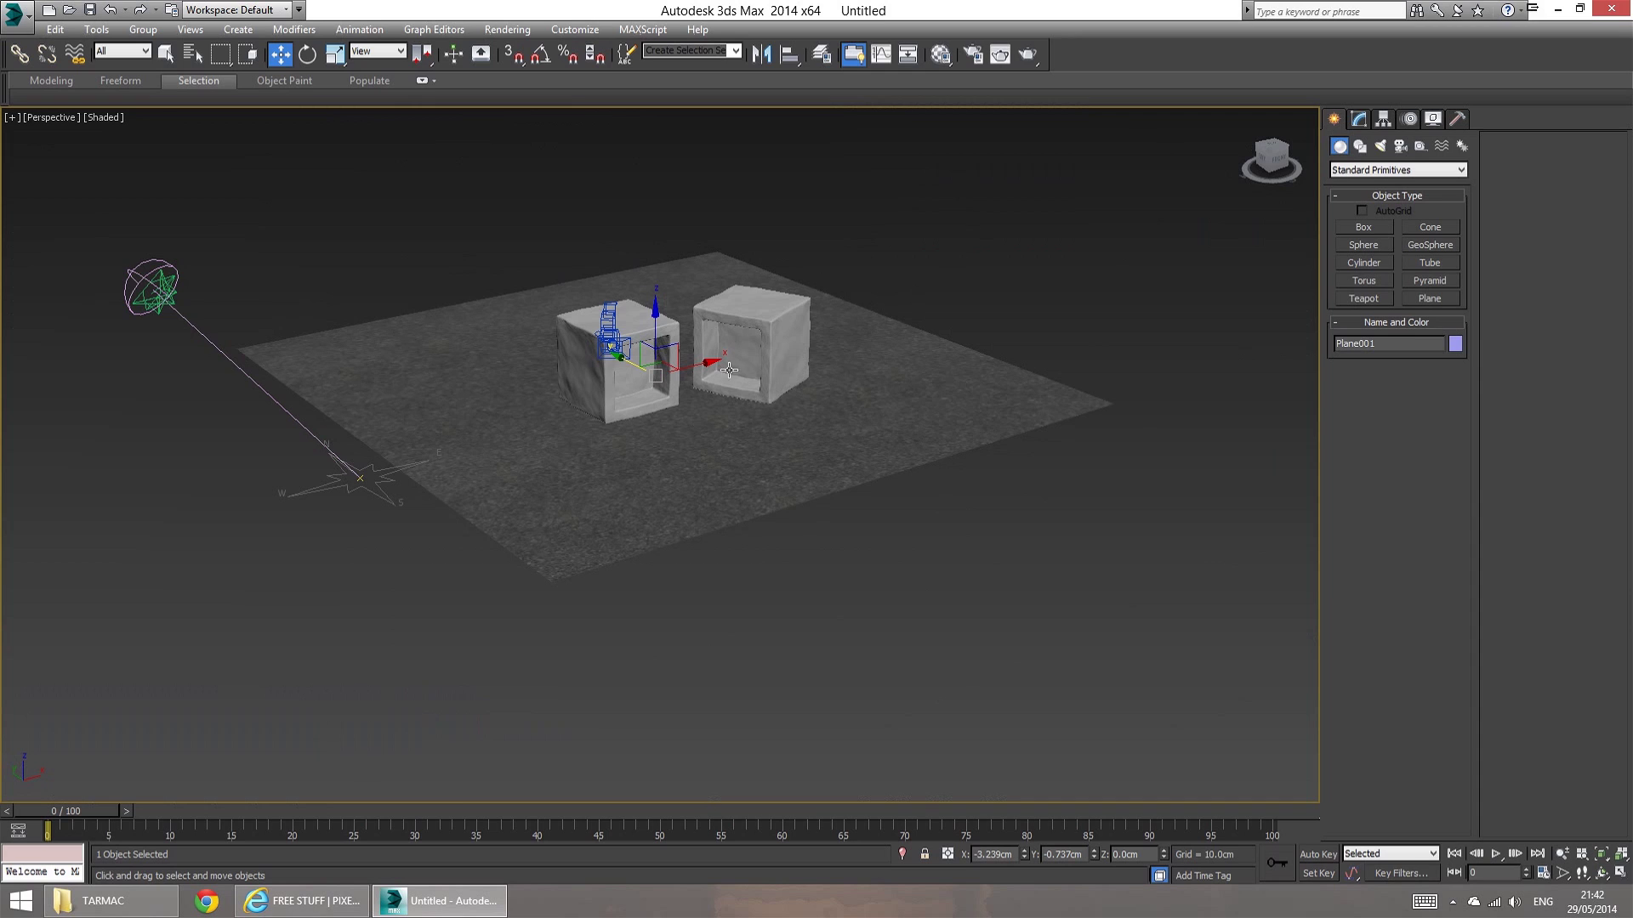
mouse_move(728, 370)
middle_mouse_down("alt")
mouse_move(740, 408)
mouse_move(718, 378)
middle_mouse_up("alt")
- Switch to Realistic shading and view through Camera001 with the safe frame shown
left_click(103, 118)
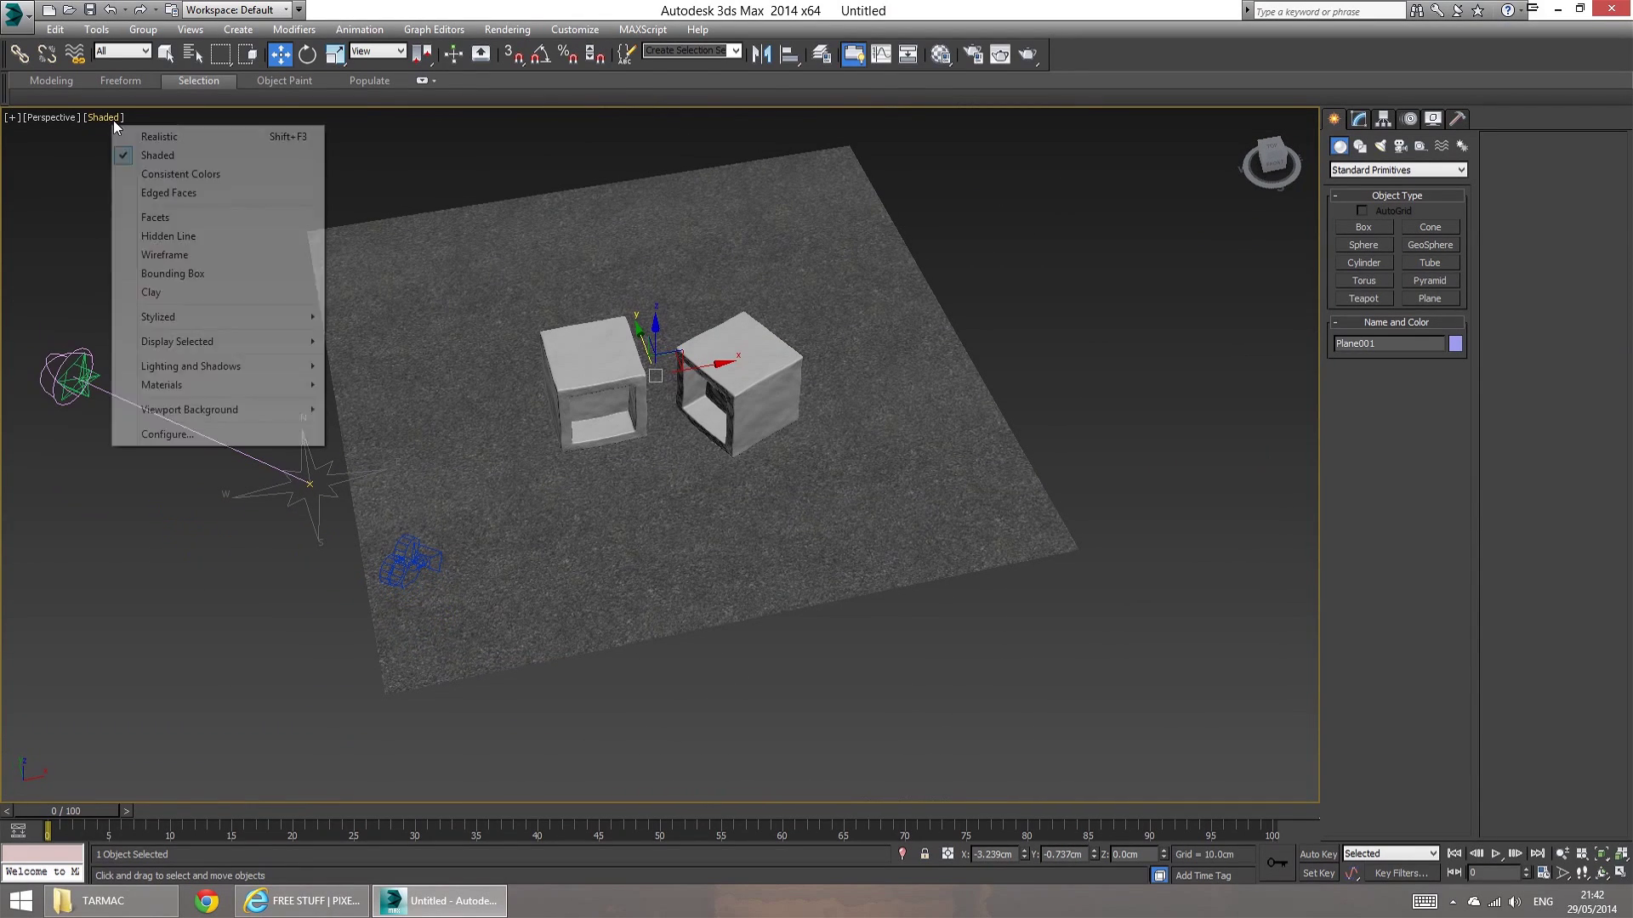
left_click(161, 137)
middle_click_drag(590, 477, 627, 449, "alt")
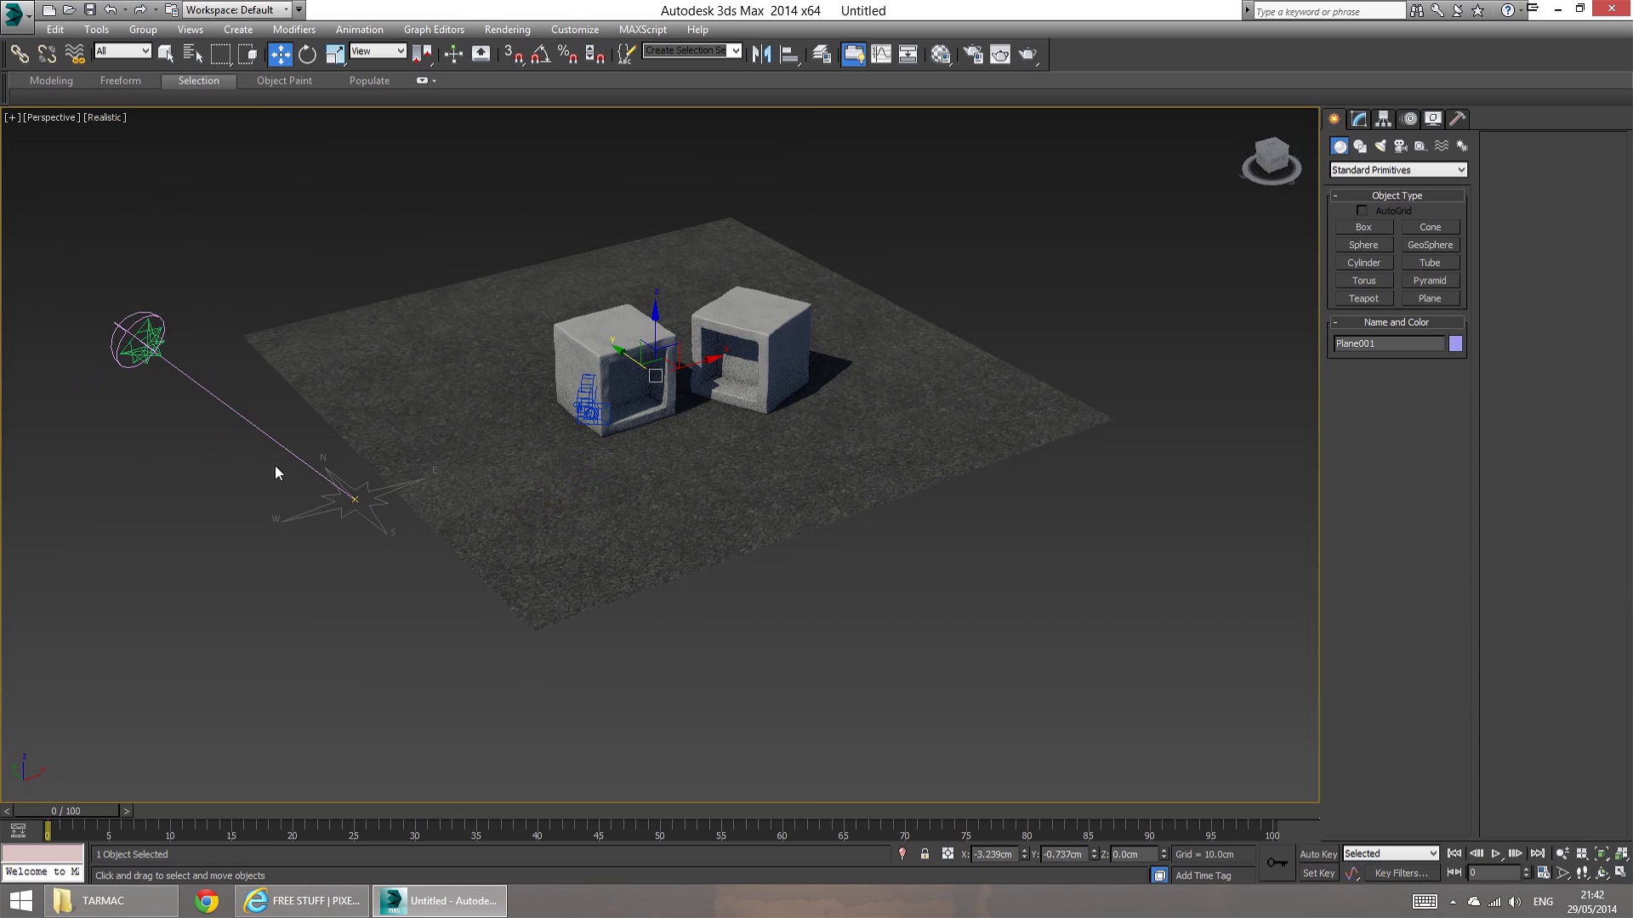
middle_click_drag(576, 542, 600, 544, "alt")
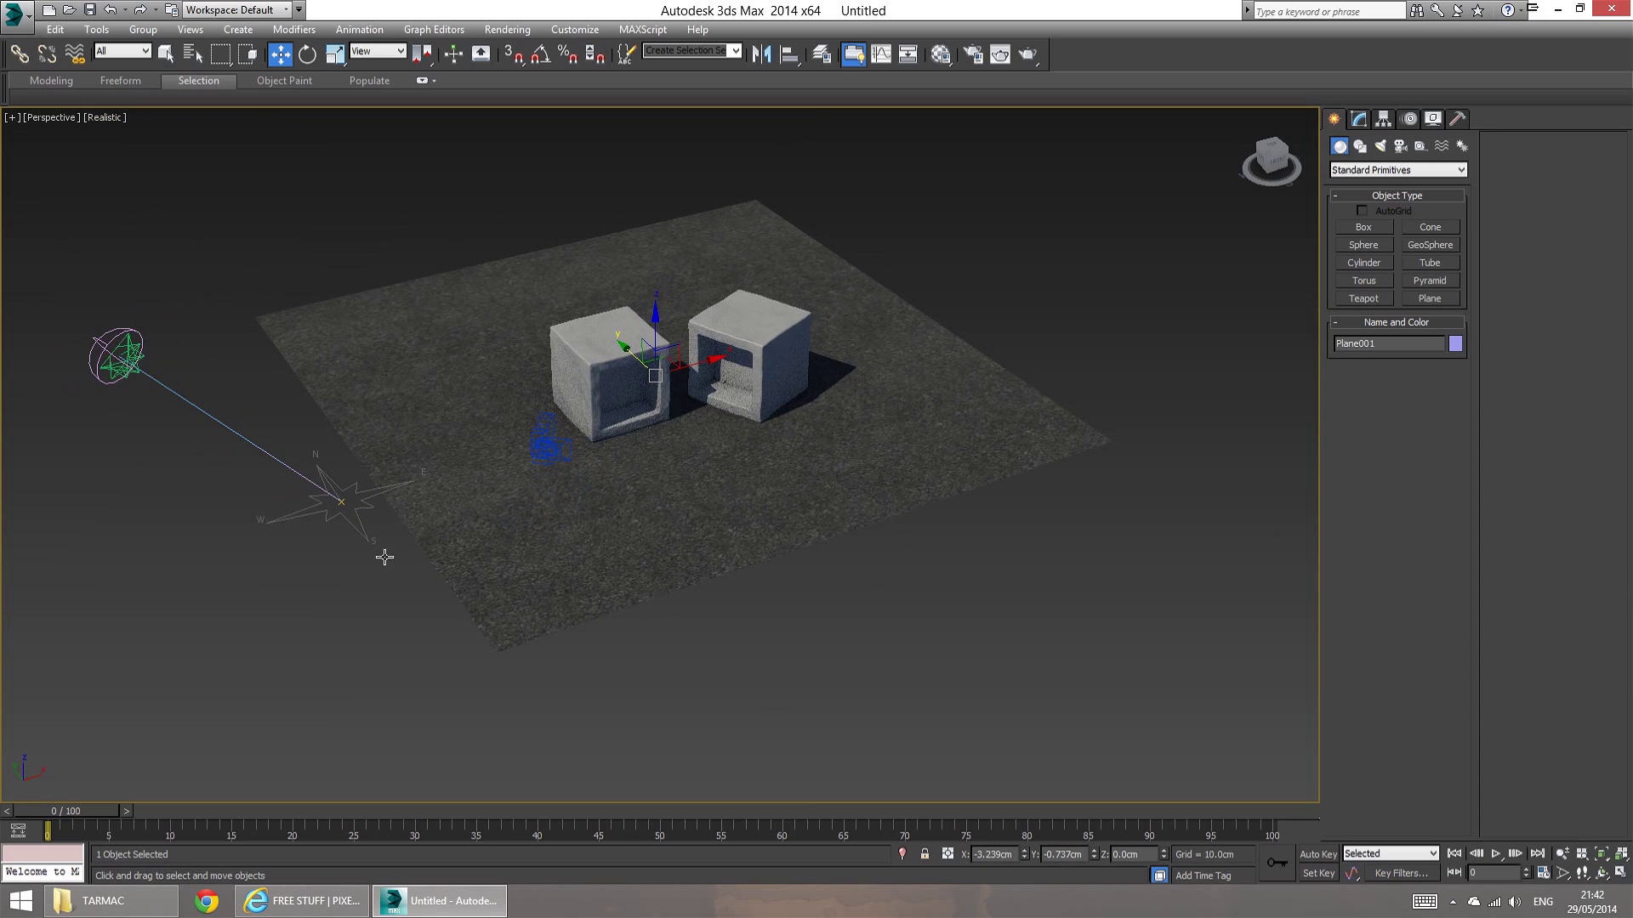
middle_click_drag(637, 591, 703, 521, "alt")
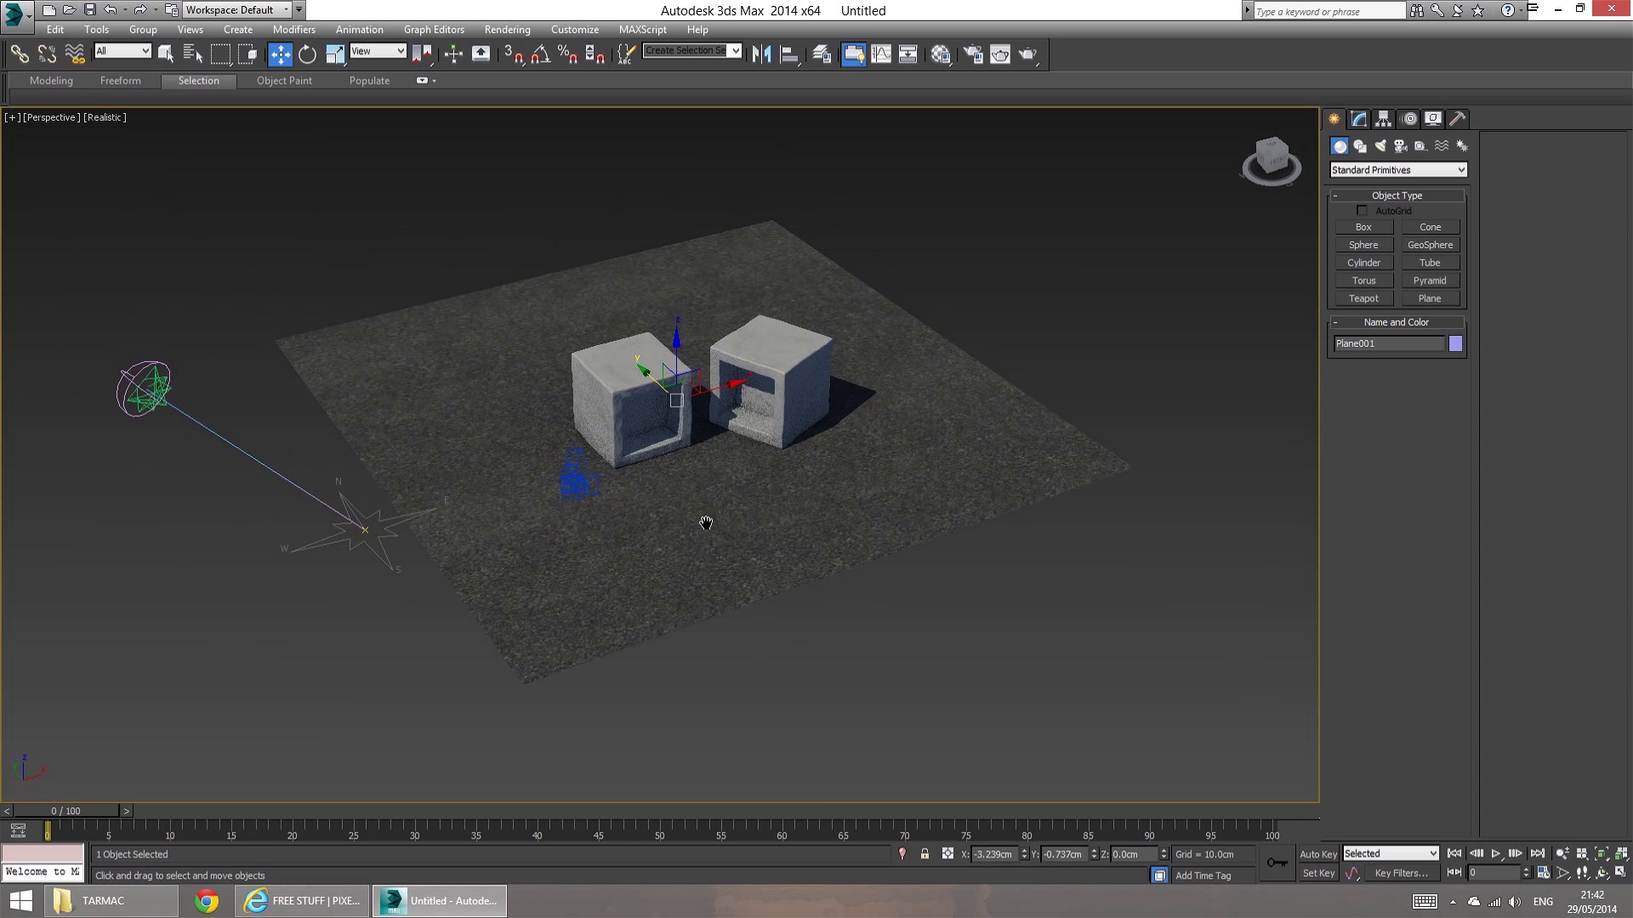
key("c")
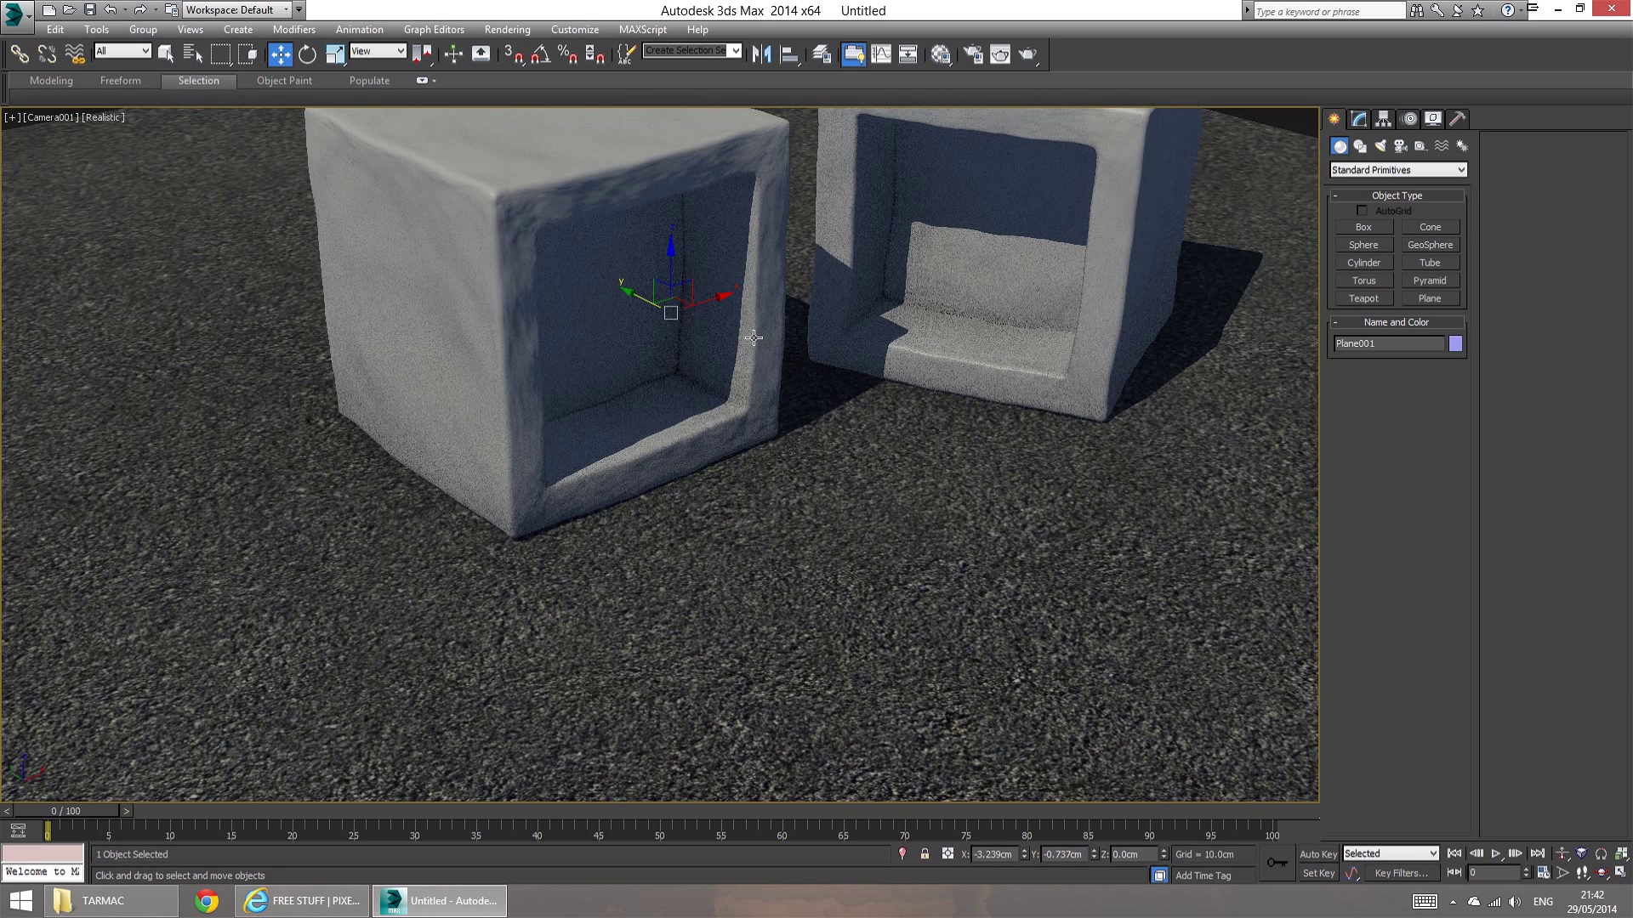
key("shift+f")
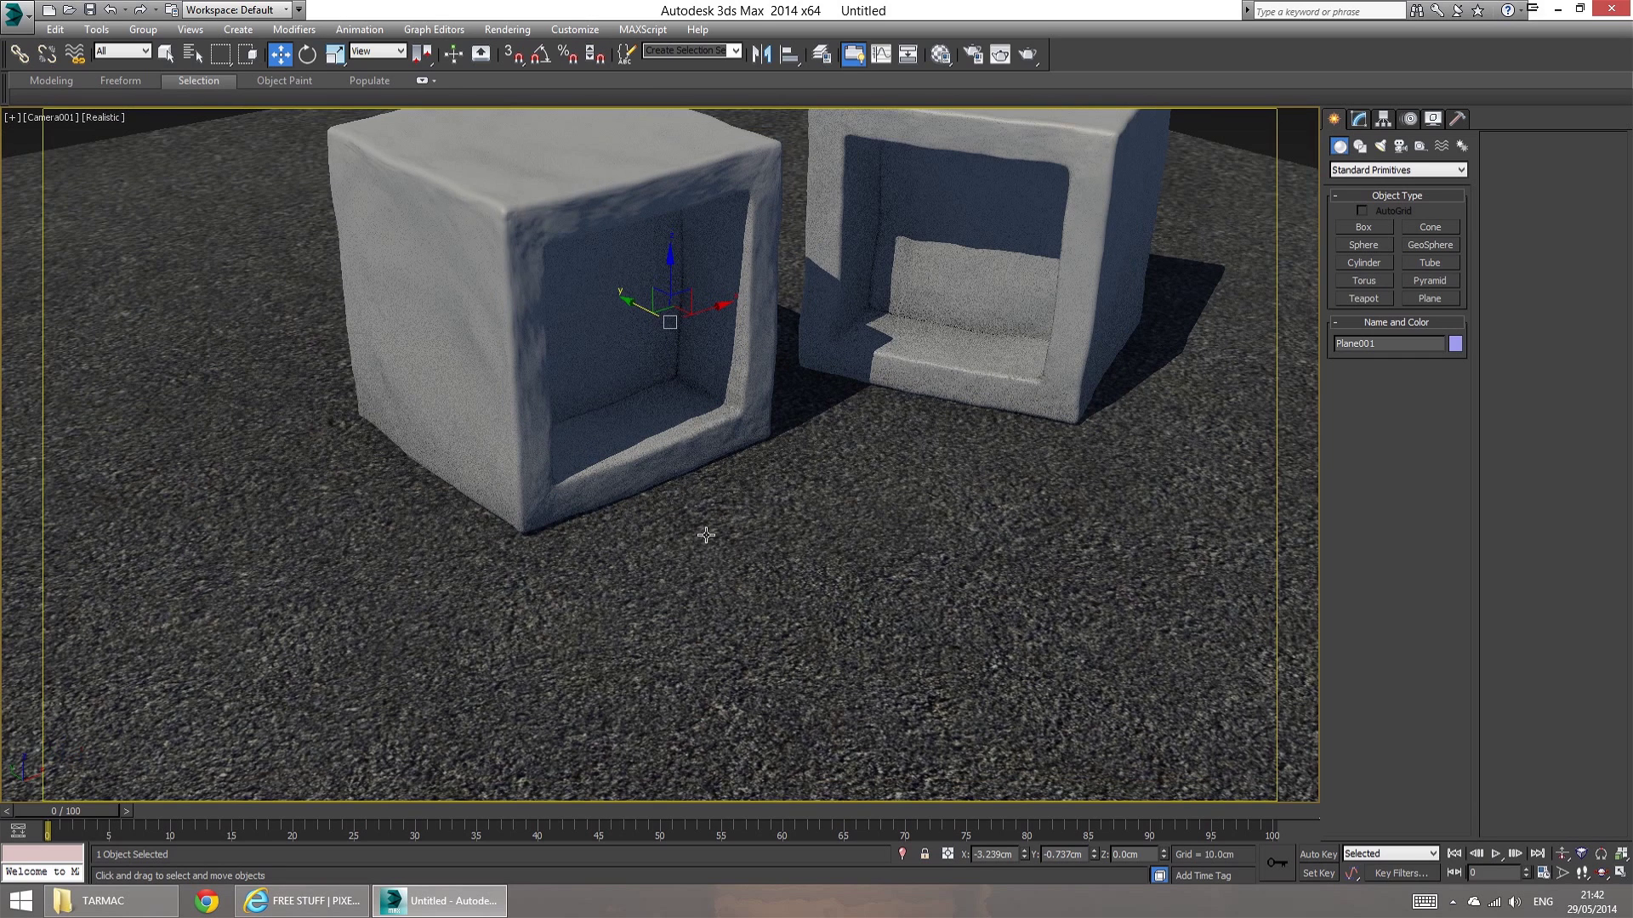
- Set the Rendered Frame Window's Area to Render to Region and render that region from Camera001
left_click(1000, 54)
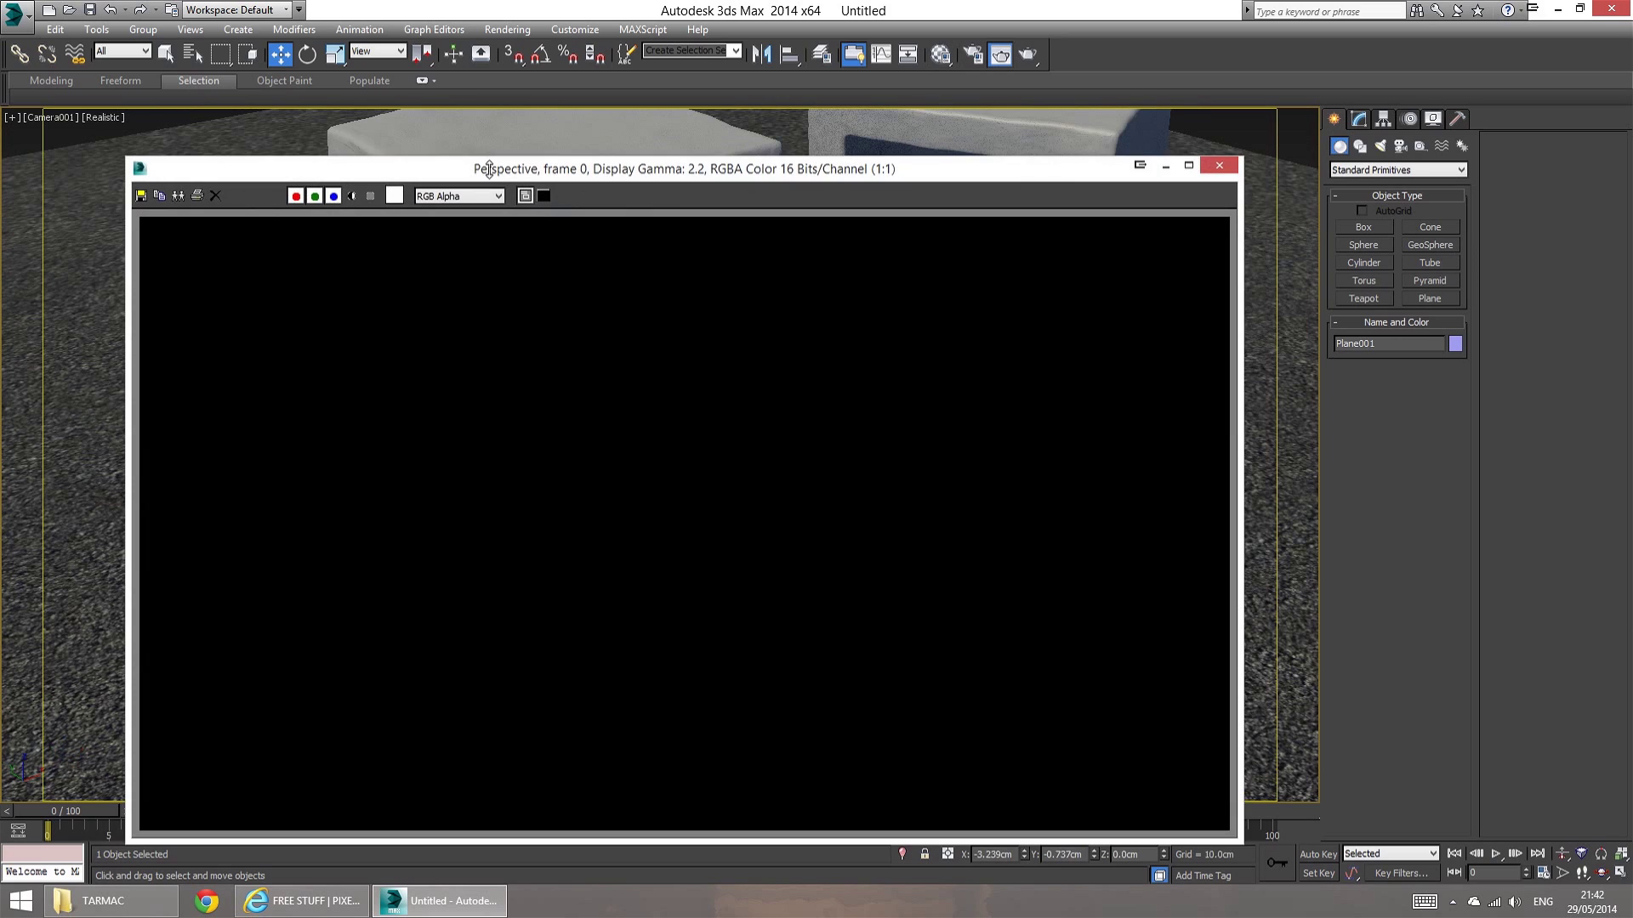
left_click_drag(509, 170, 869, 127)
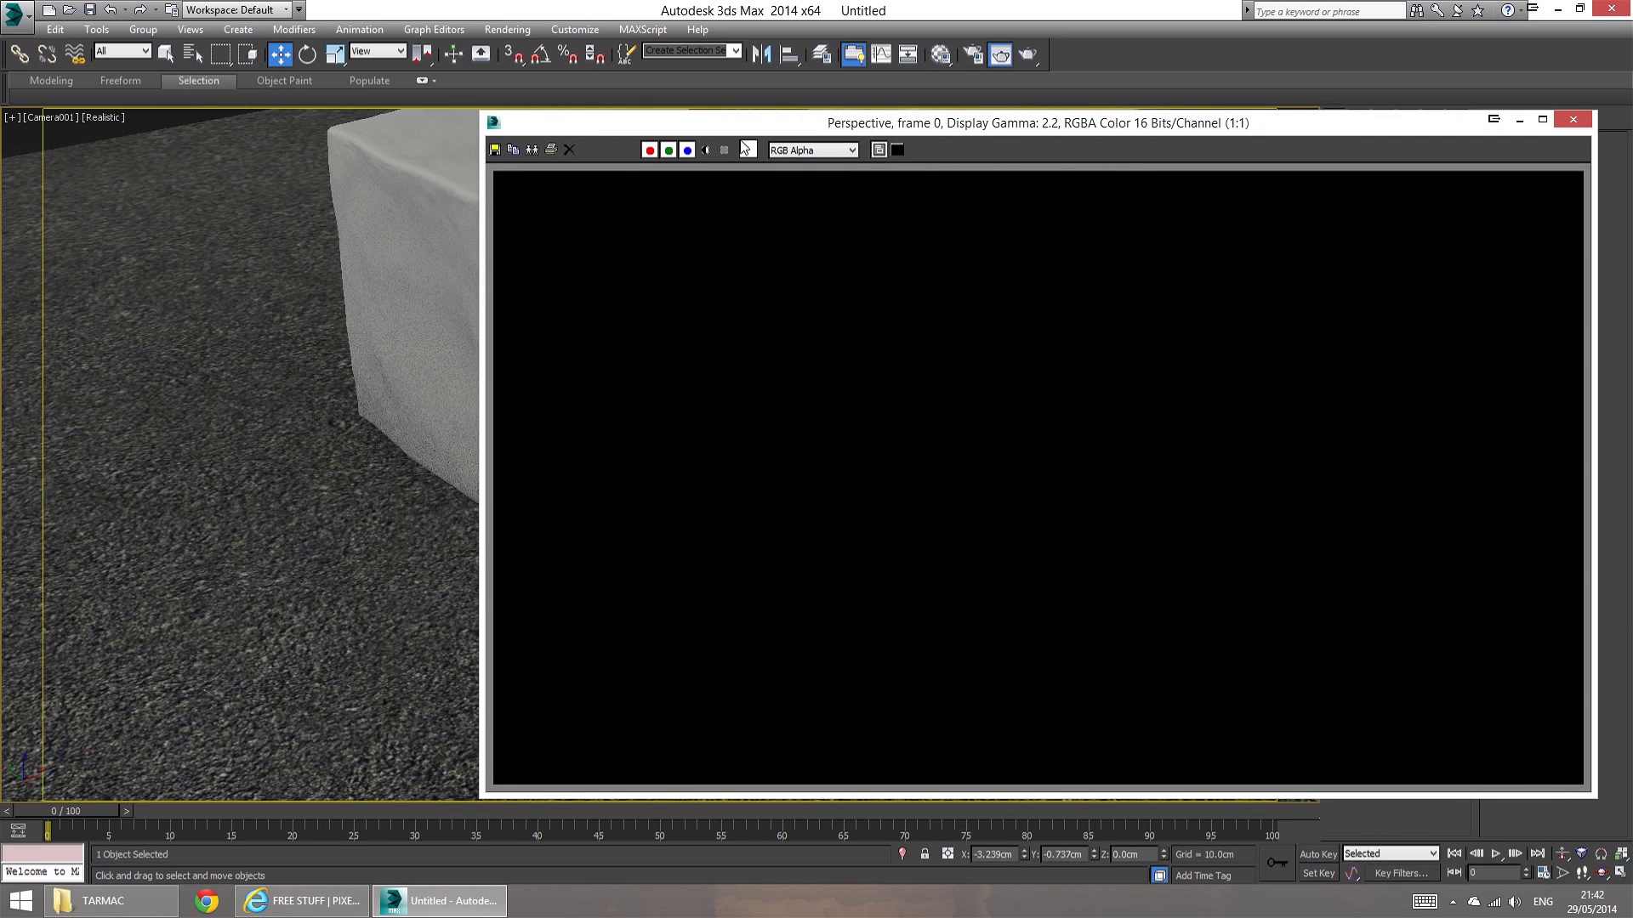
left_click(899, 149)
left_click(569, 174)
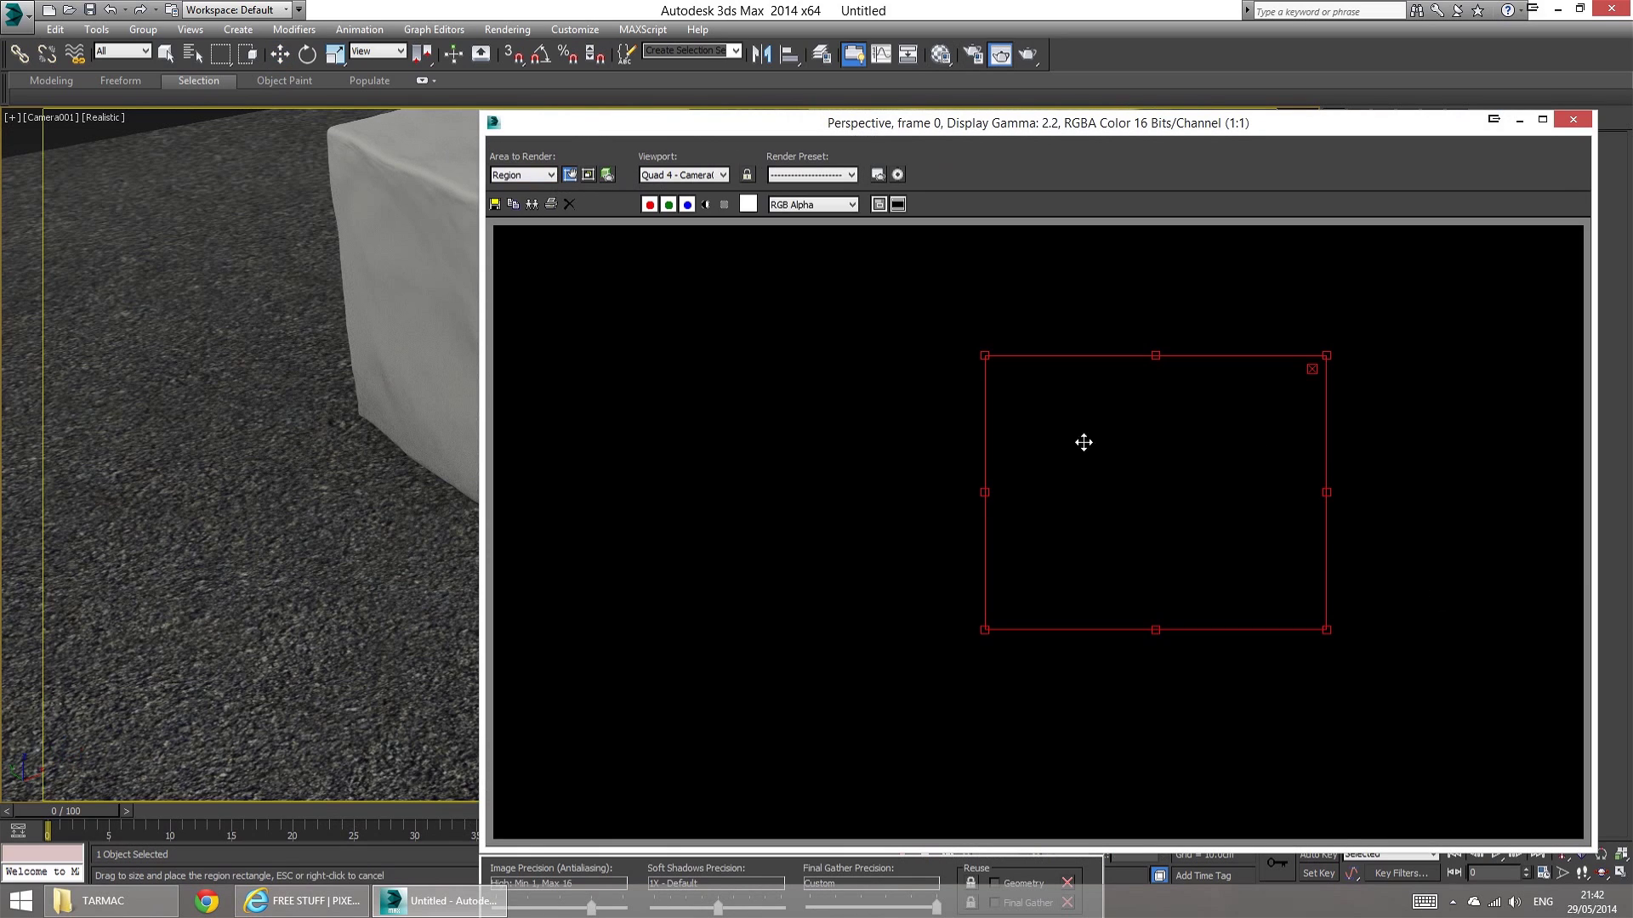
left_click(898, 204)
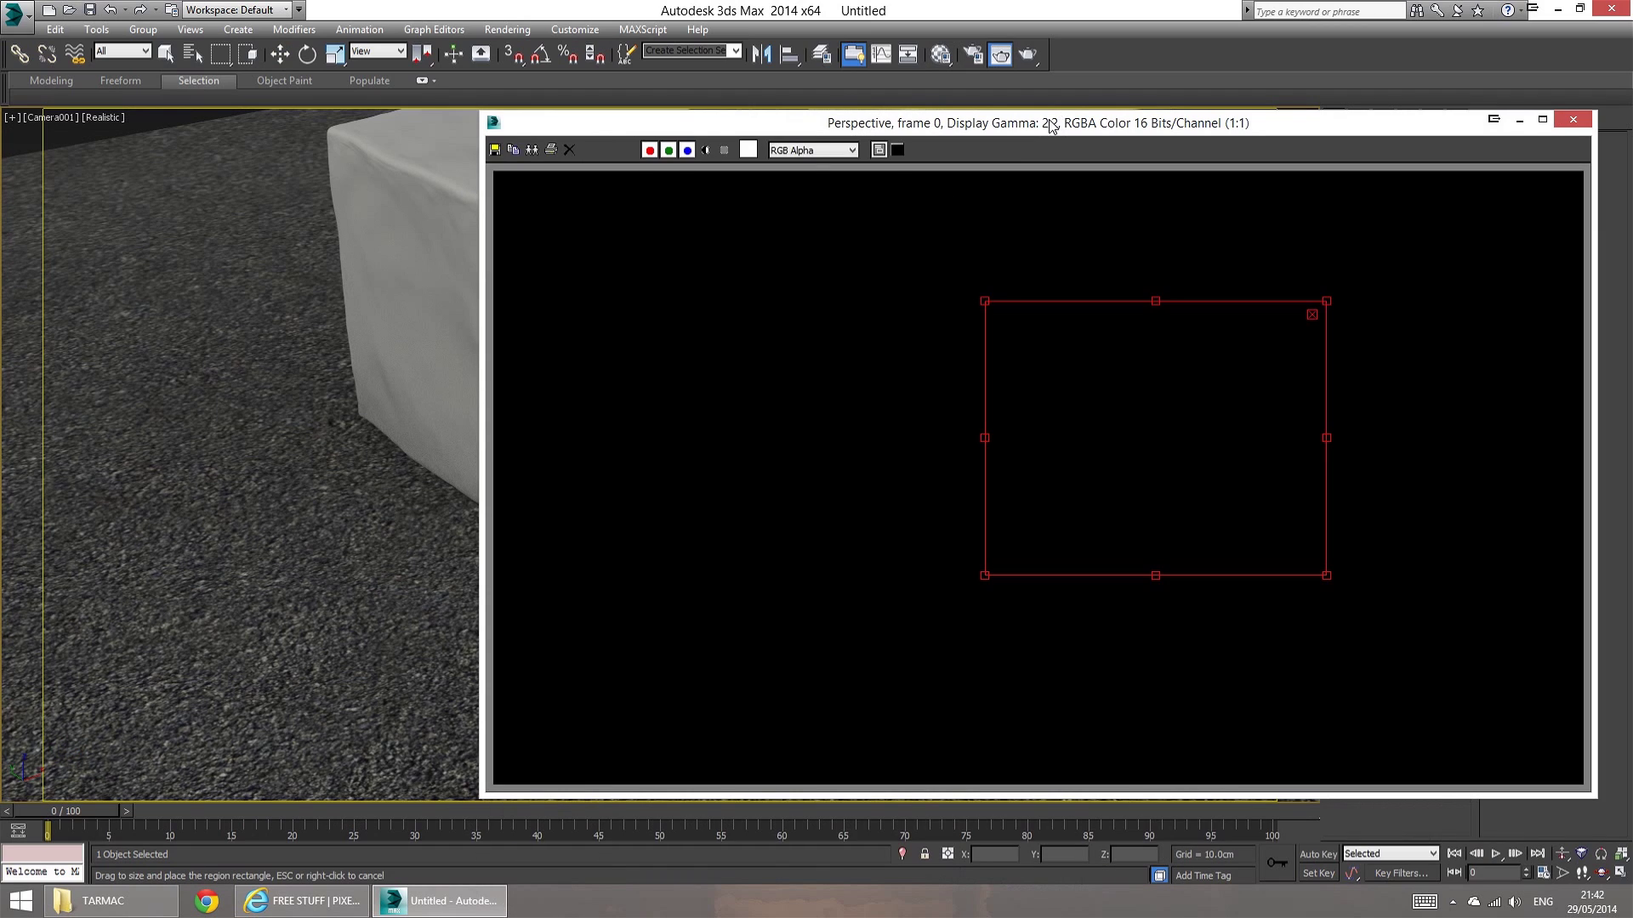
left_click_drag(1054, 123, 665, 191)
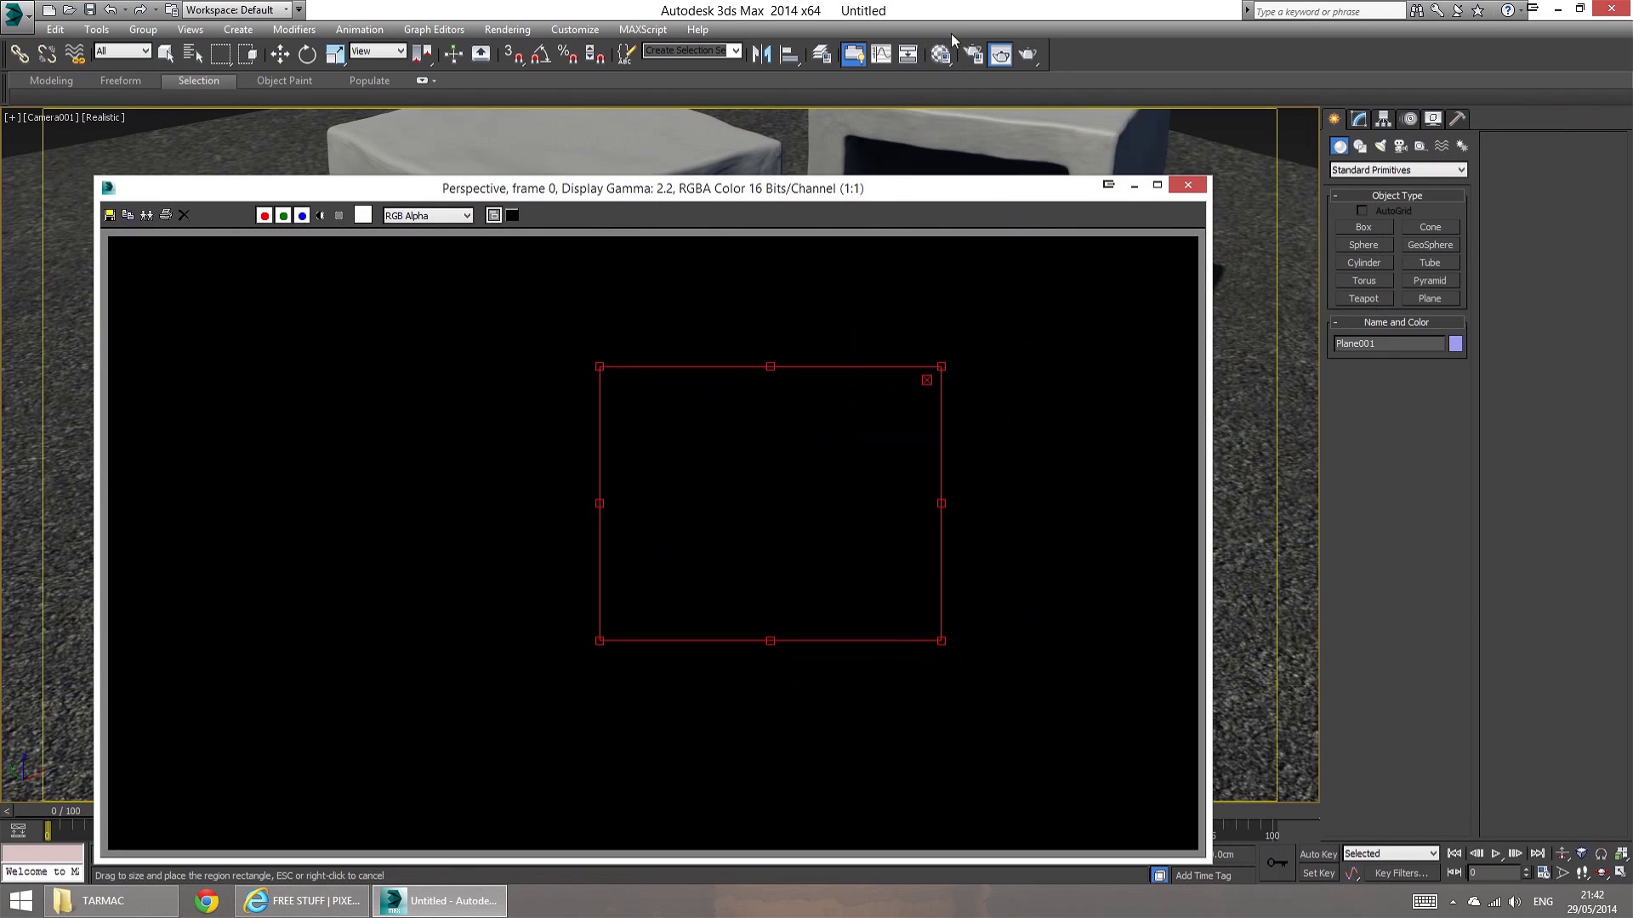
left_click(1029, 55)
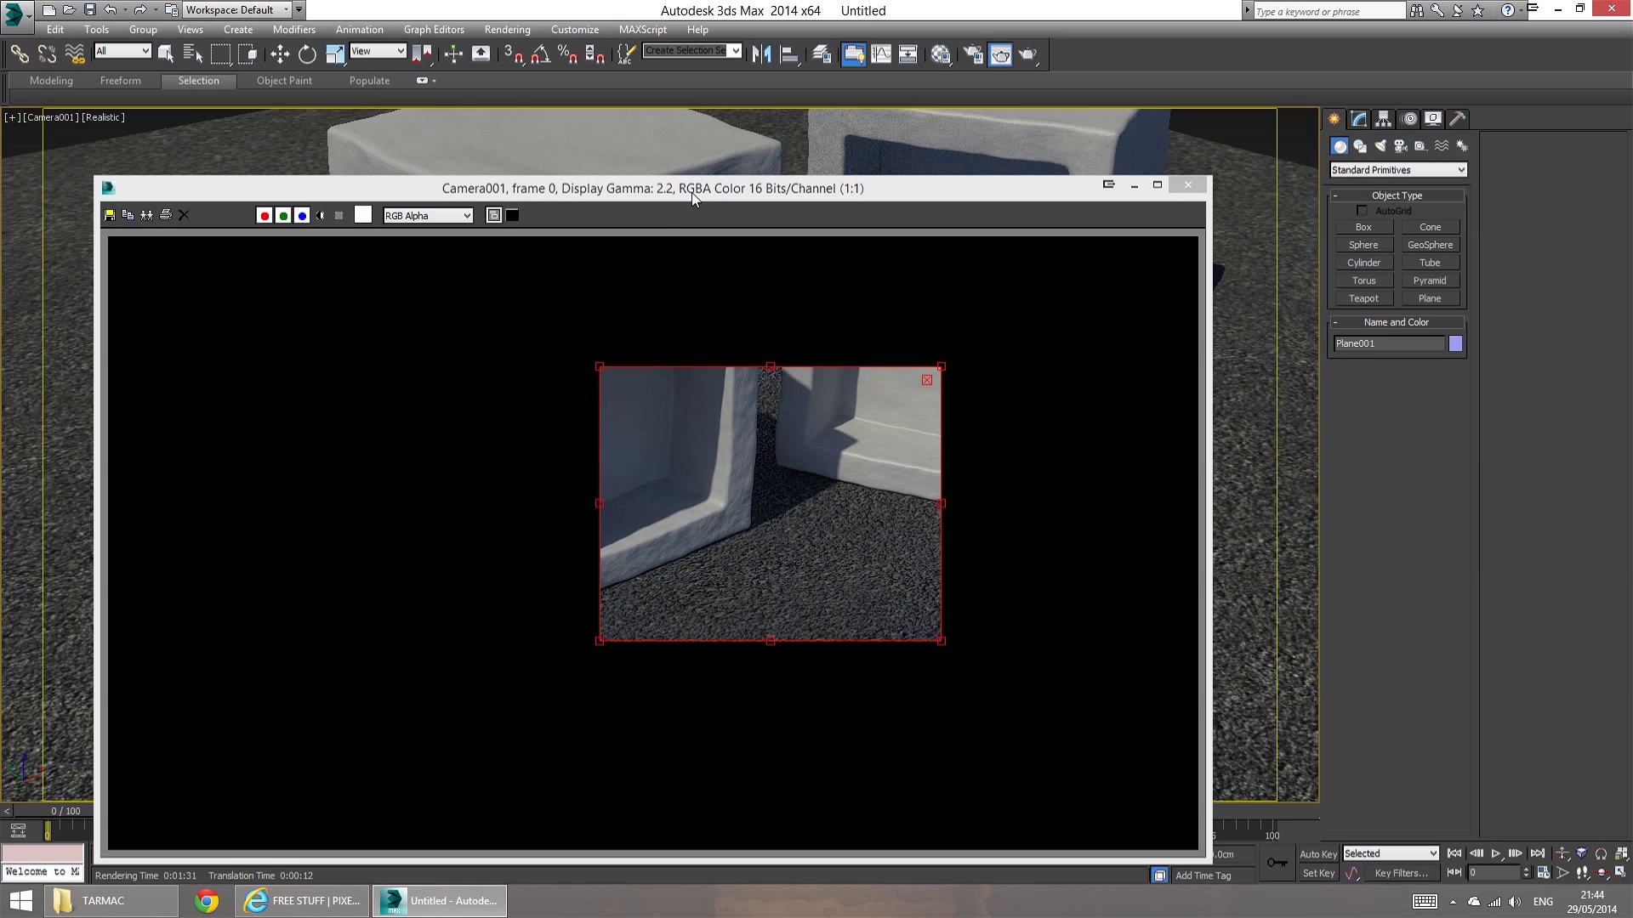
- Inspect the rendered tarmac at 2:1 zoom, return to 1:1, and close the render window
left_click_drag(691, 192, 790, 538)
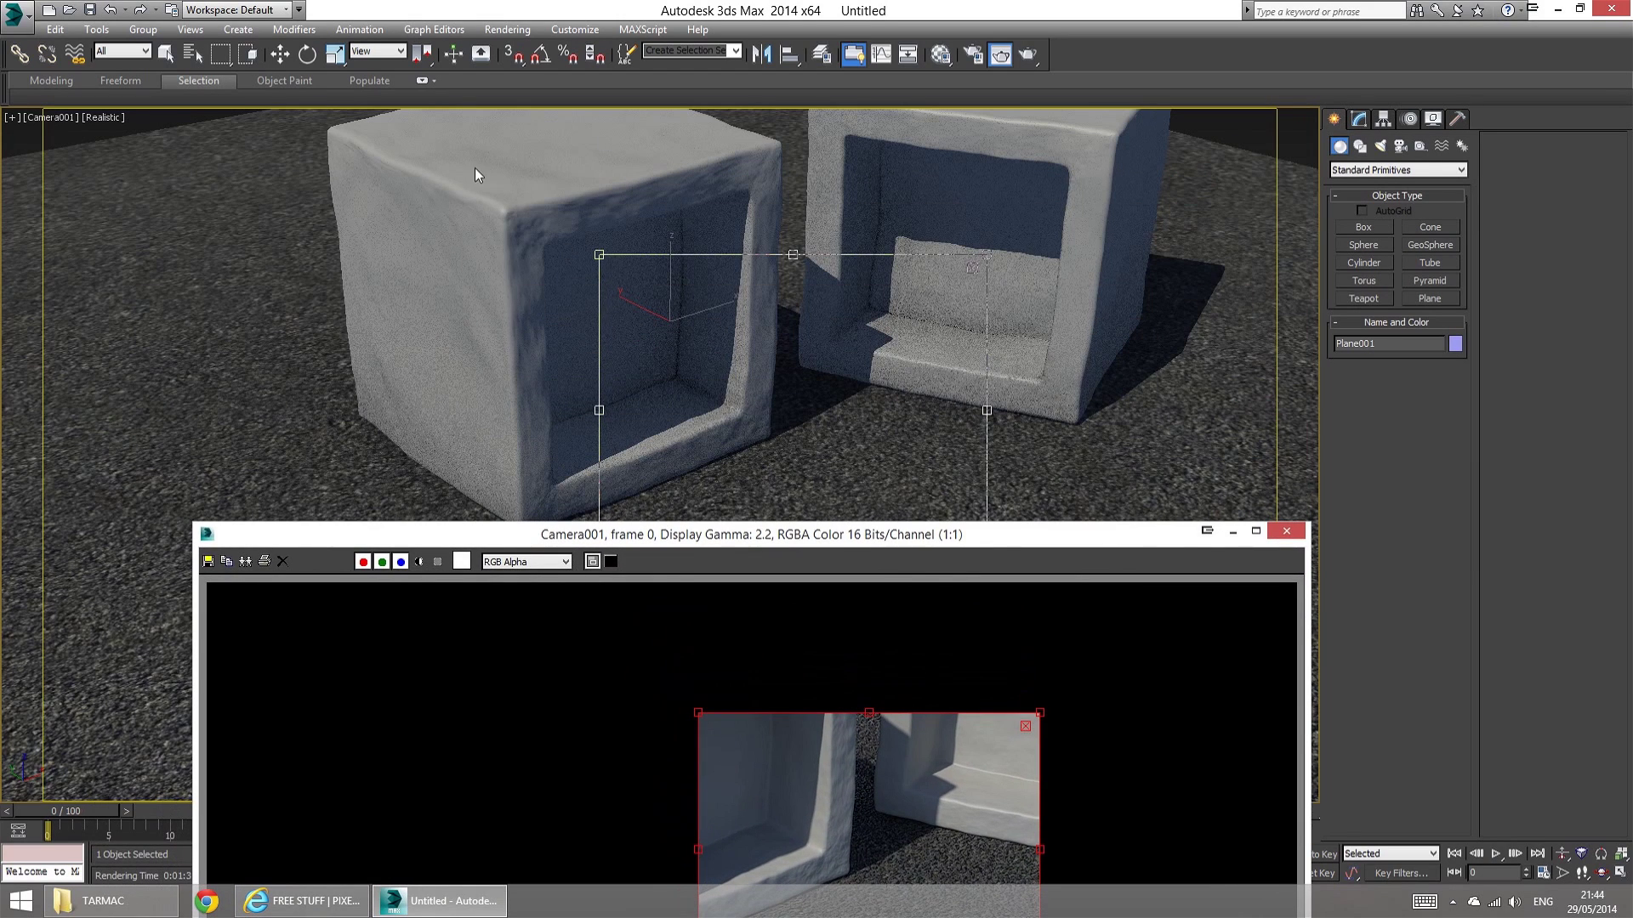
left_click_drag(931, 539, 894, 198)
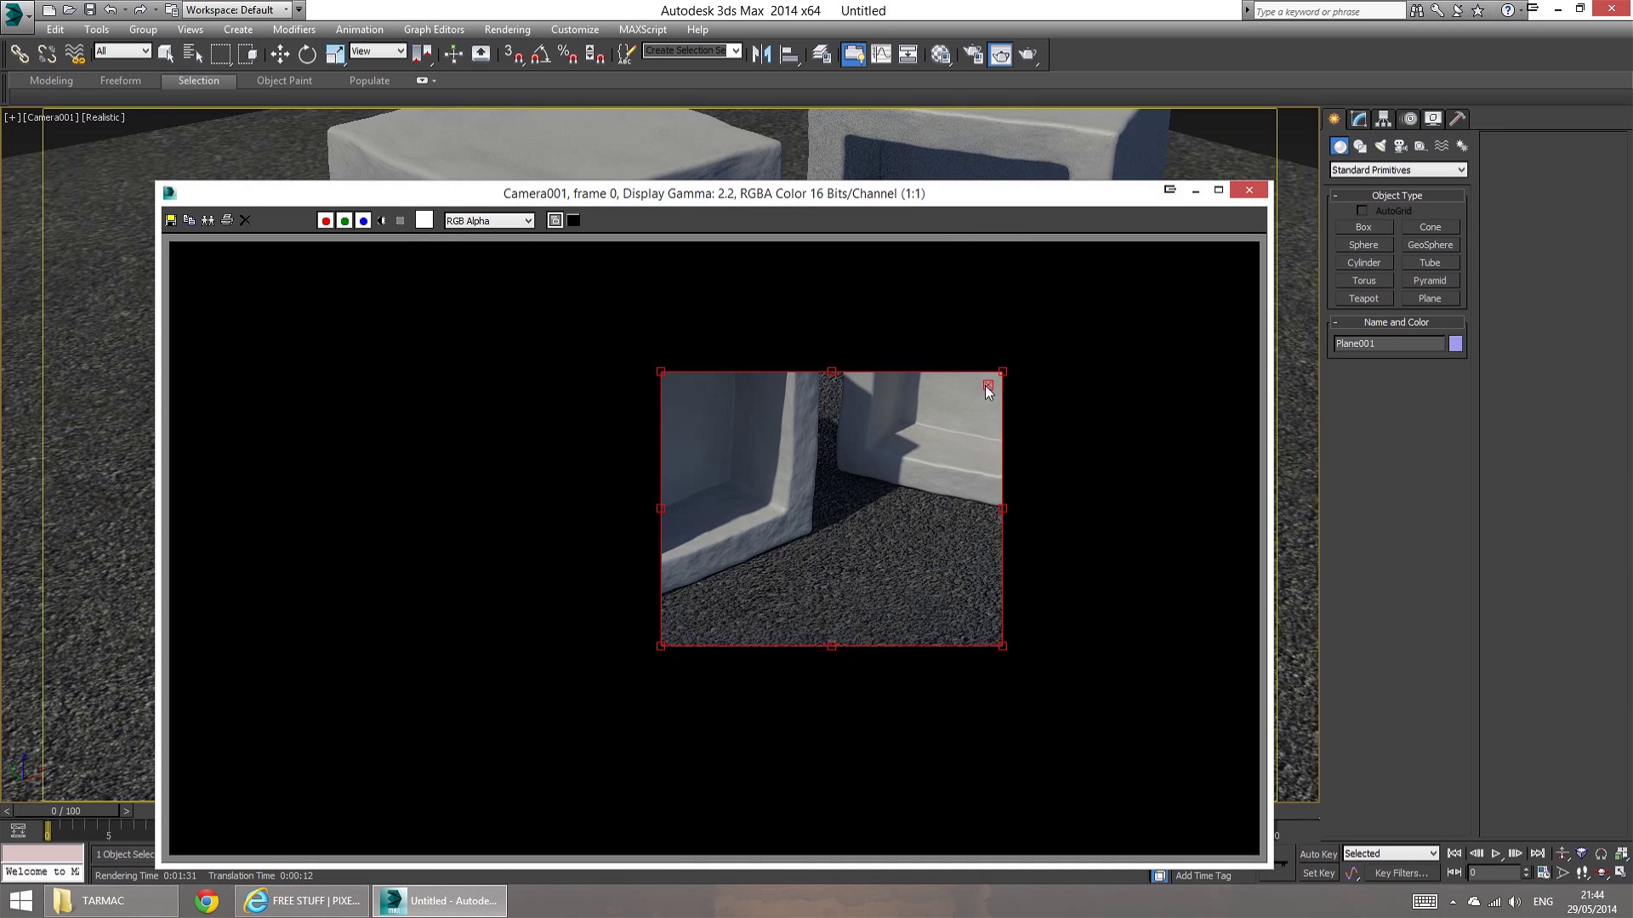
key("w")
scroll(891, 577, "up", 1)
middle_click_drag(891, 575, 838, 619)
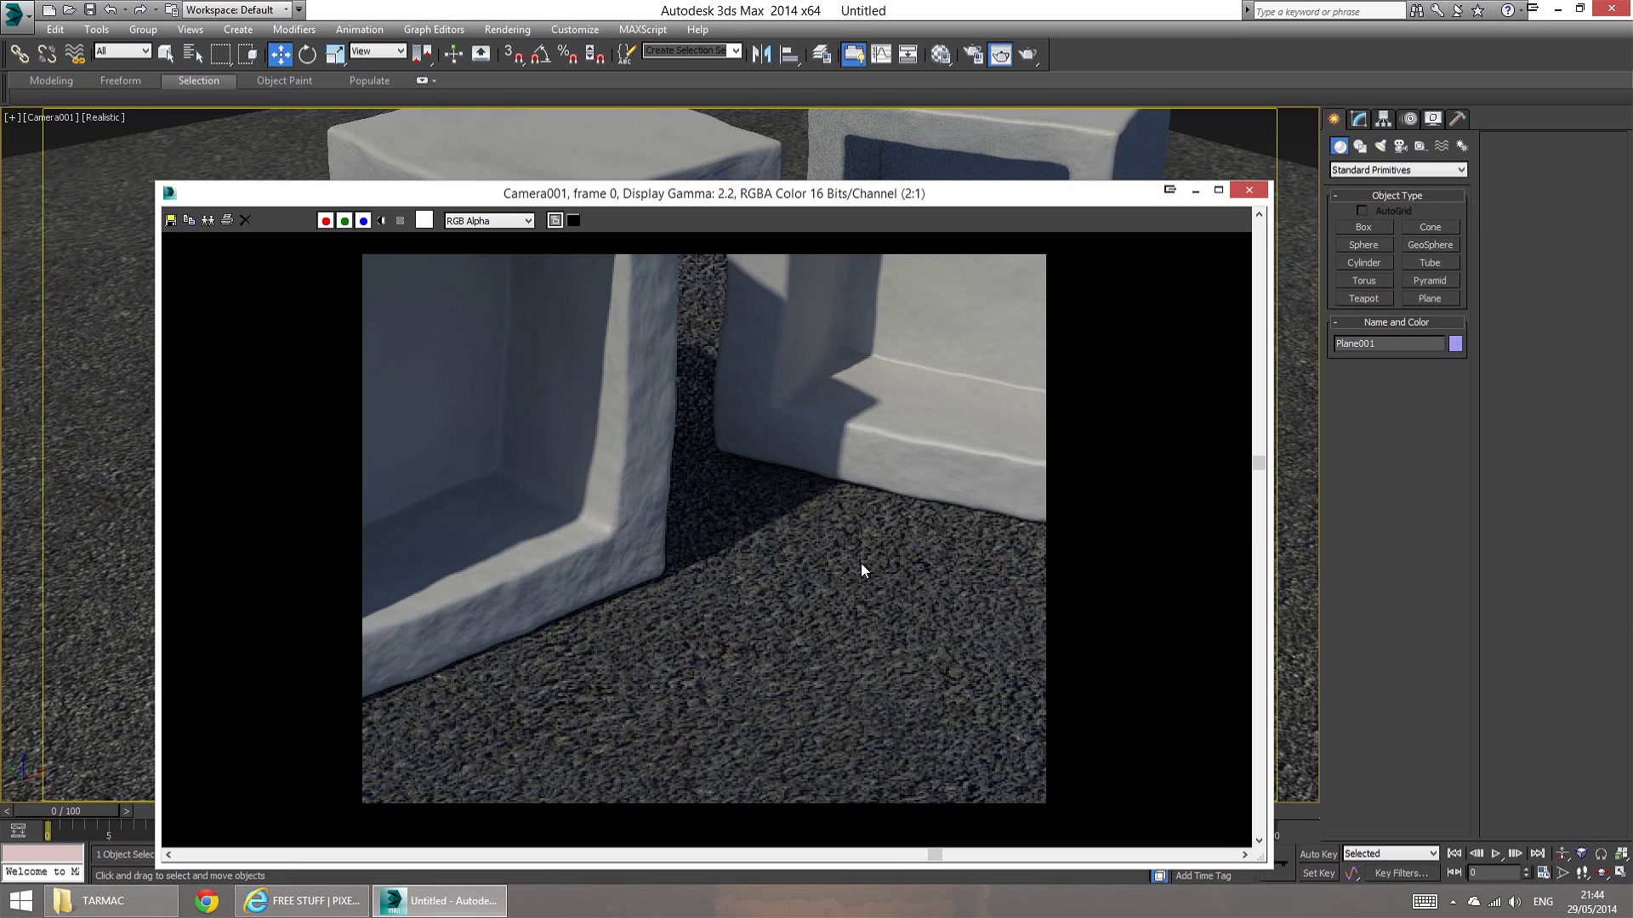
middle_click_drag(895, 524, 884, 563)
scroll(884, 563, "down", 1)
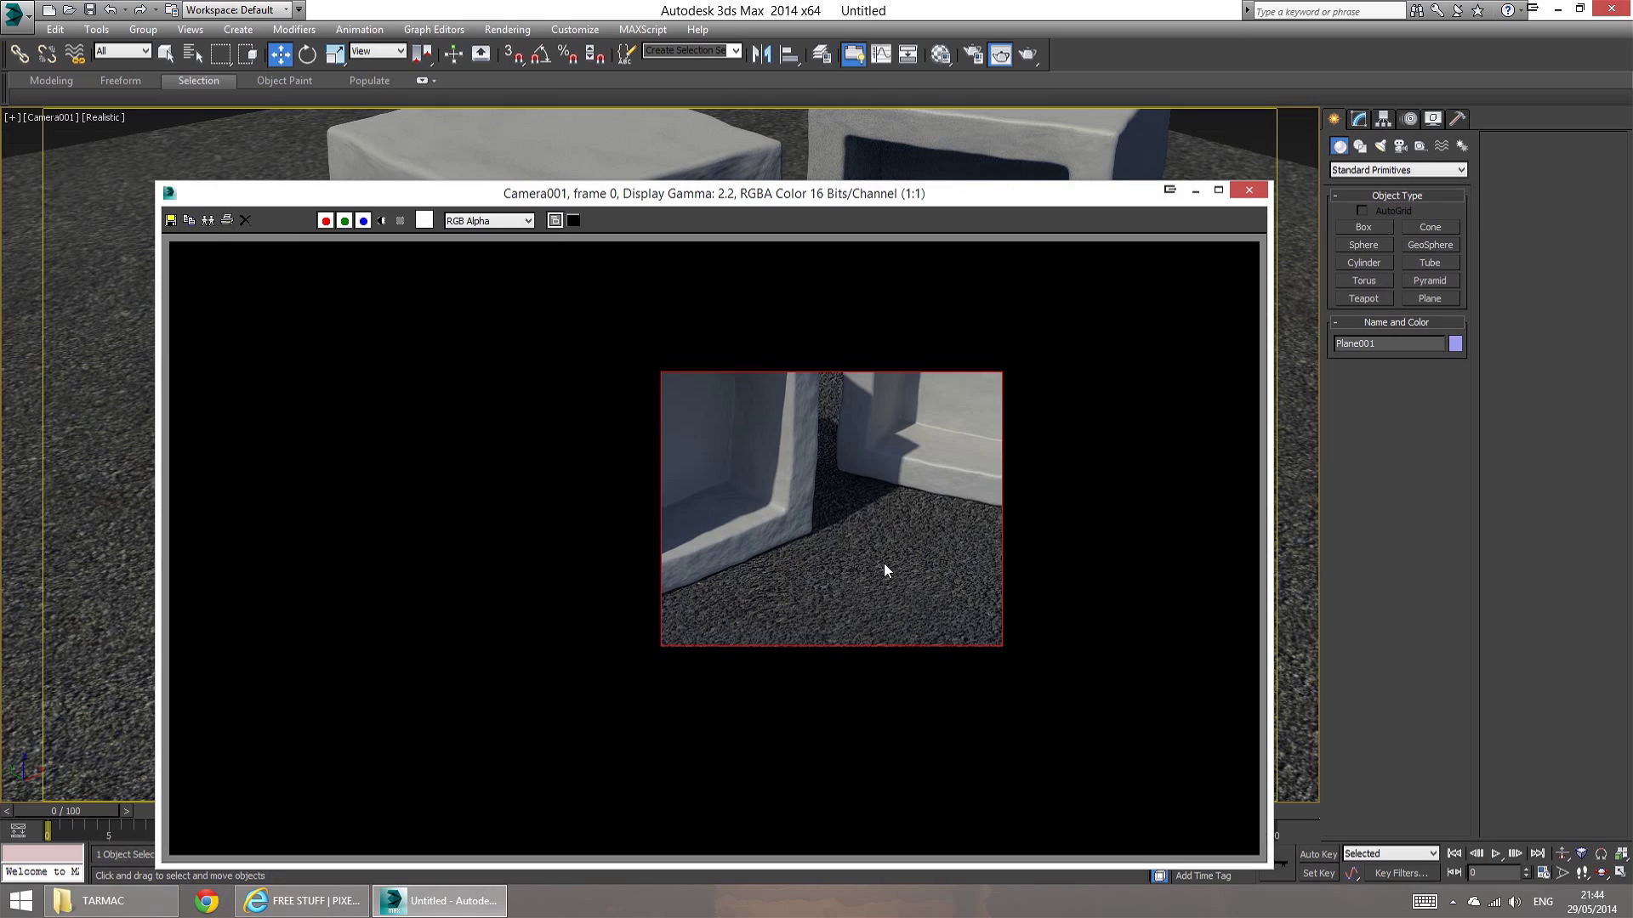
left_click(1251, 191)
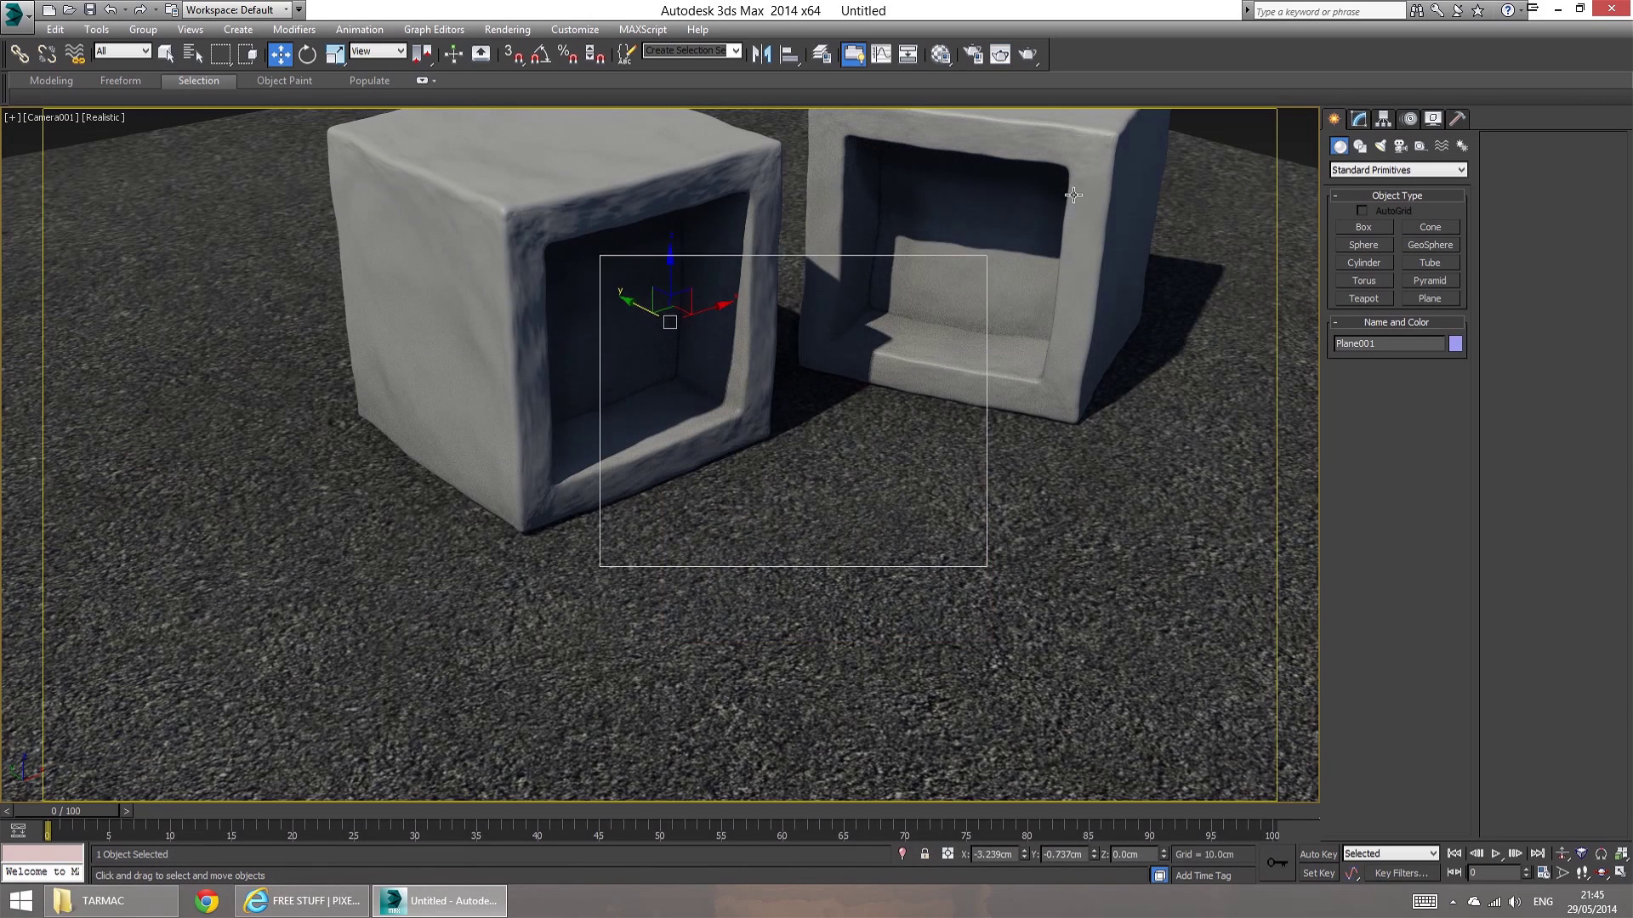
- Switch to the browser and scroll the PixelFlux freebies page to the Kerbstone Texture entry
left_click(302, 900)
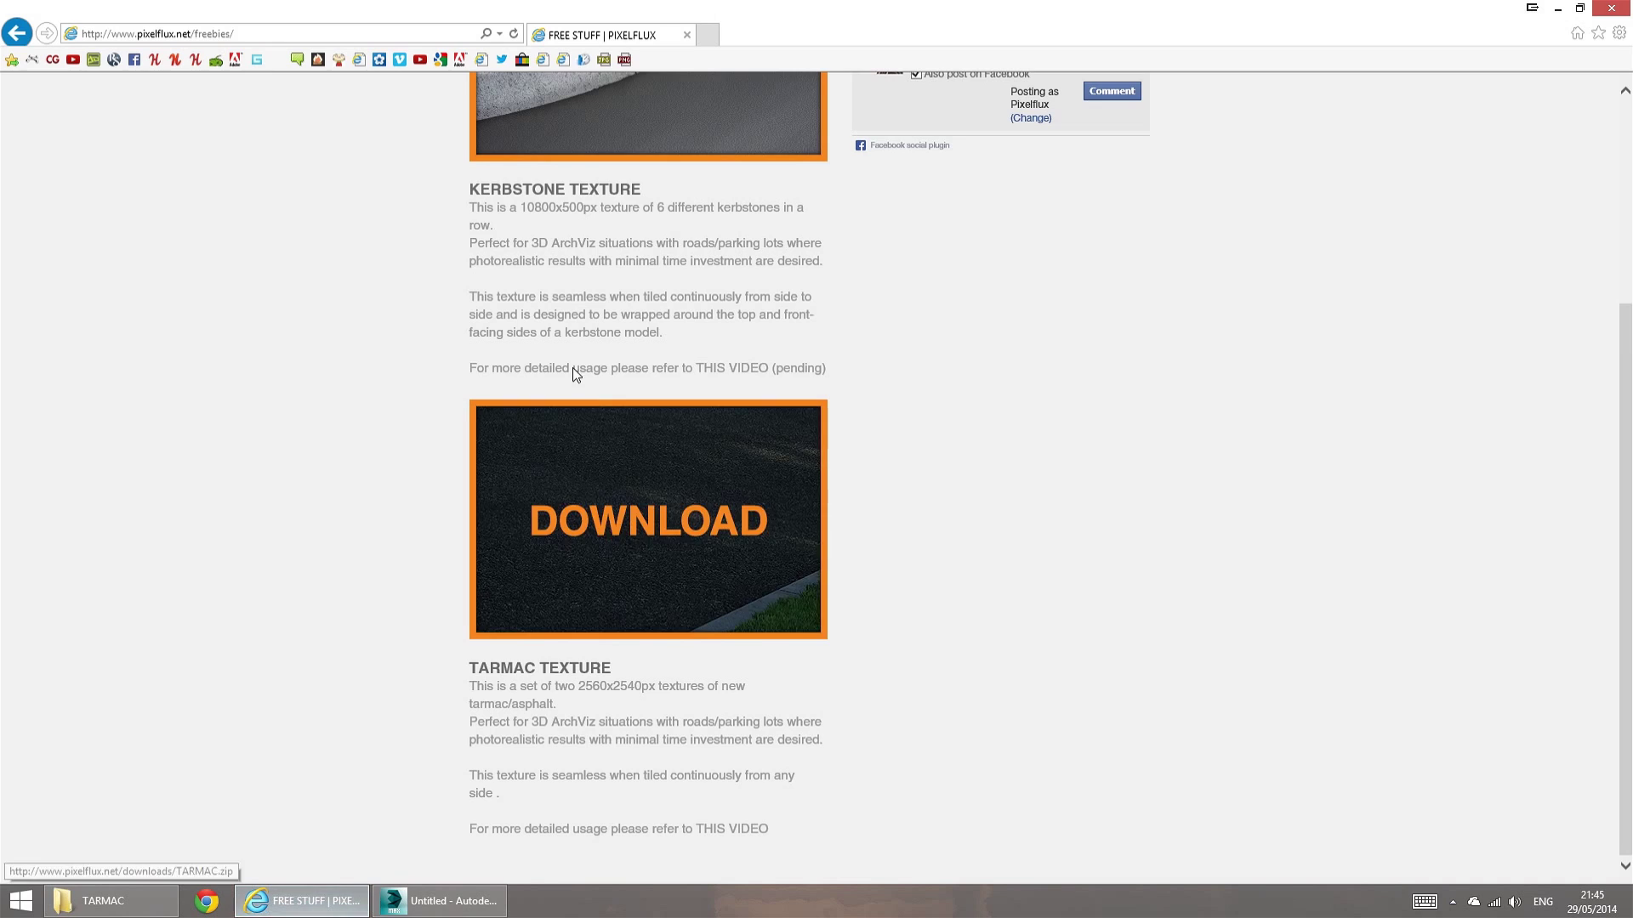
scroll(573, 368, "up", 4)
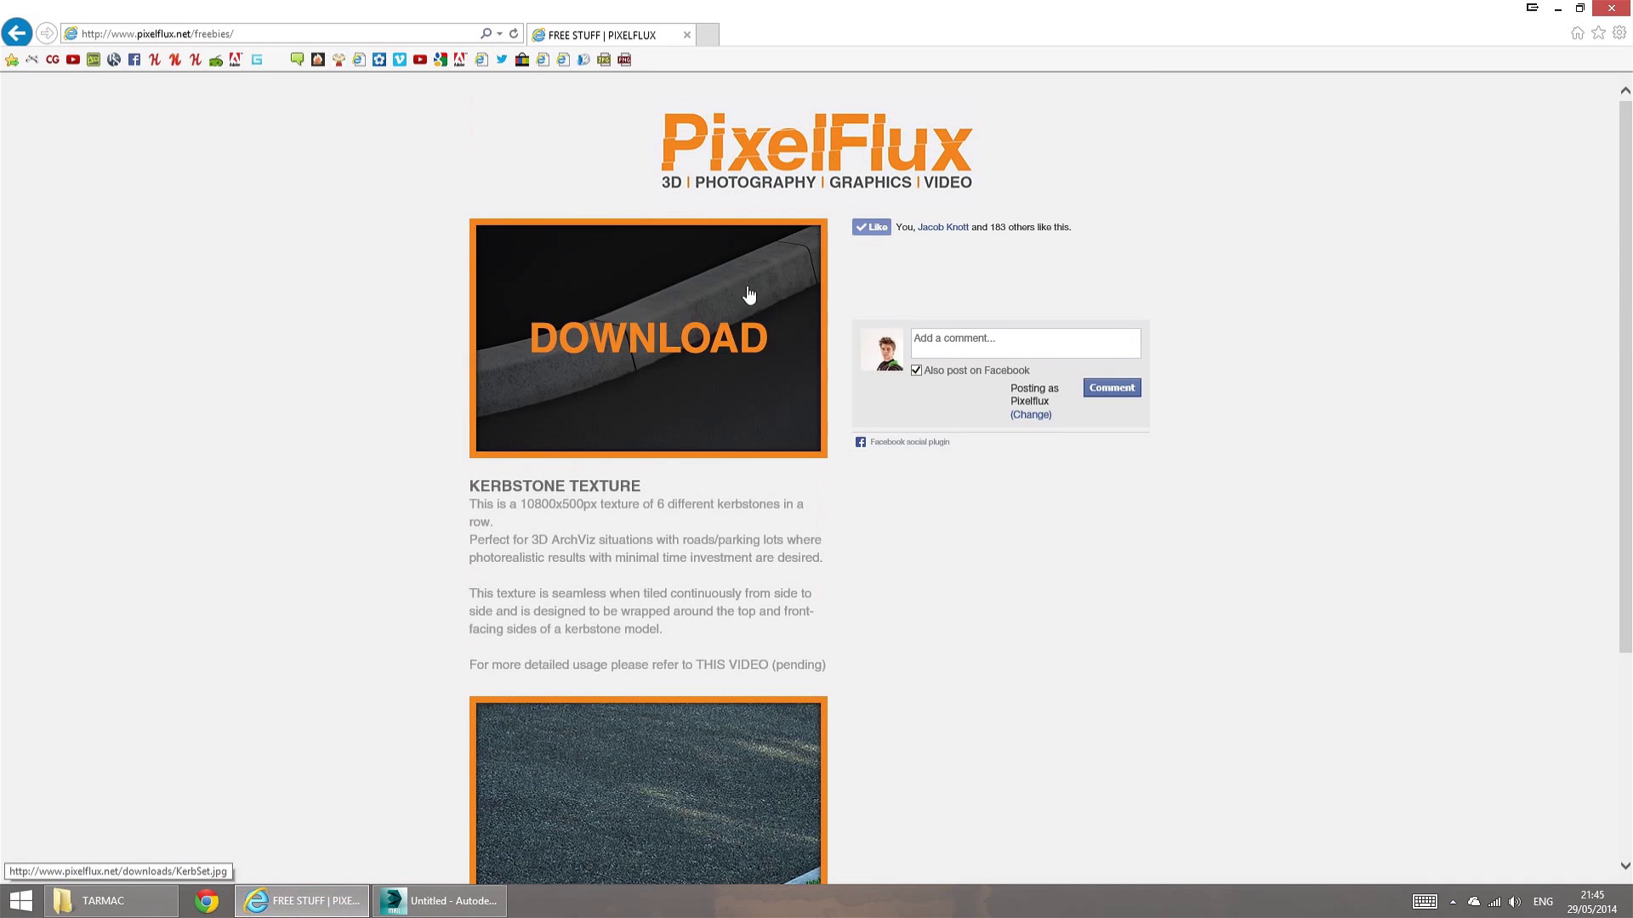
scroll(671, 638, "down", 3)
scroll(736, 611, "up", 3)
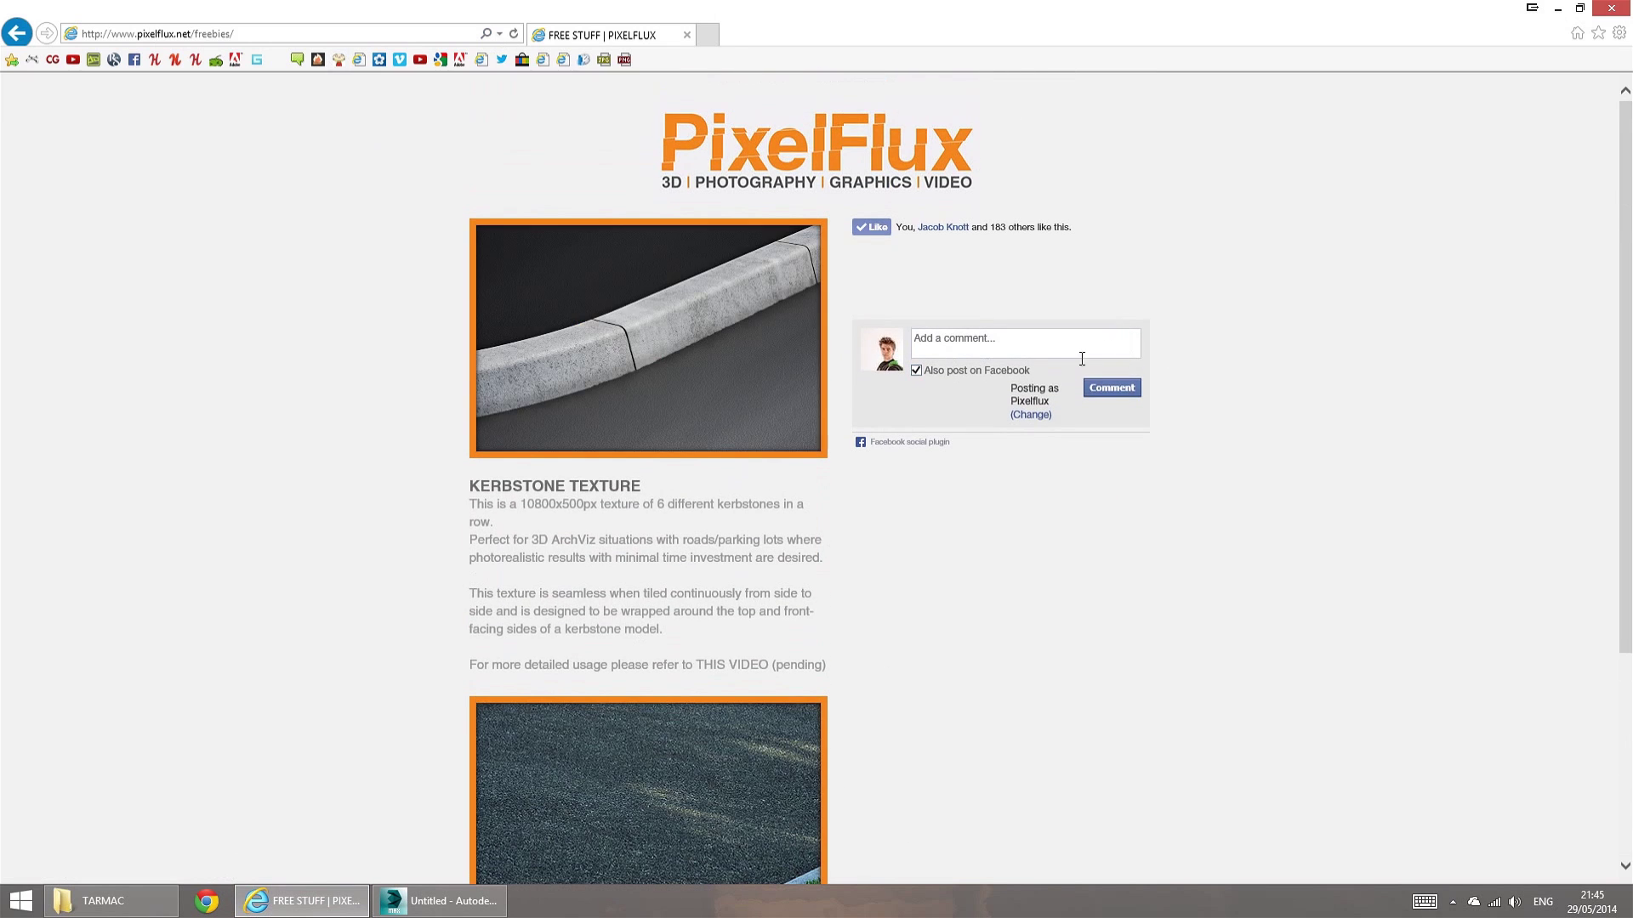
- Minimize Internet Explorer to return to the 3ds Max Camera001 view
left_click(1557, 9)
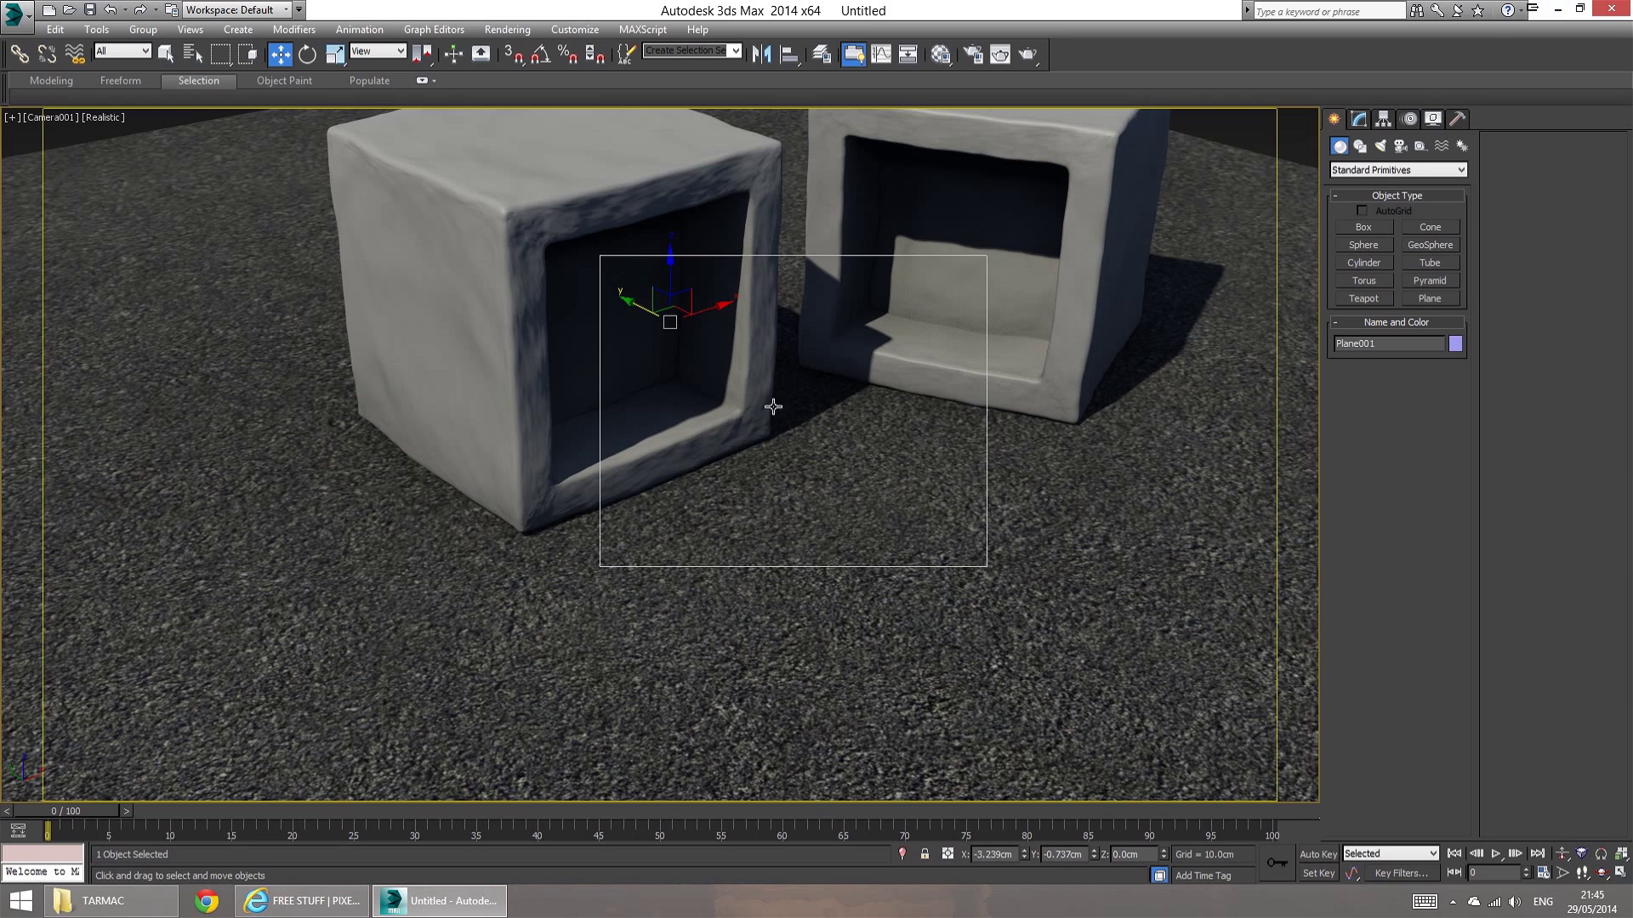